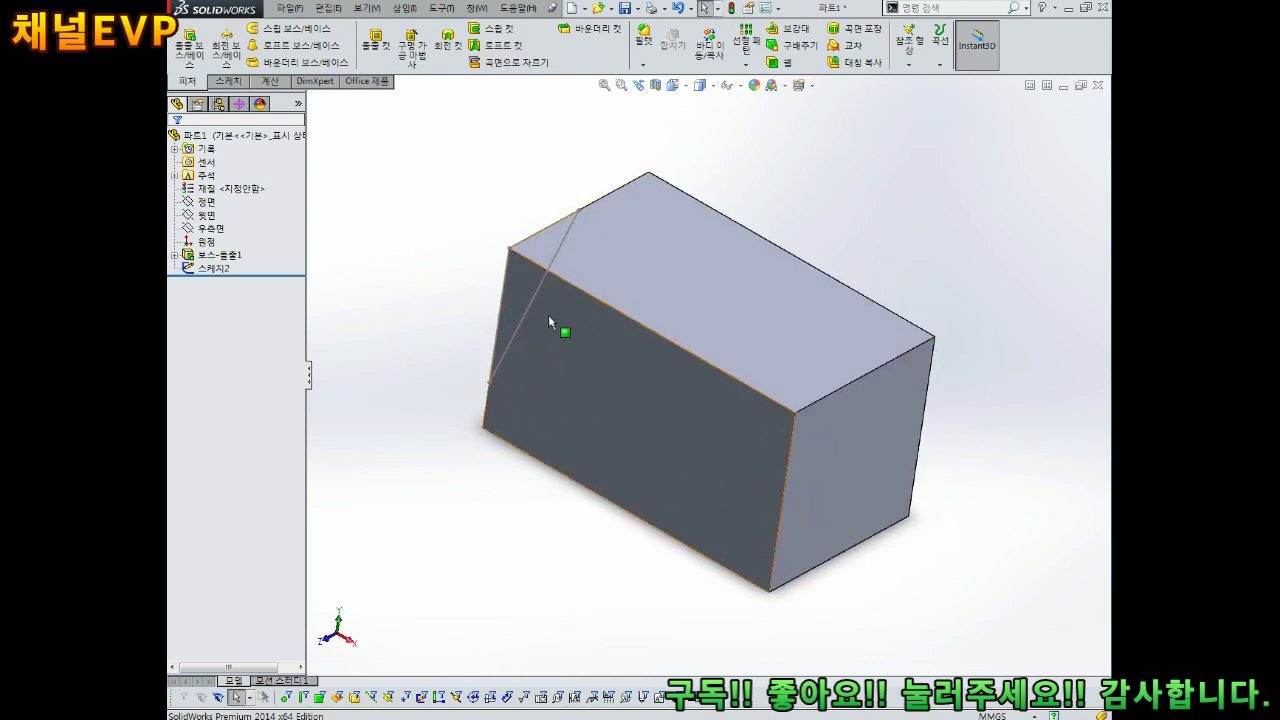
Cut-extrude the triangular sketch on the block's end face to a blind depth of 30 mm.
left_click(375, 44)
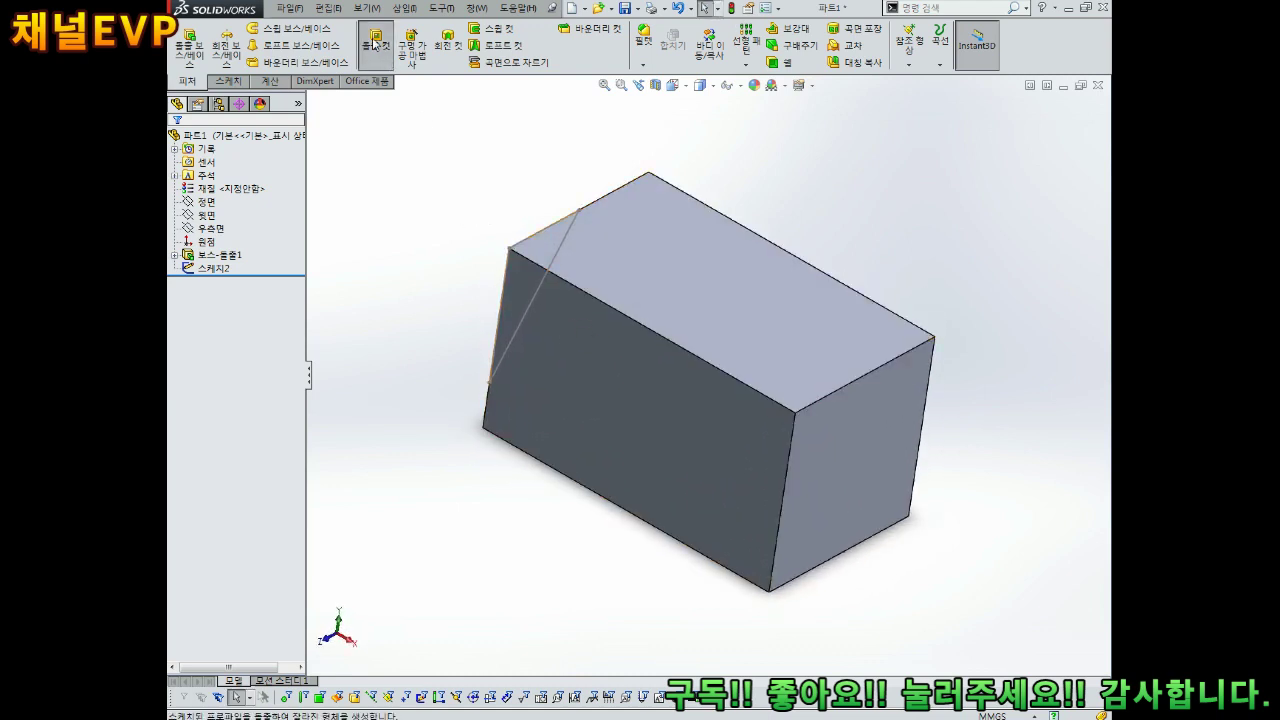
middle_click_drag(487, 341, 577, 372)
left_click(655, 314)
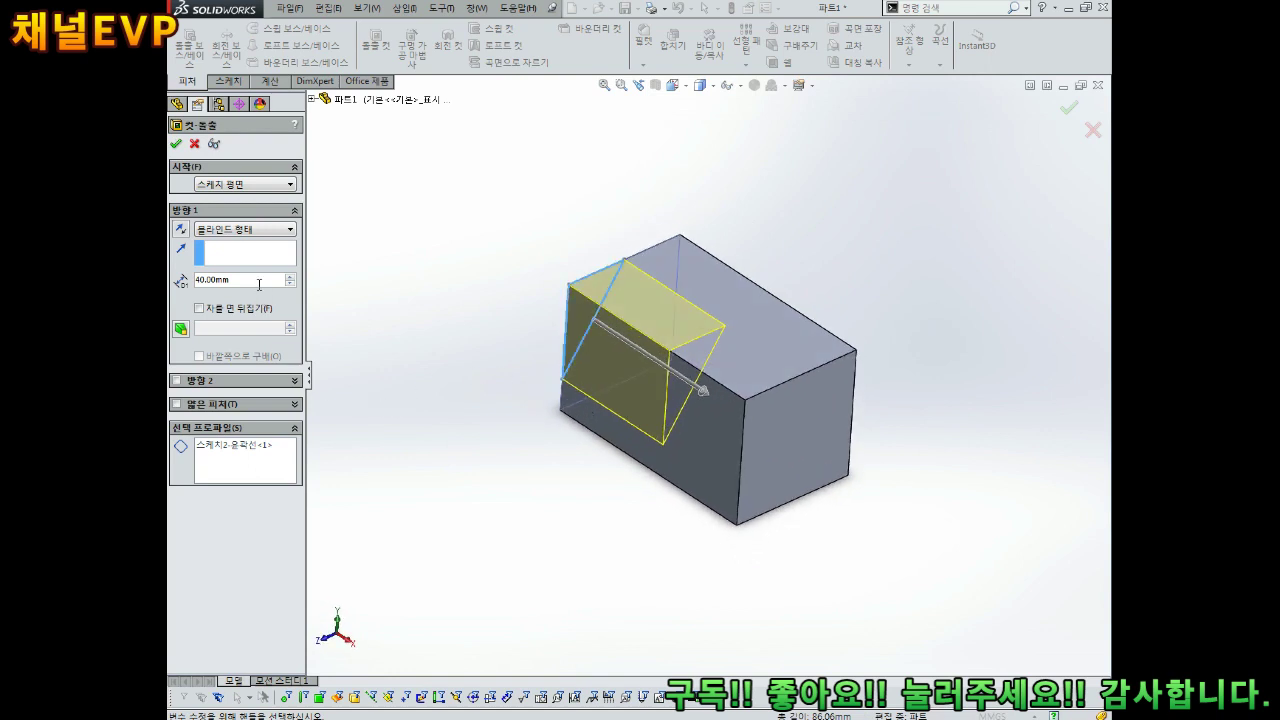
type("30")
key("Return")
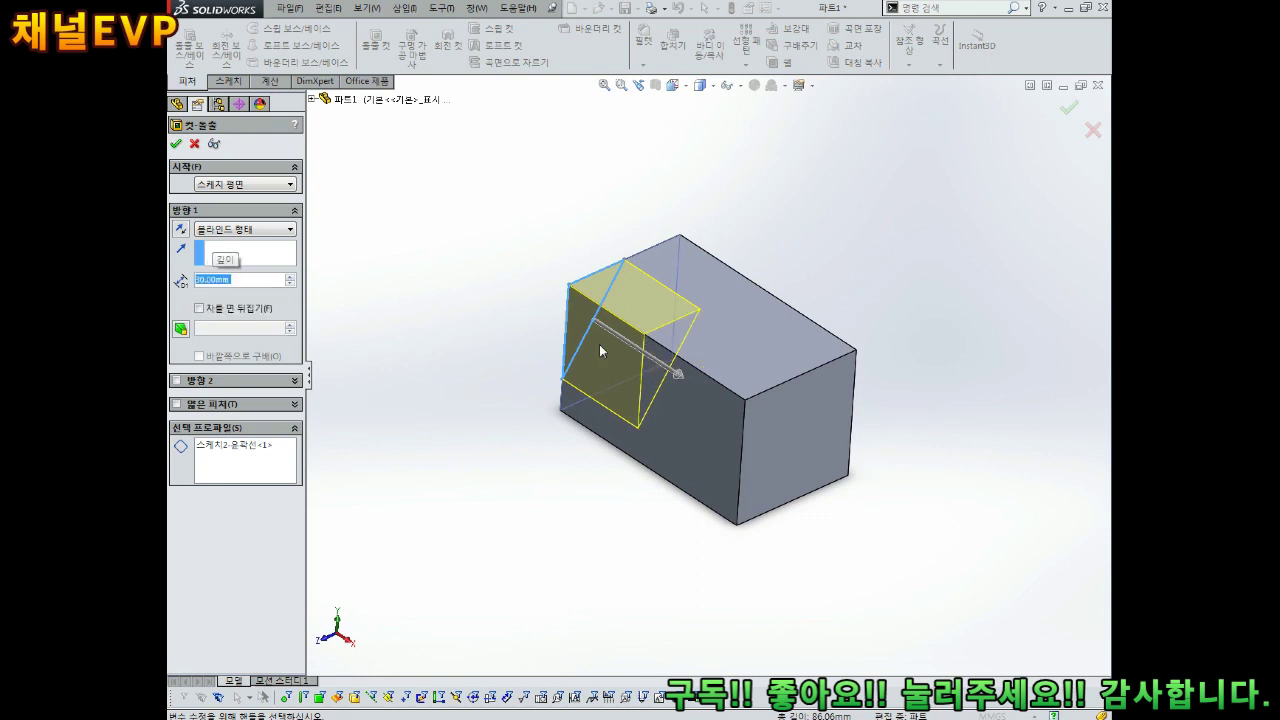
left_click(176, 144)
middle_click_drag(491, 269, 582, 247)
key("ctrl+7")
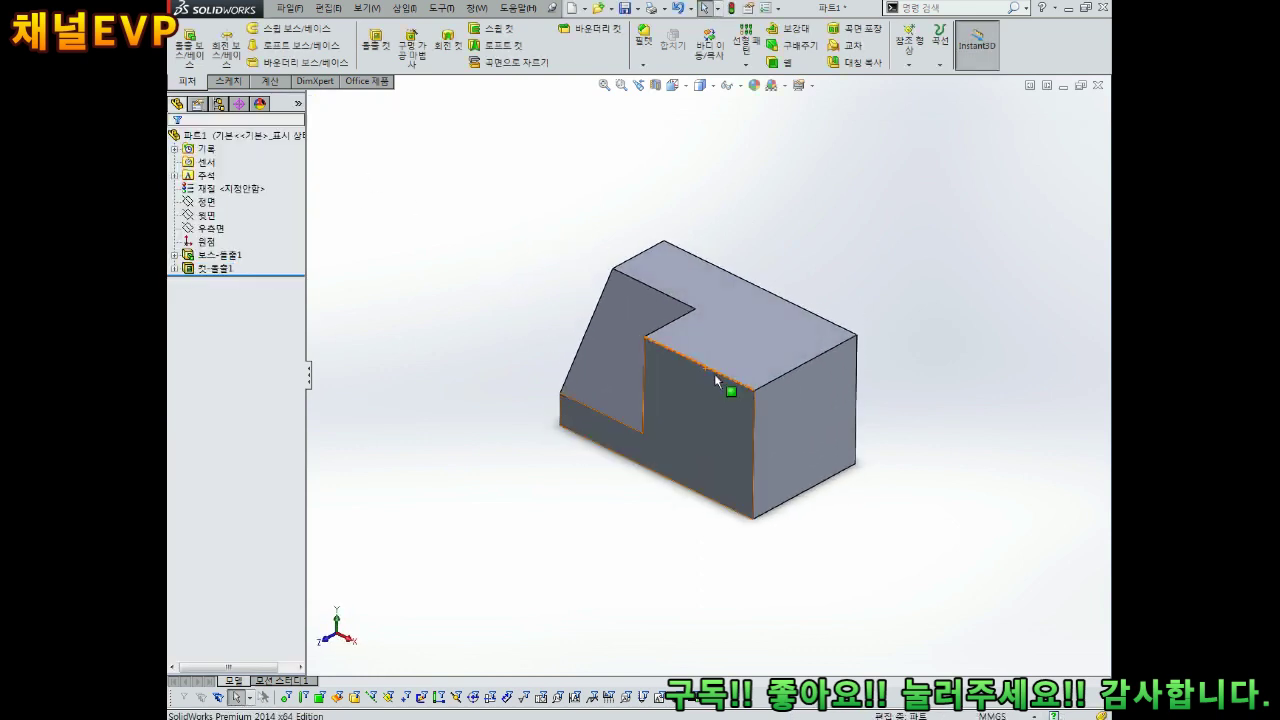
Sketch a diagonal line on the block's top face from the back-right corner to the front edge, about 19 mm from the front-right corner.
left_click(673, 86)
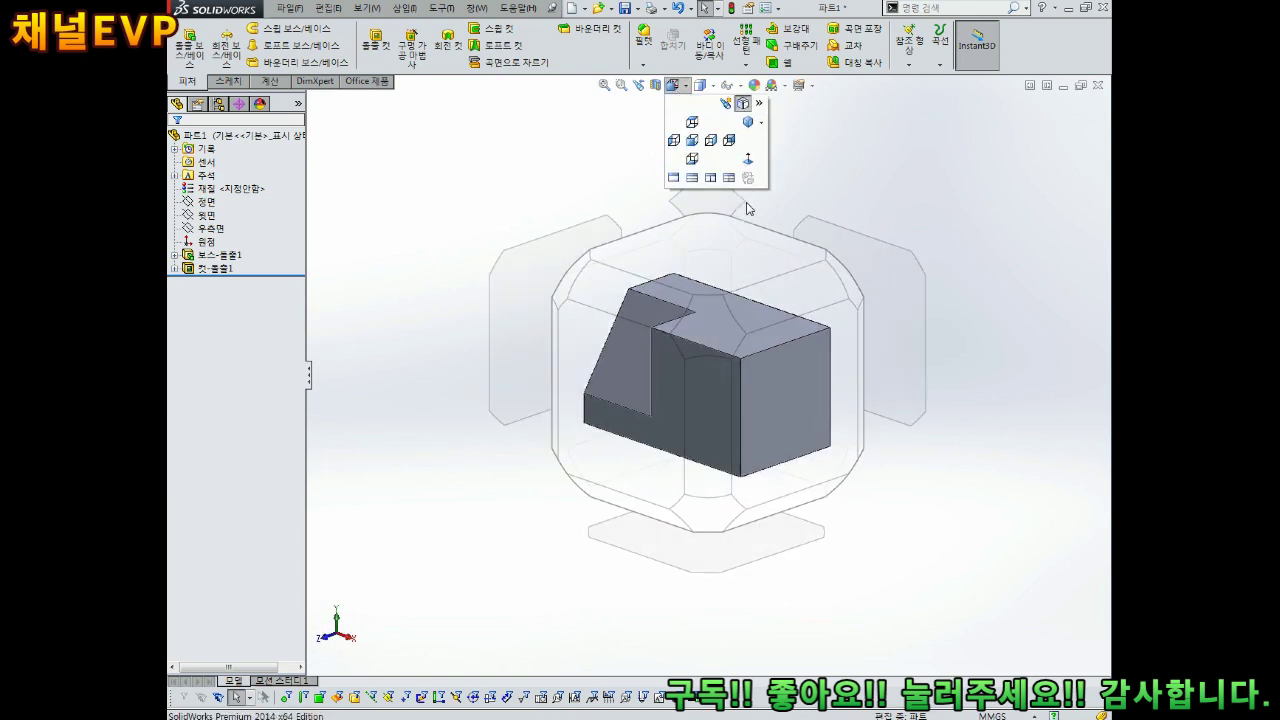
left_click(755, 336)
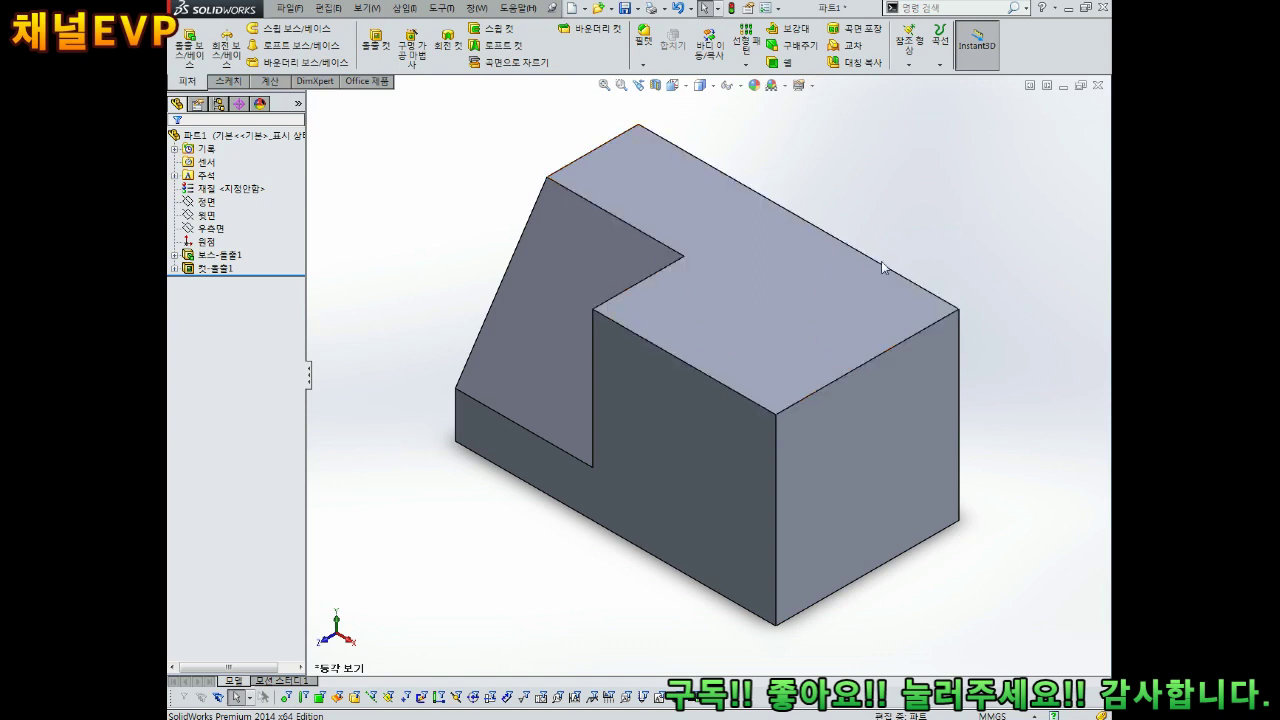
left_click(823, 248)
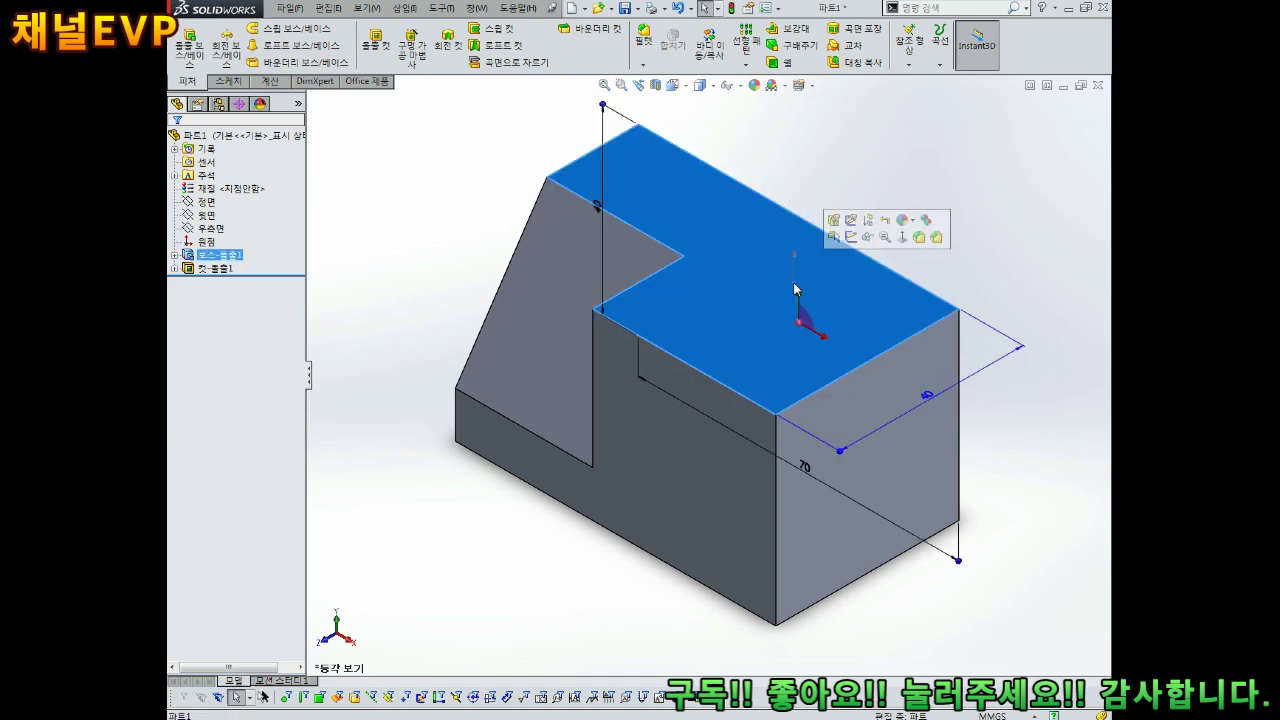
left_click(850, 237)
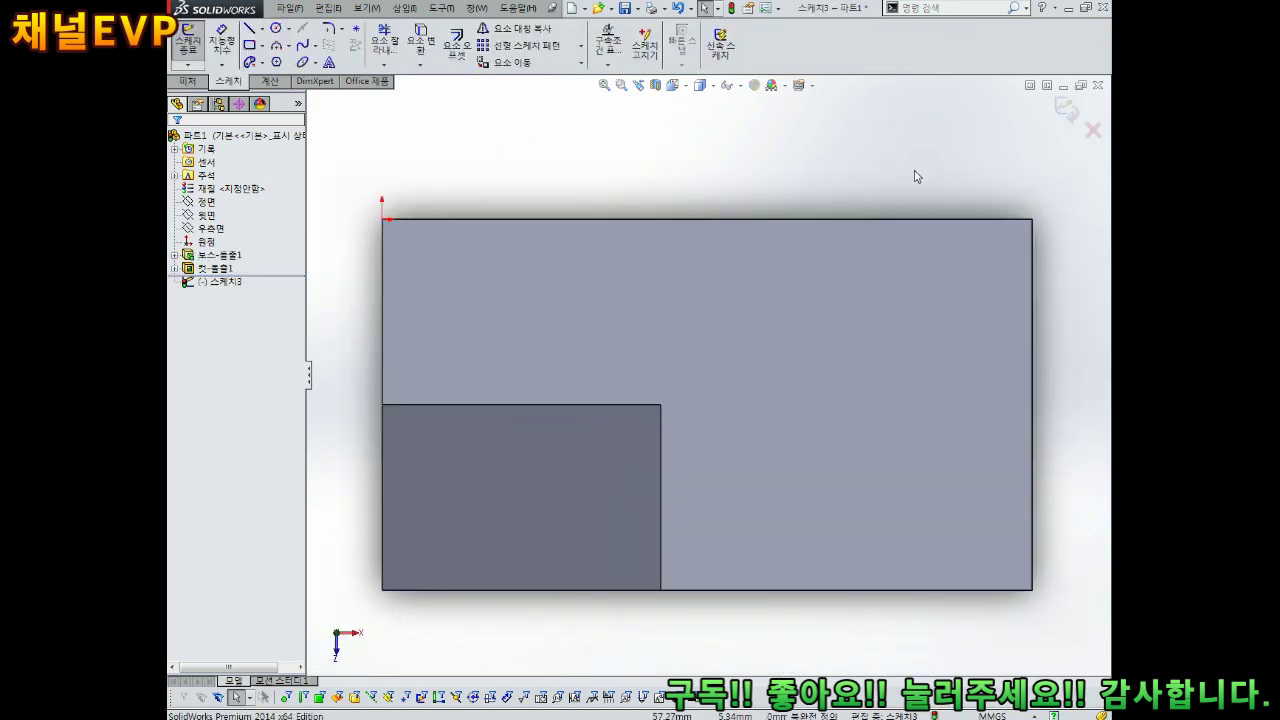
scroll(974, 263, "down", 3)
scroll(980, 294, "up", 4)
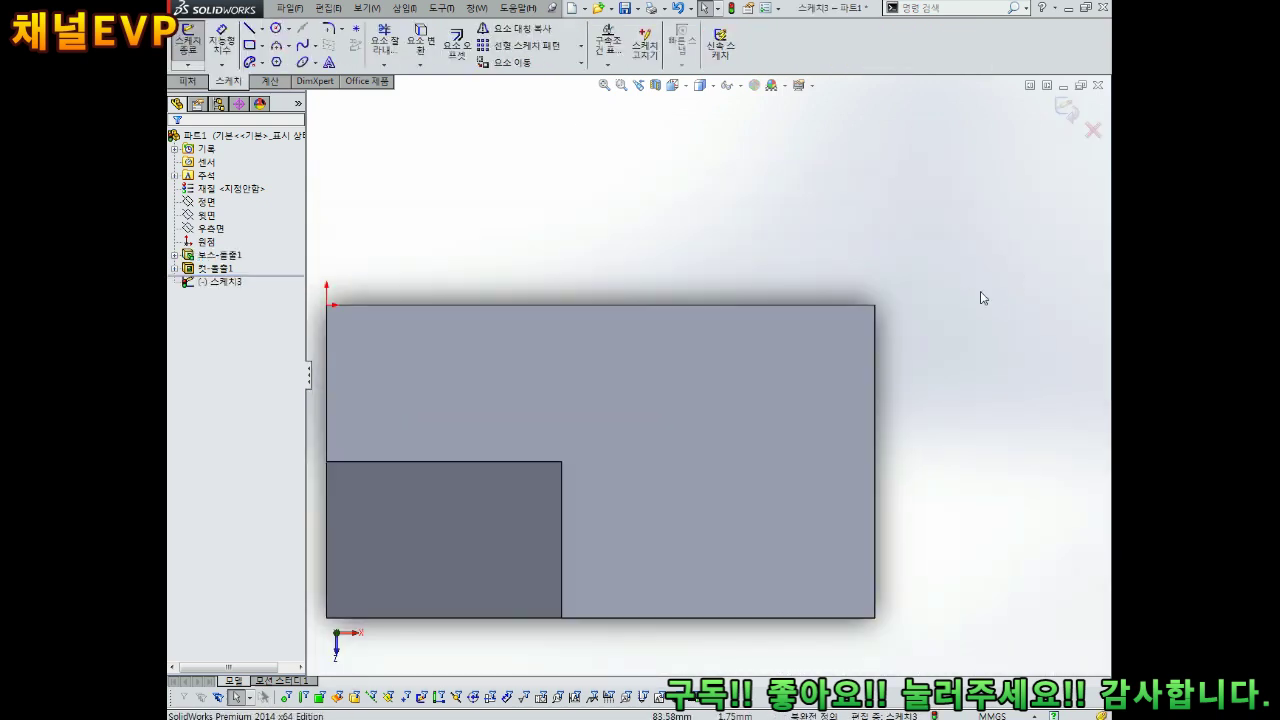
left_click(250, 30)
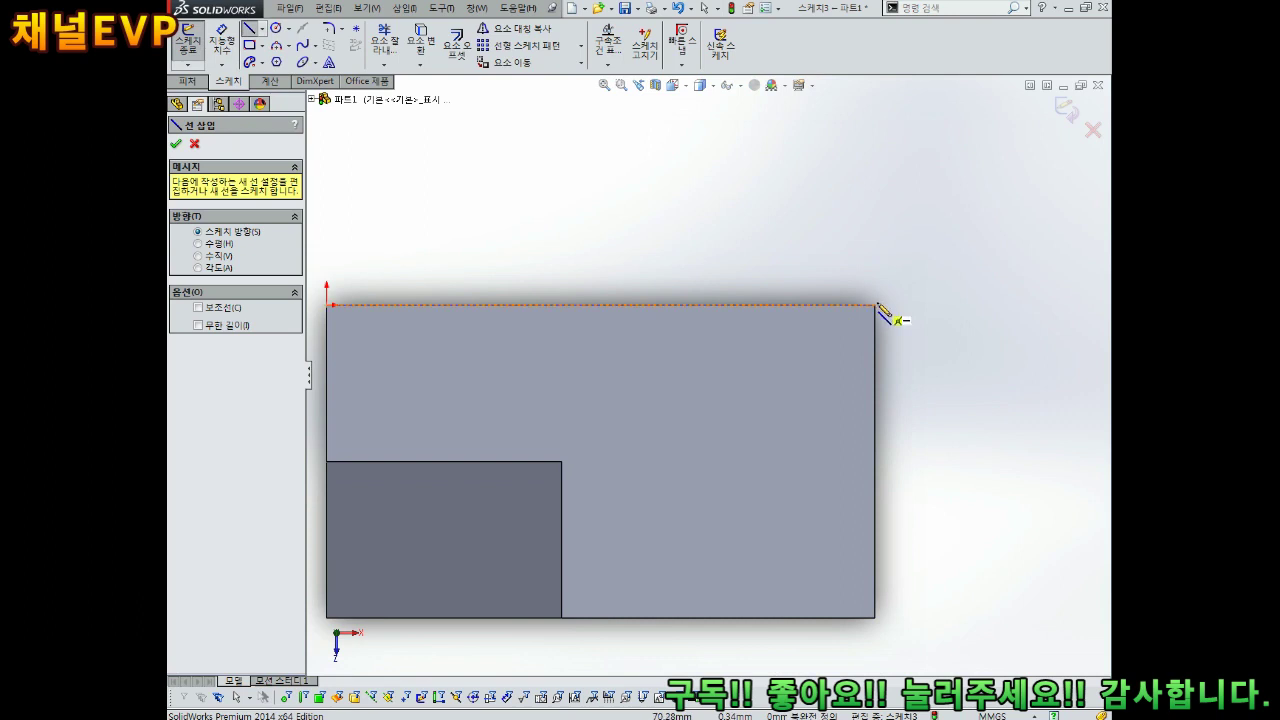
left_click(875, 306)
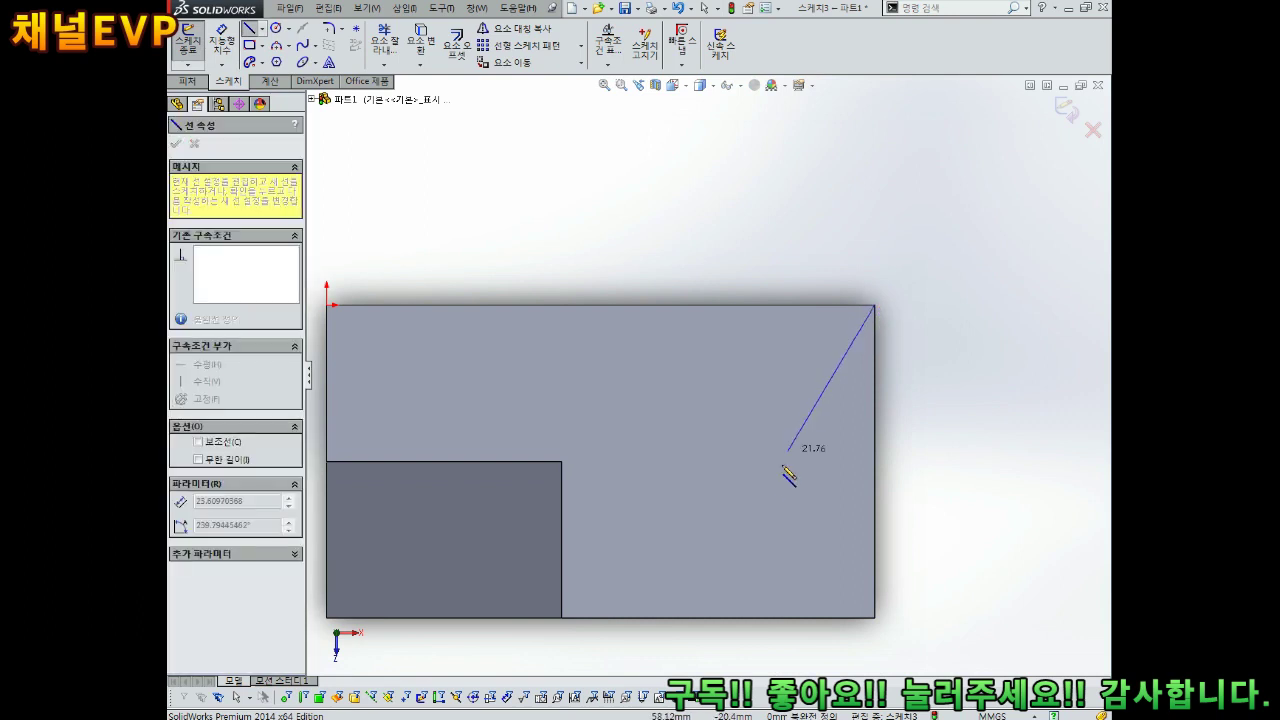
left_click(727, 617)
scroll(857, 491, "up", 3)
key("Escape")
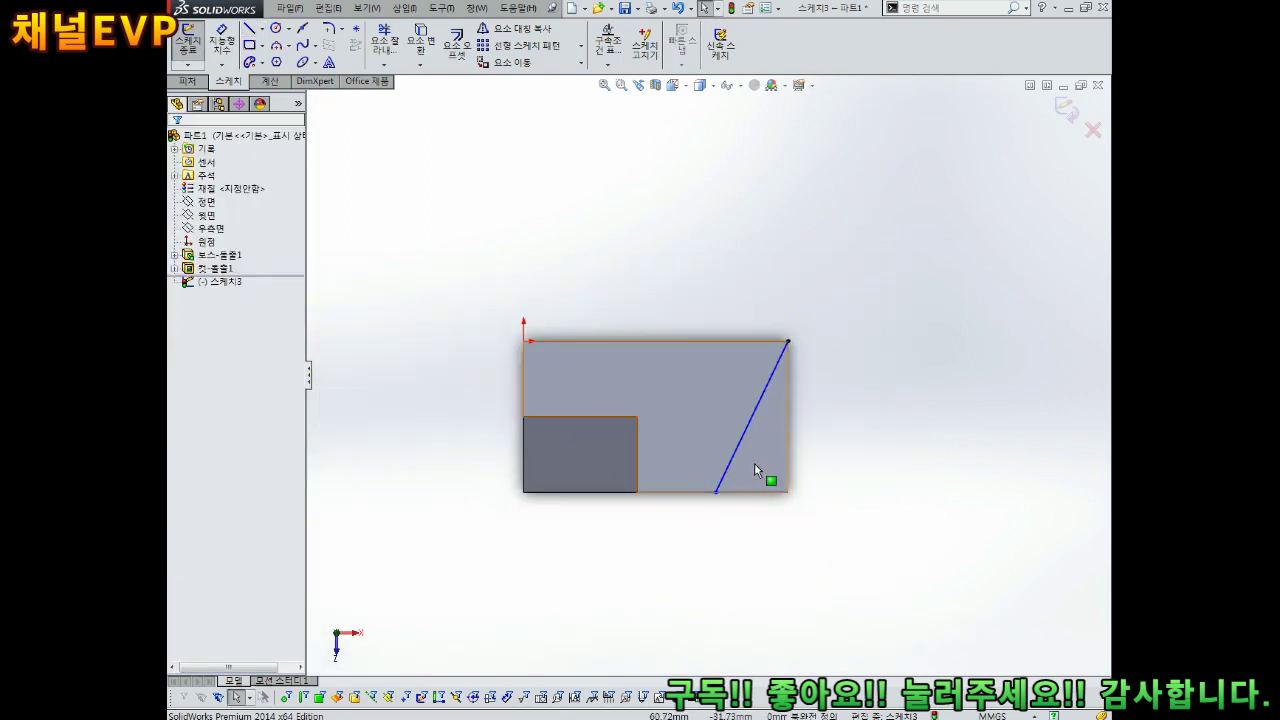
scroll(760, 470, "down", 2)
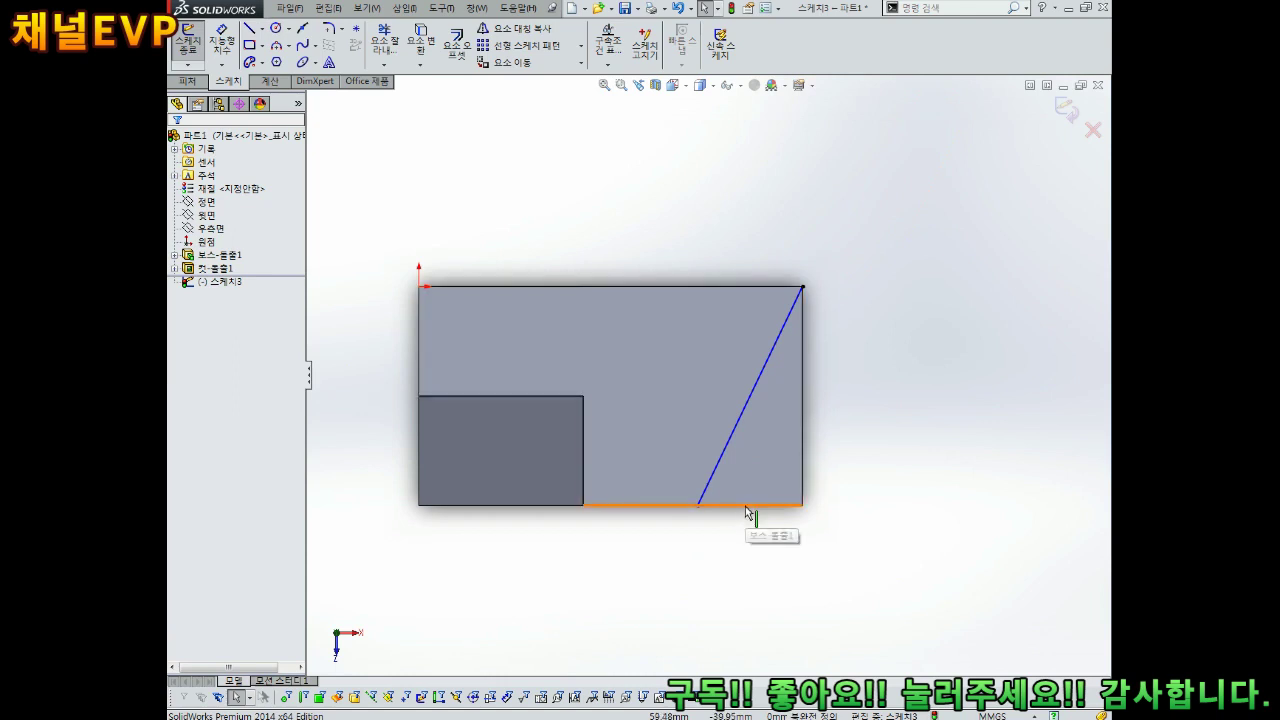
Dimension the distance from the diagonal line's front endpoint to the block's front-right corner as 20 mm.
right_click_drag(851, 458, 860, 372)
left_click(697, 506)
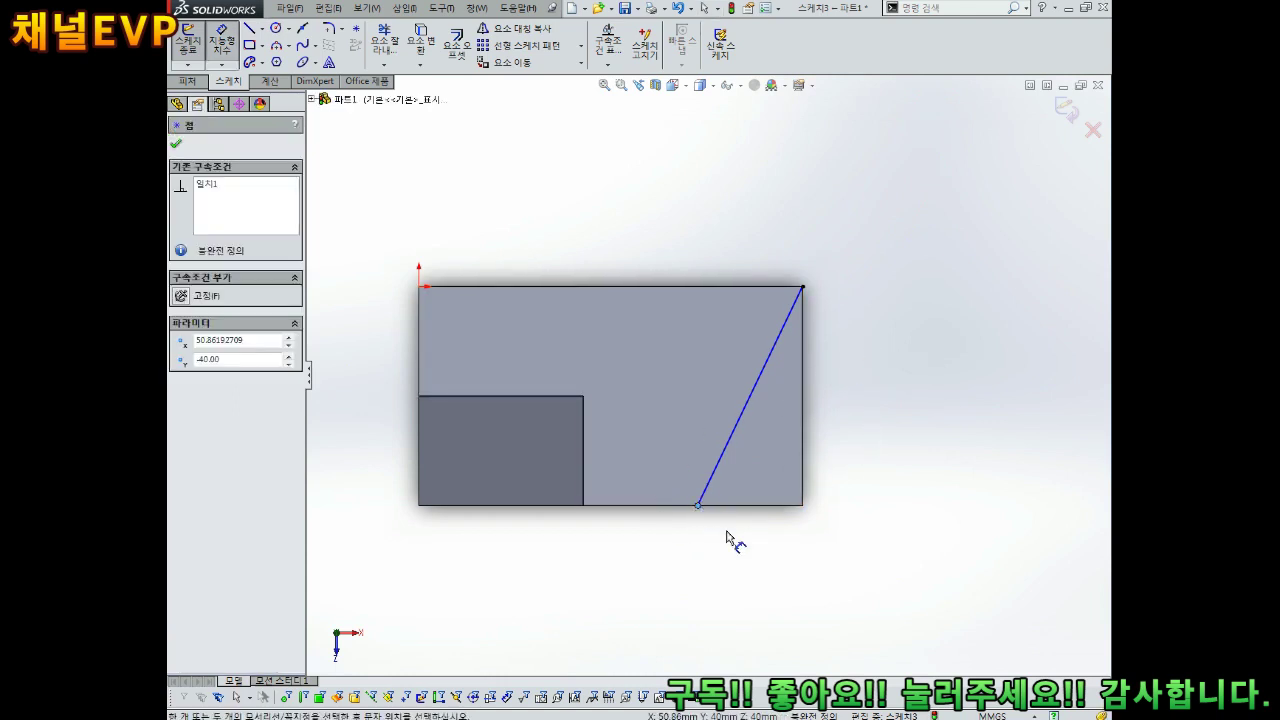
left_click(802, 505)
left_click(752, 517)
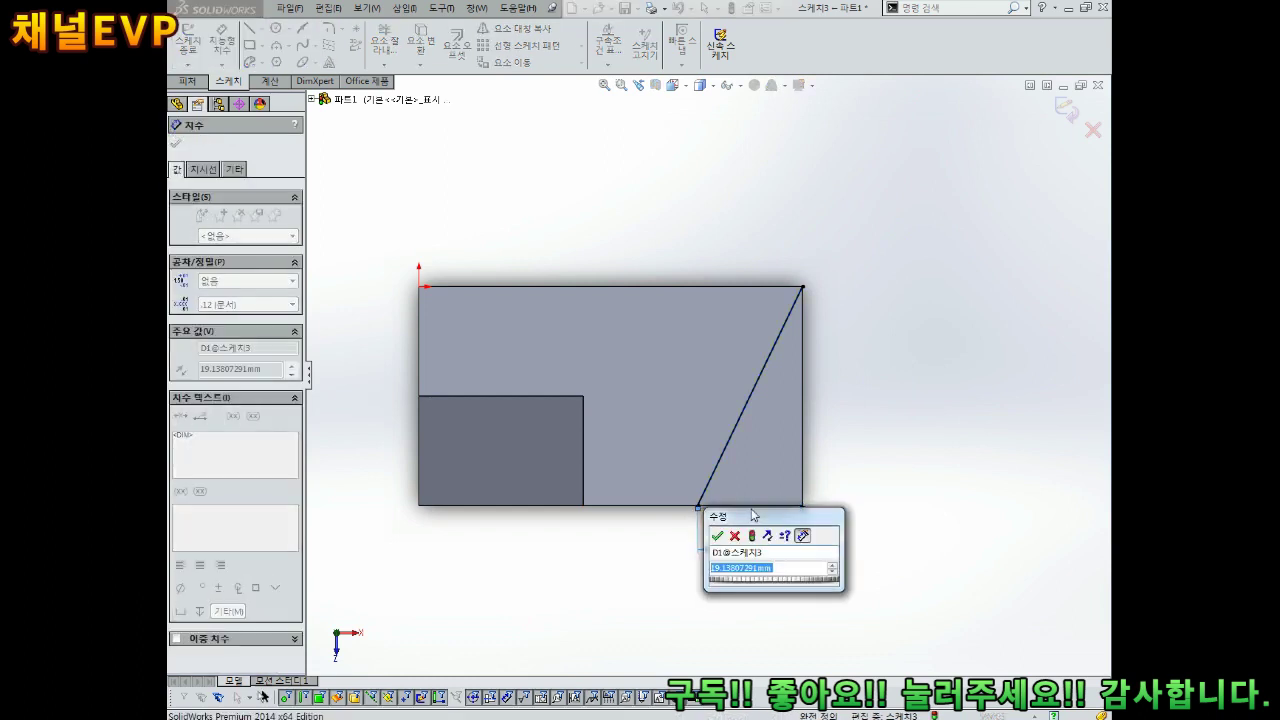
type("20")
key("Return")
middle_click_drag(866, 466, 873, 303)
right_click_drag(846, 283, 826, 285)
middle_click_drag(891, 349, 885, 350)
right_click(885, 350)
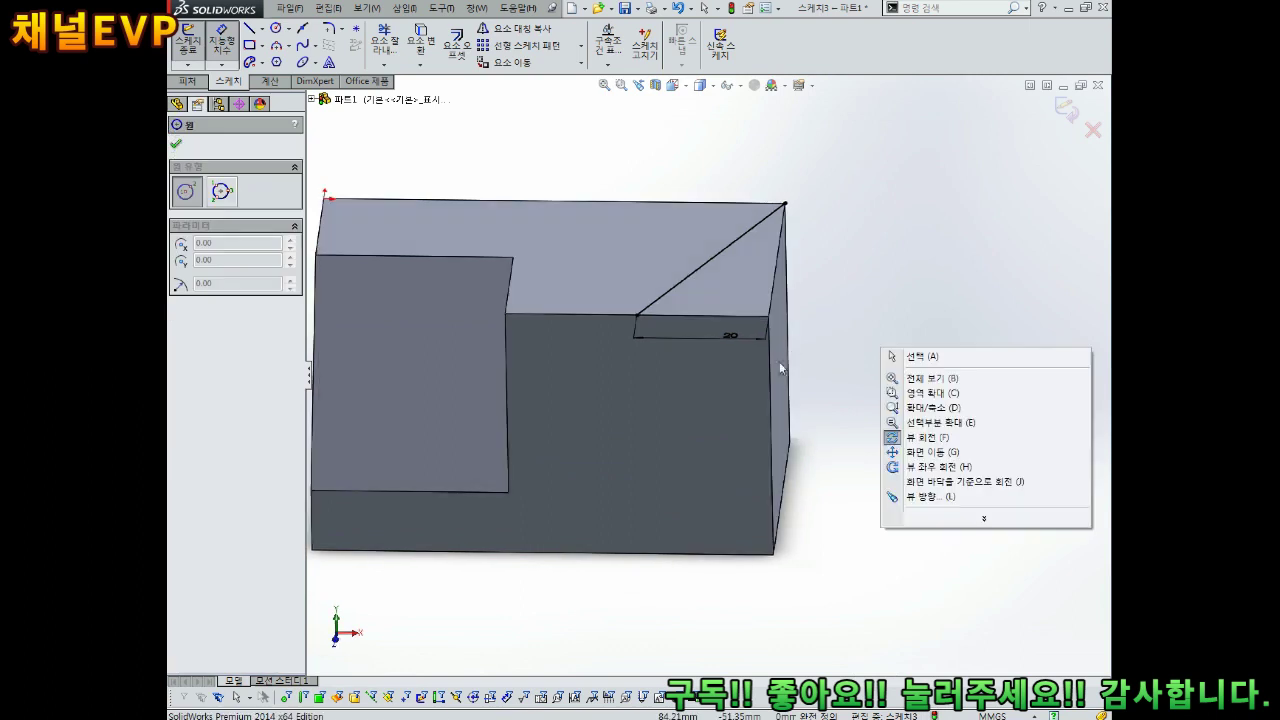
key("Escape")
middle_click_drag(857, 263, 731, 360)
left_click(734, 354)
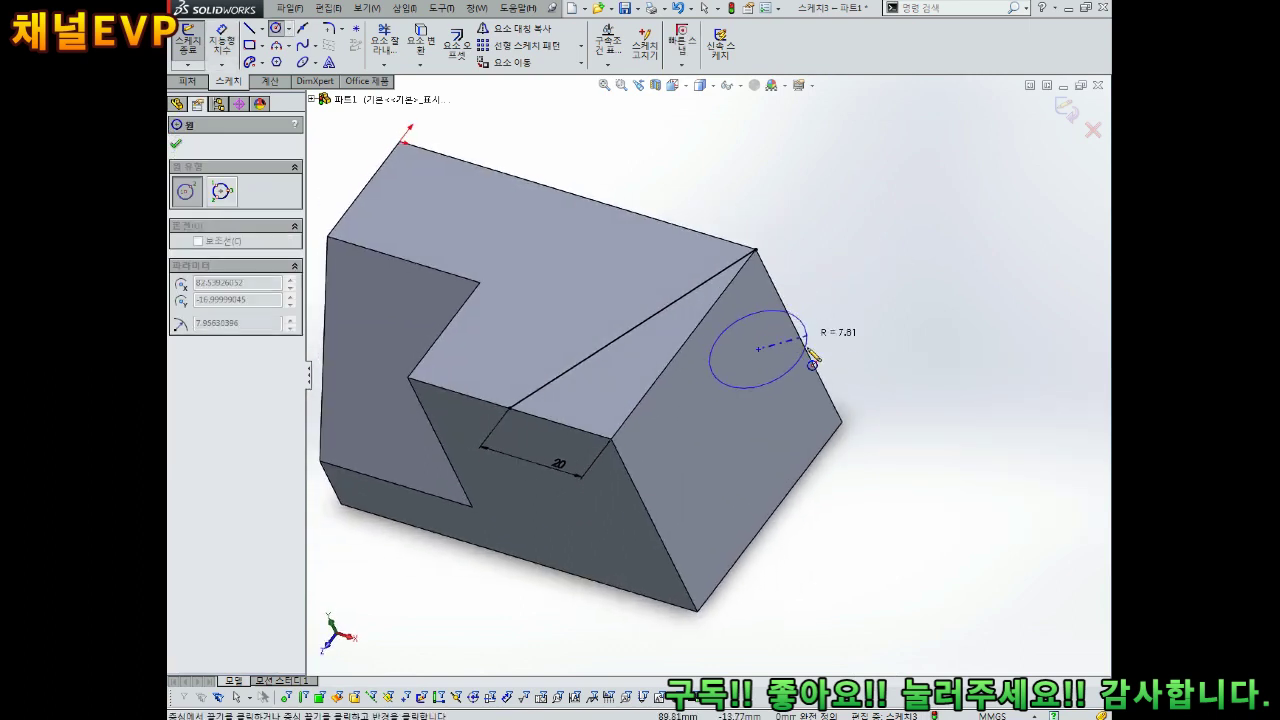
key("Escape")
middle_click_drag(820, 364, 785, 394)
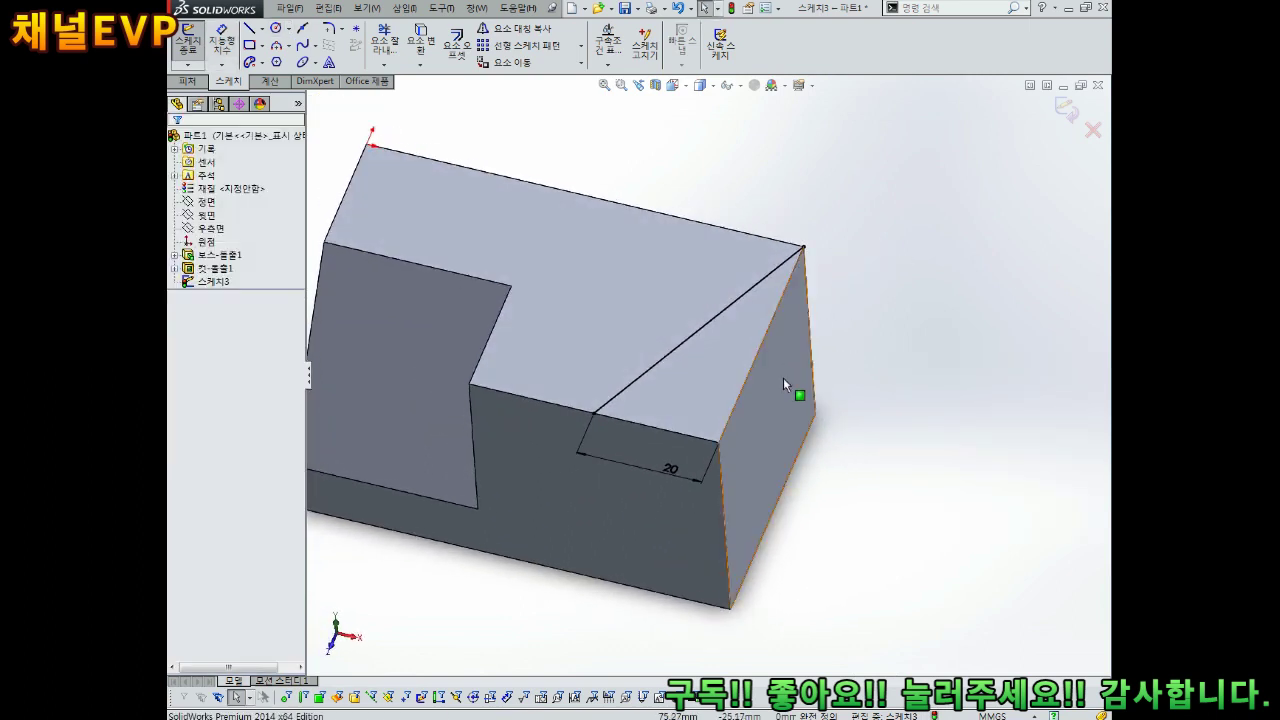
Center the text of the 20 mm dimension on its dimension line and exit the top-face sketch.
scroll(782, 375, "up", 2)
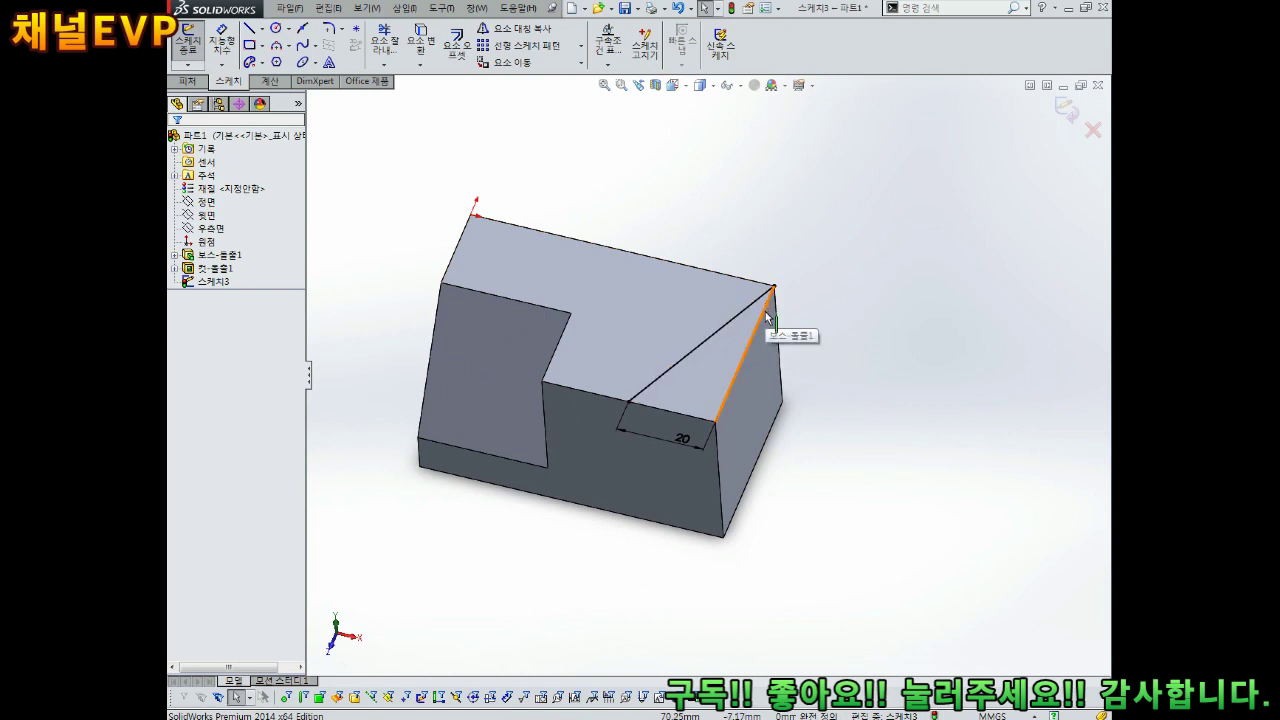
scroll(651, 423, "down", 3)
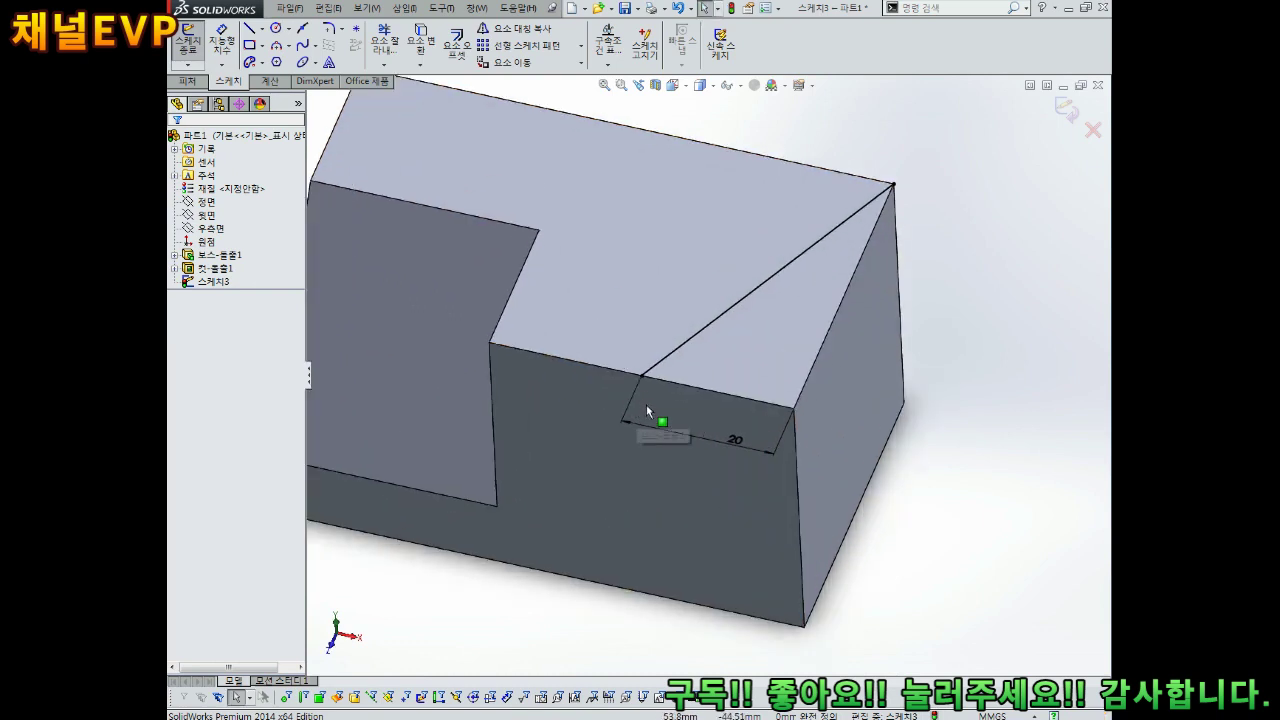
left_click(731, 446)
key("Escape")
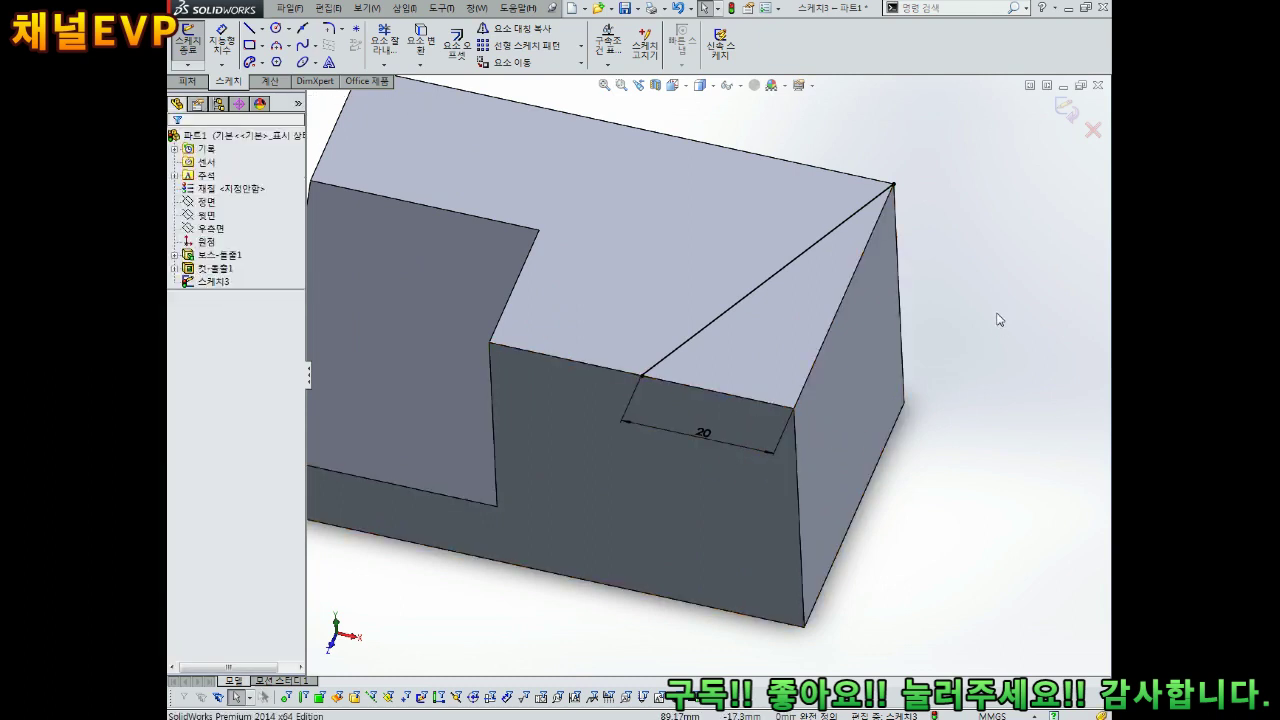
left_click(1066, 108)
Sketch a diagonal line on the block's front face from the top-face line's endpoint to the right edge, about 10 mm above the bottom corner.
scroll(1027, 305, "up", 5)
mouse_move(1027, 305)
middle_mouse_down()
mouse_move(981, 358)
mouse_move(828, 422)
mouse_move(788, 455)
mouse_move(771, 434)
mouse_move(785, 450)
mouse_move(773, 471)
mouse_move(752, 463)
mouse_move(737, 409)
mouse_move(731, 426)
mouse_move(737, 405)
middle_mouse_up()
scroll(737, 405, "down", 5)
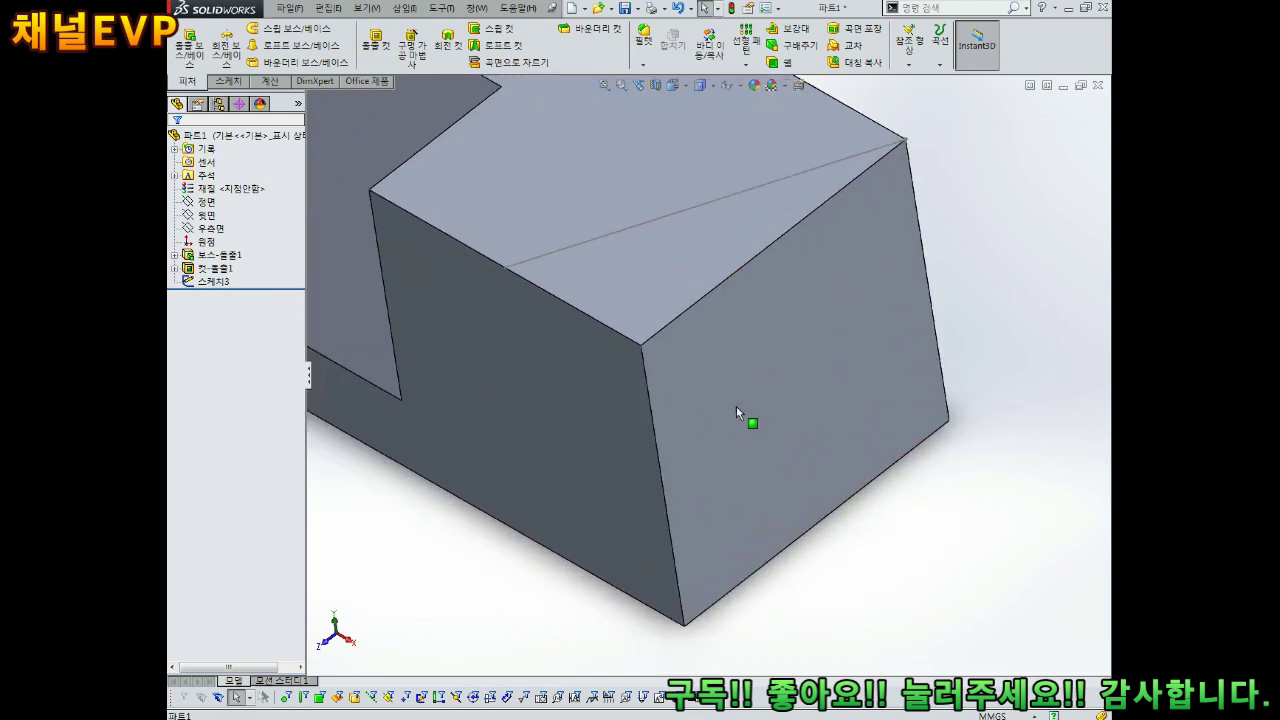
scroll(736, 406, "up", 5)
left_click(627, 379)
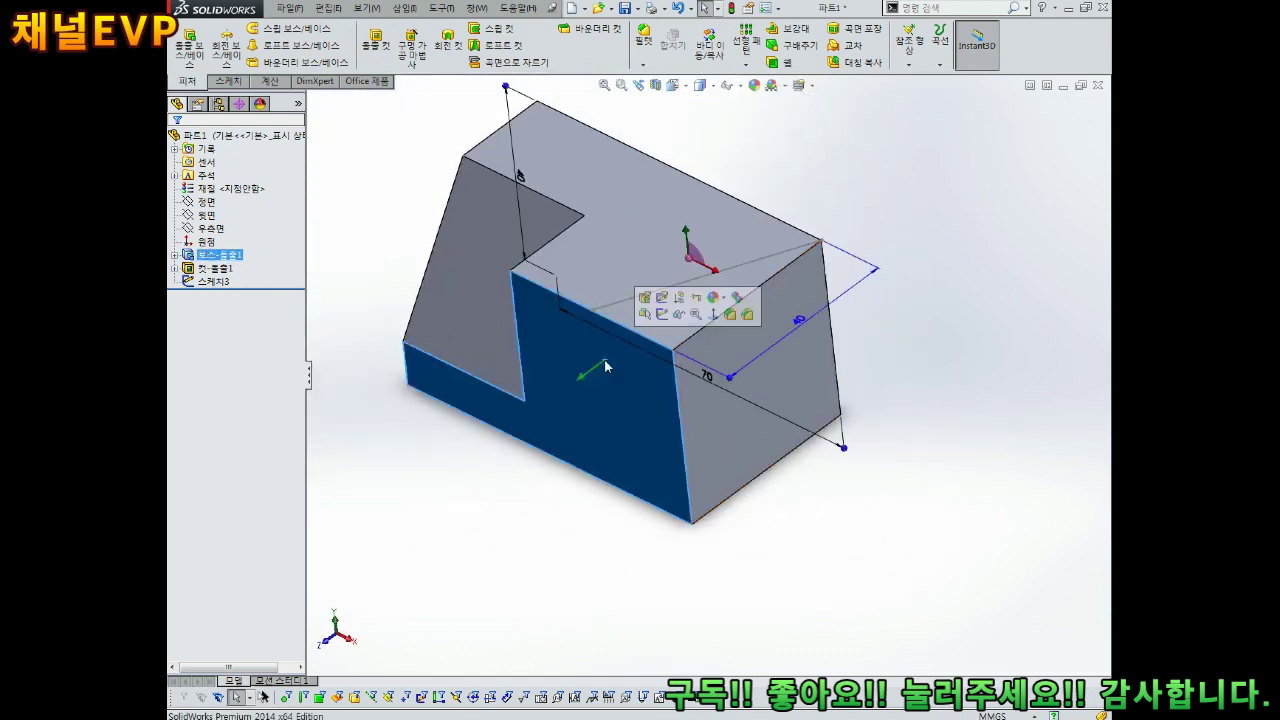
left_click(668, 316)
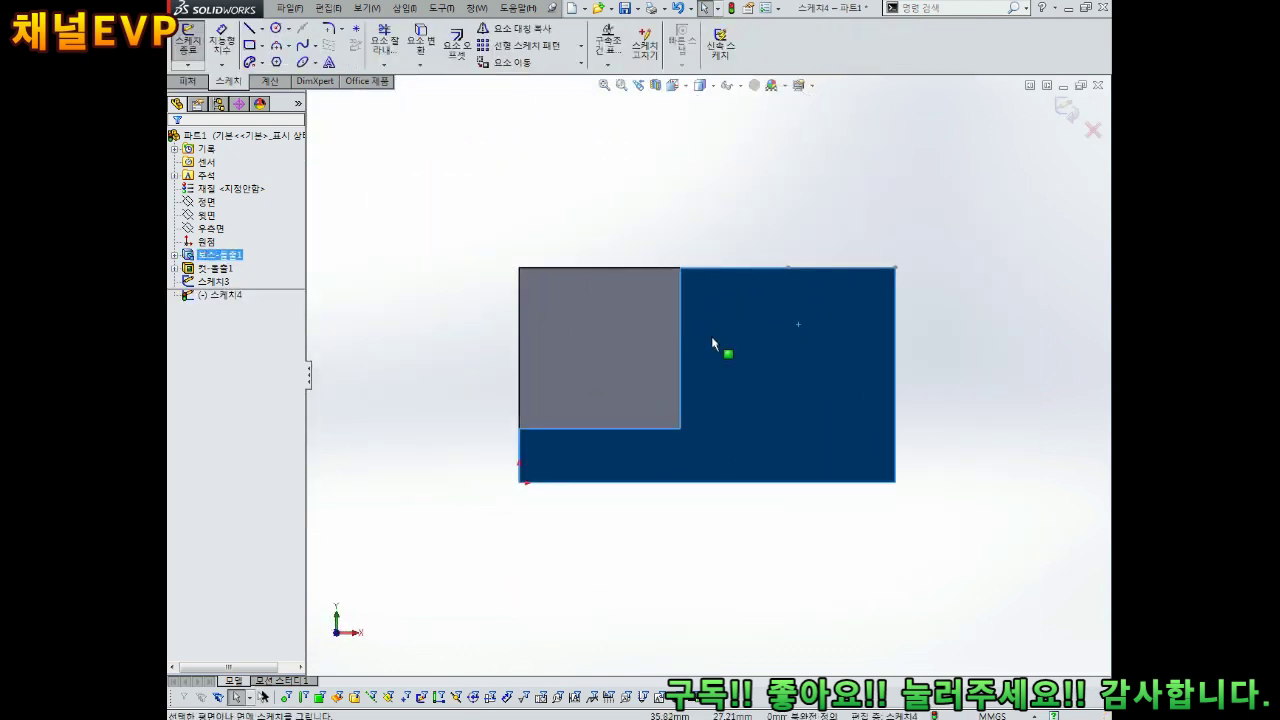
left_click(248, 29)
mouse_move(676, 231)
left_mouse_down()
mouse_move(814, 500)
mouse_move(840, 472)
mouse_move(831, 463)
left_mouse_up()
key("Escape")
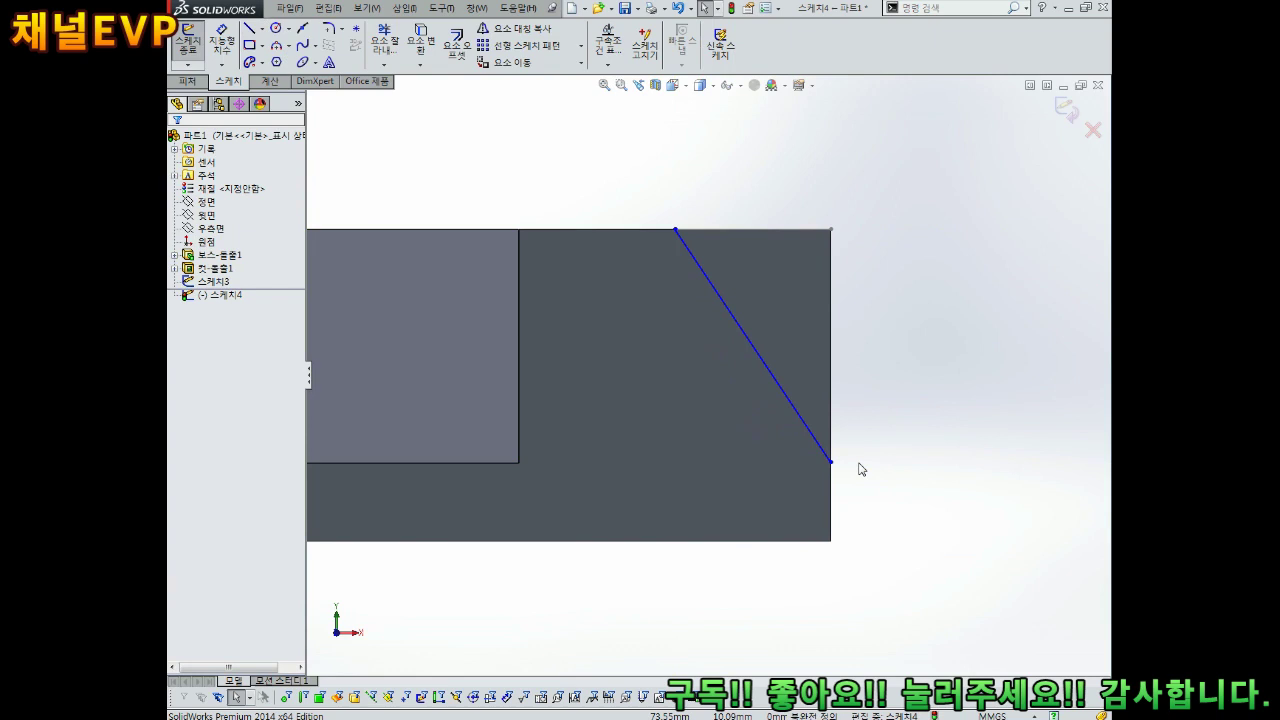
Make the front-face line's lower endpoint coincident with the face's bottom-right corner.
left_click(831, 462)
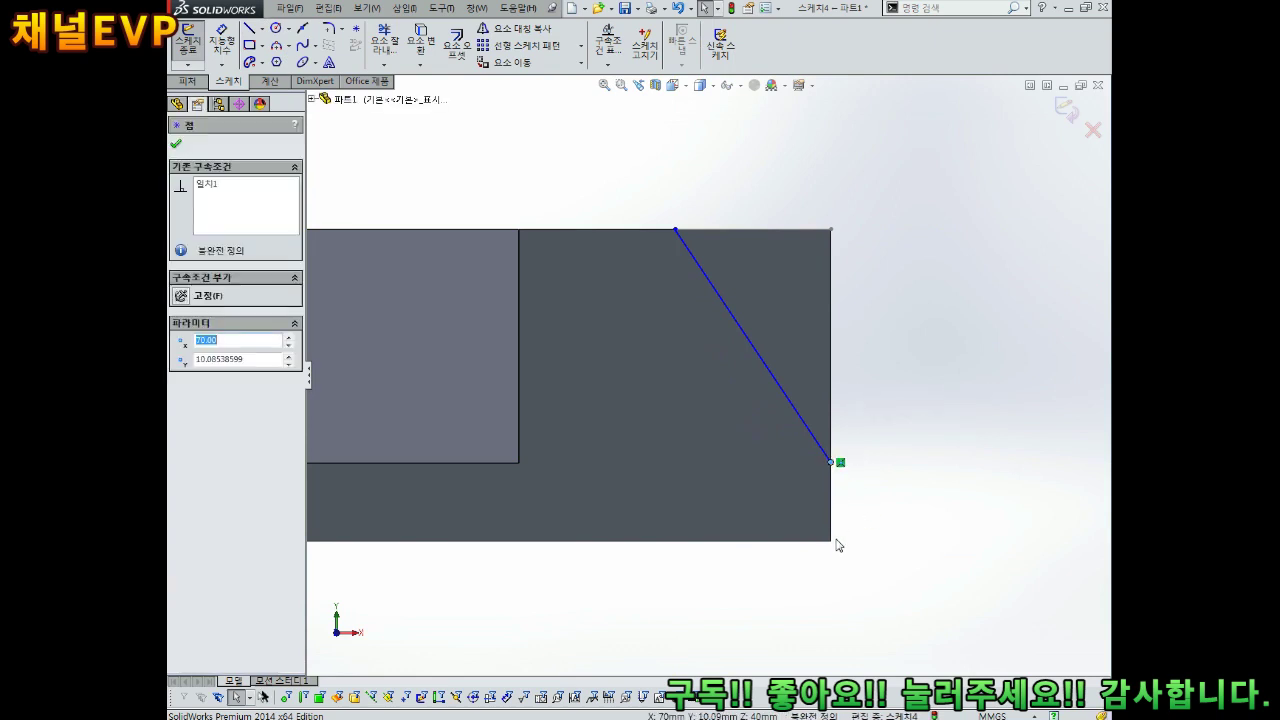
left_click(831, 541, "ctrl")
left_click(844, 456)
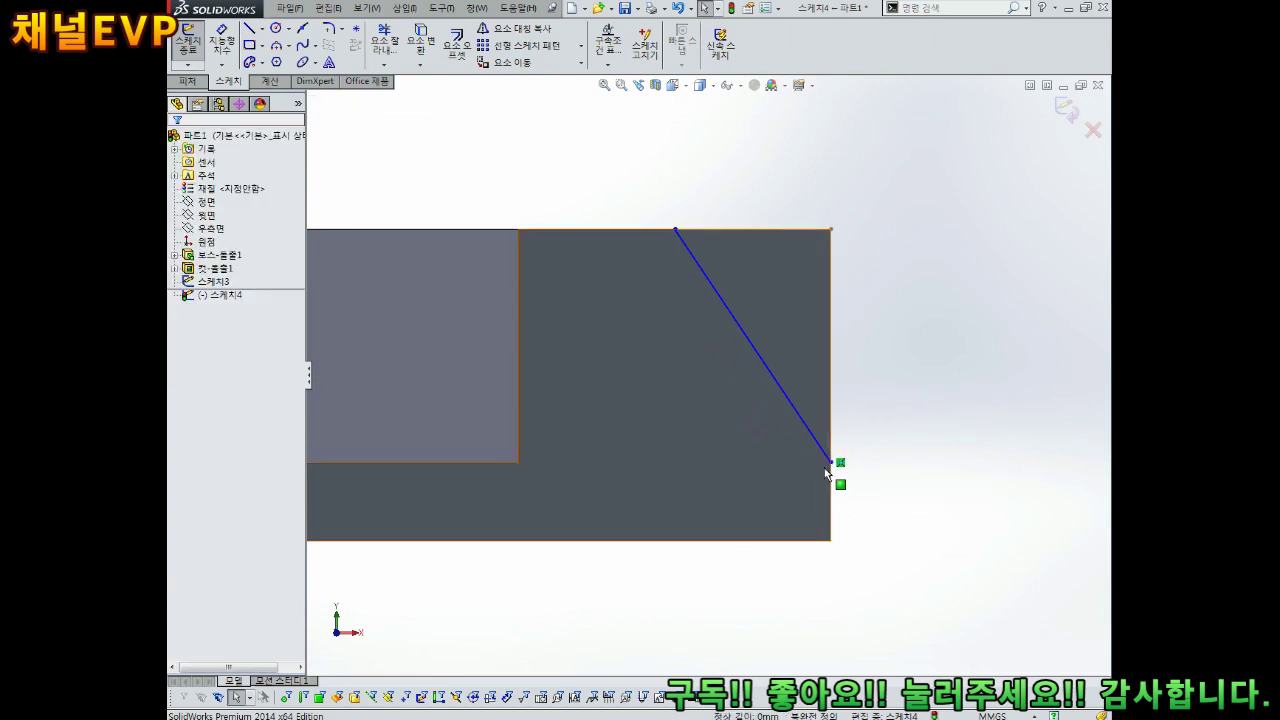
left_click(831, 462)
left_click(831, 541, "ctrl")
left_click(185, 415)
key("Escape")
Dimension the front-face line's upper endpoint 20 mm from the top-right corner and exit the sketch.
right_click_drag(873, 370, 886, 318)
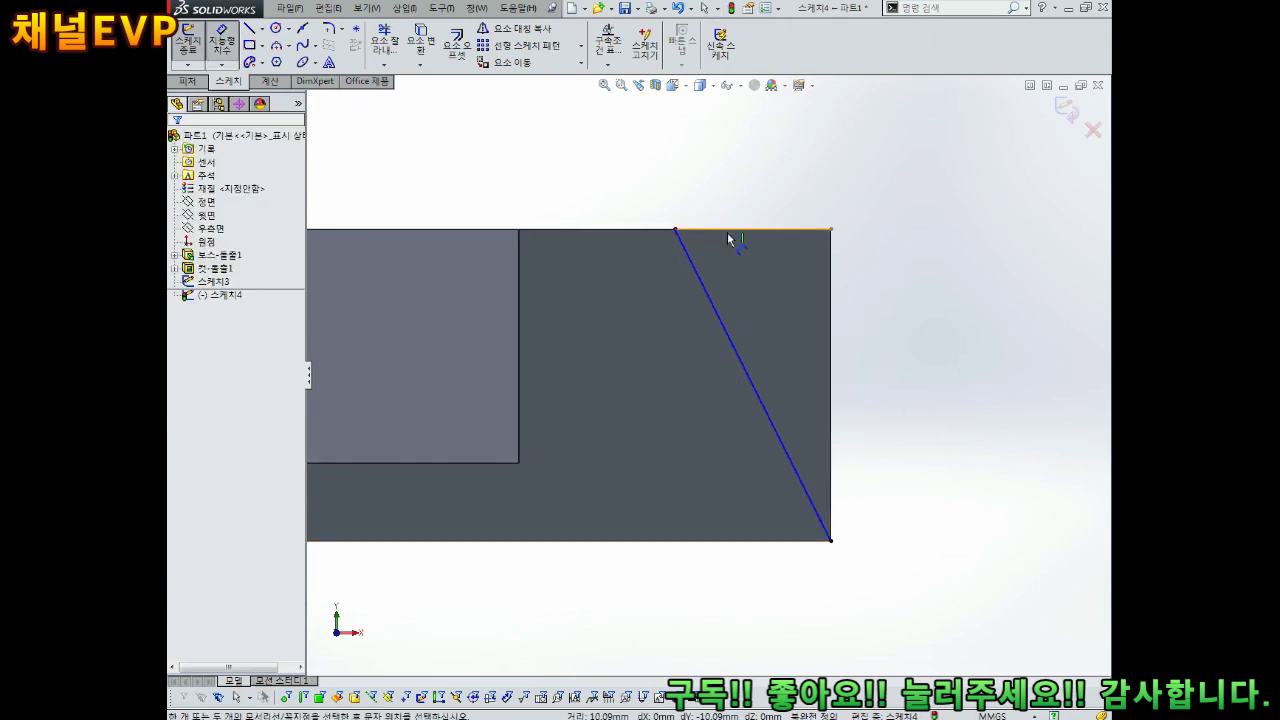
left_click(676, 231)
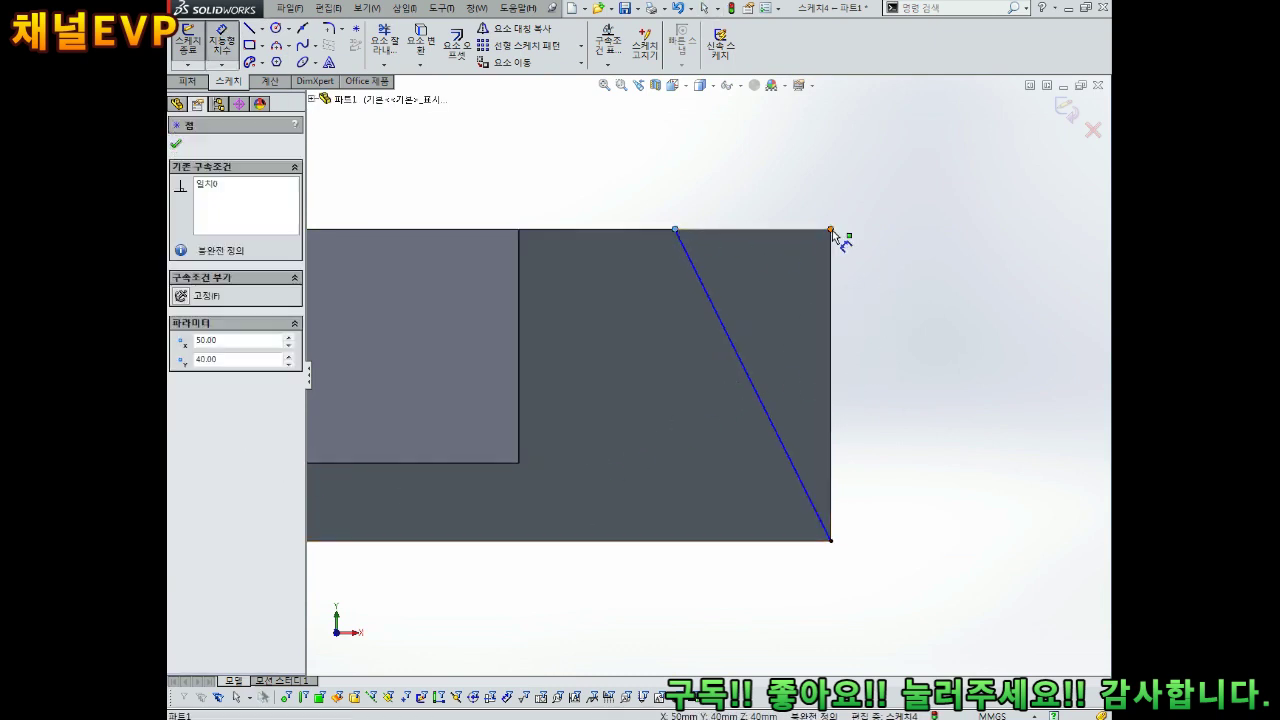
left_click(832, 233)
left_click(771, 180)
key("Return")
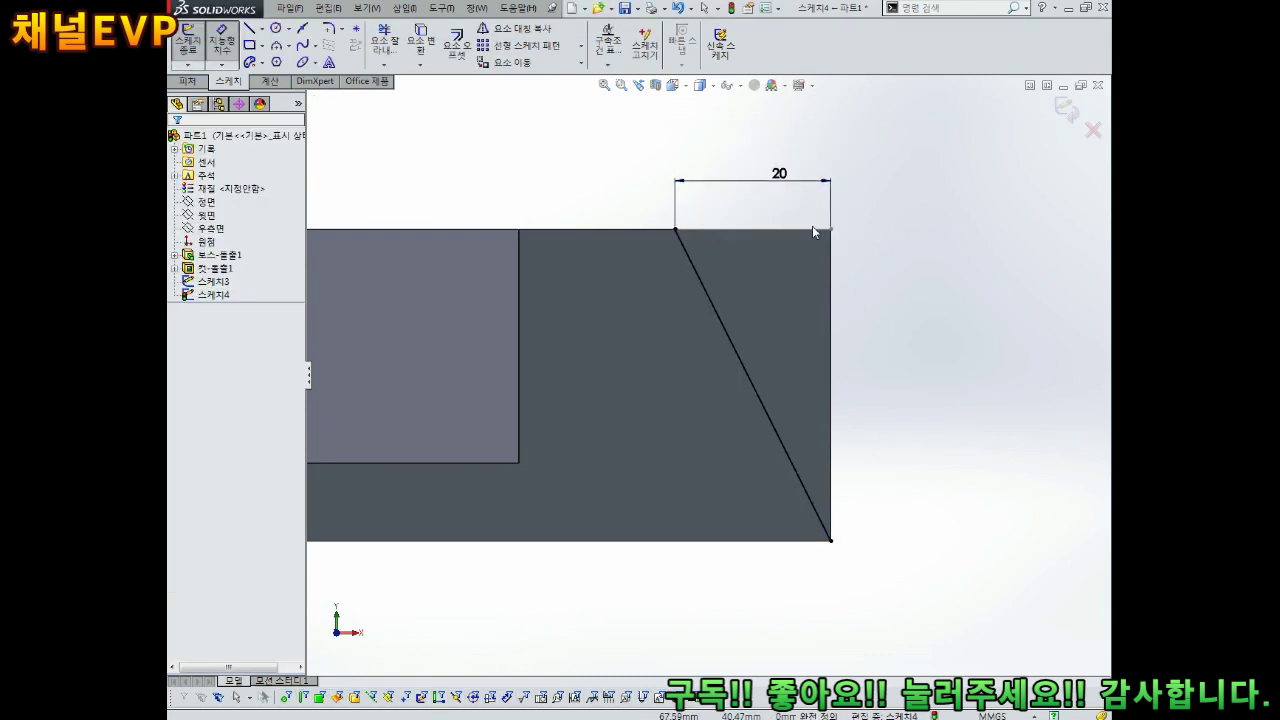
key("Escape")
key("ctrl+7")
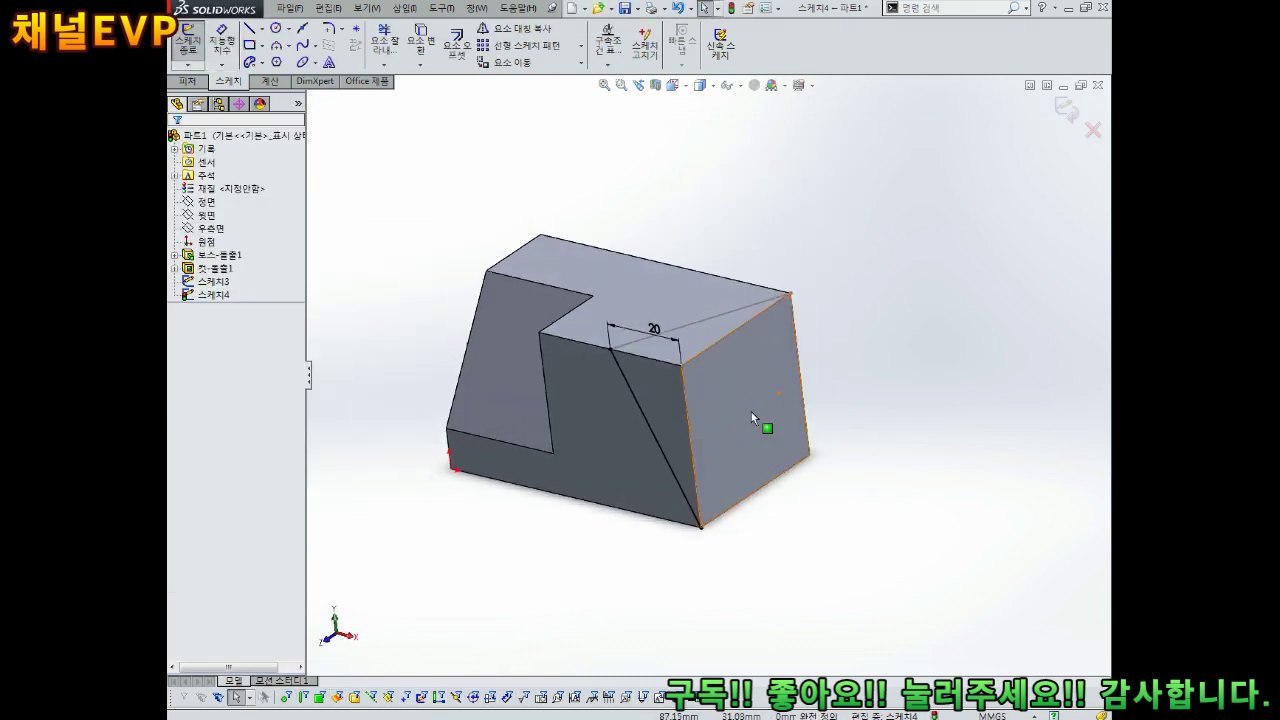
middle_click_drag(756, 420, 746, 382)
scroll(748, 360, "down", 2)
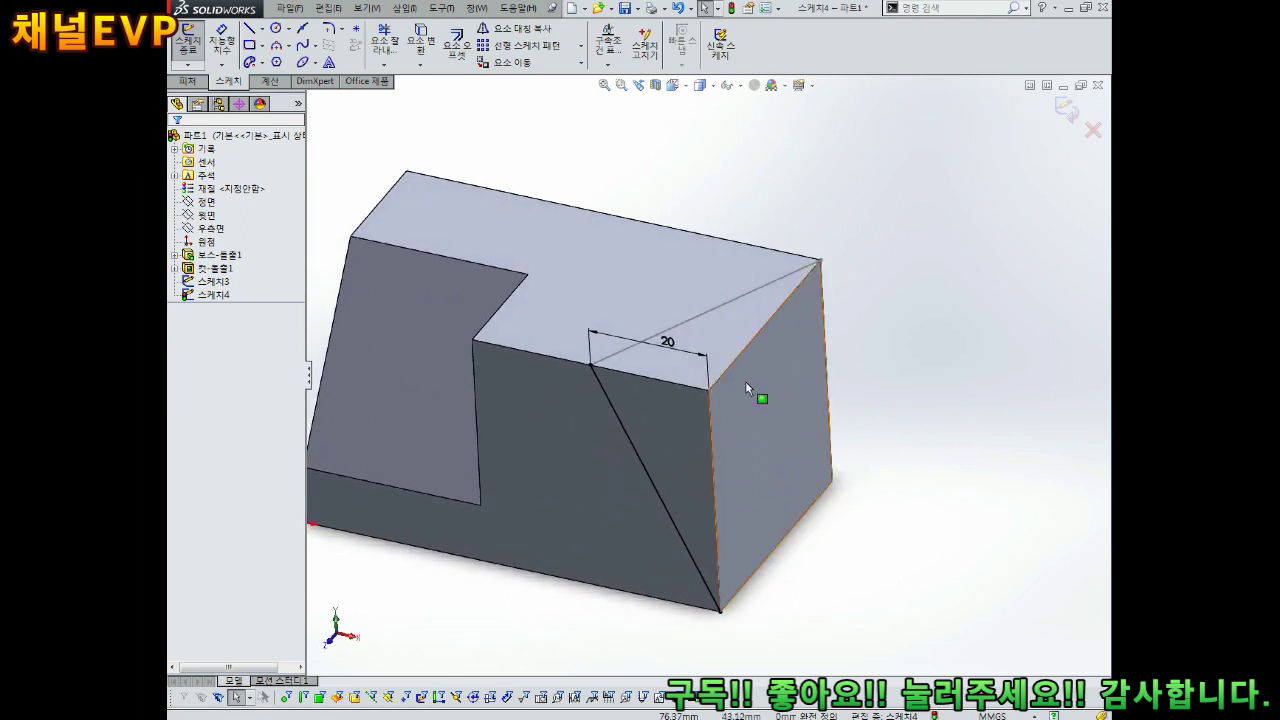
scroll(748, 382, "up", 2)
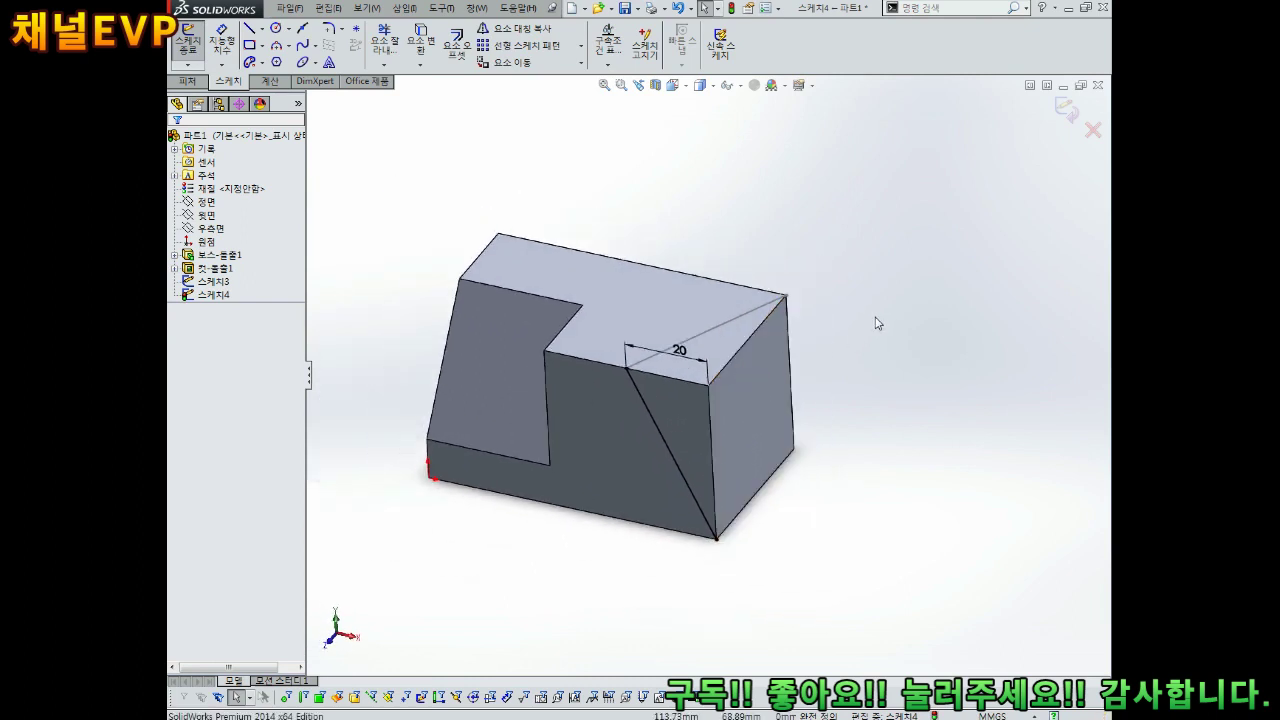
left_click(1067, 109)
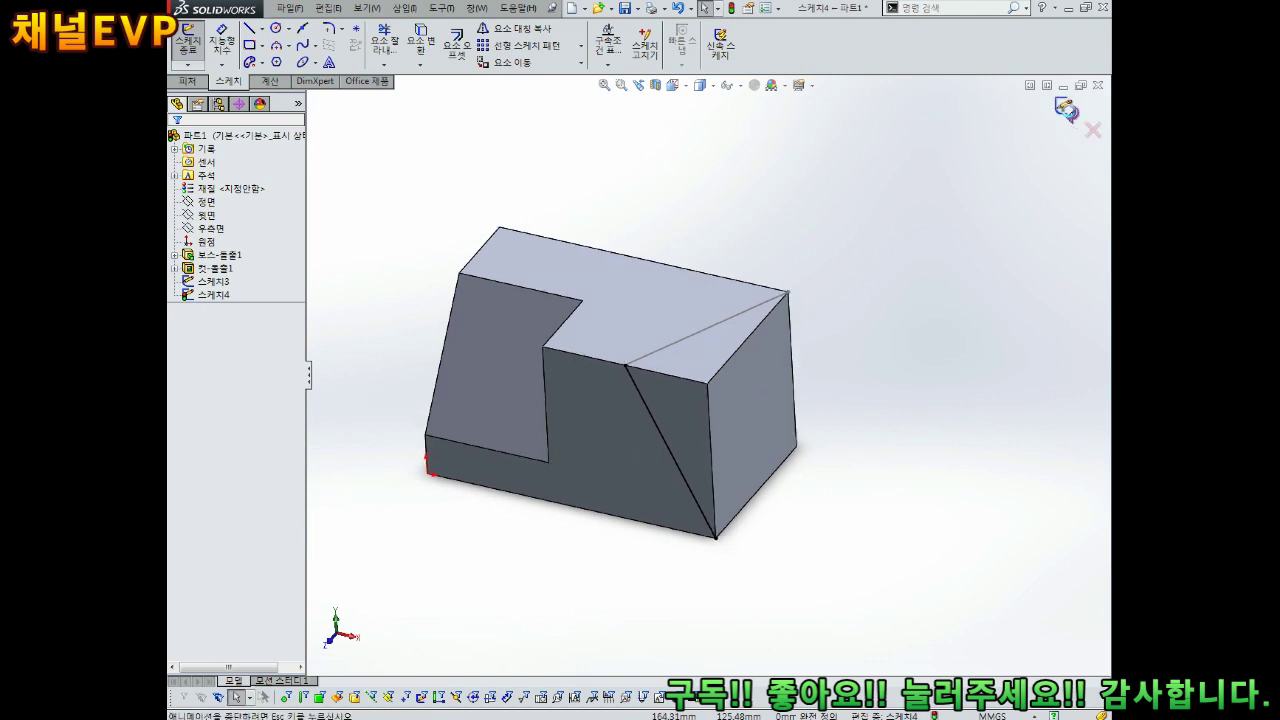
Highlight the top-face and front-face line sketches in turn to check their positions on the block.
left_click(887, 412)
middle_click_drag(893, 348, 899, 321)
left_click(214, 295)
left_click(217, 283)
left_click(221, 296)
left_click(298, 334)
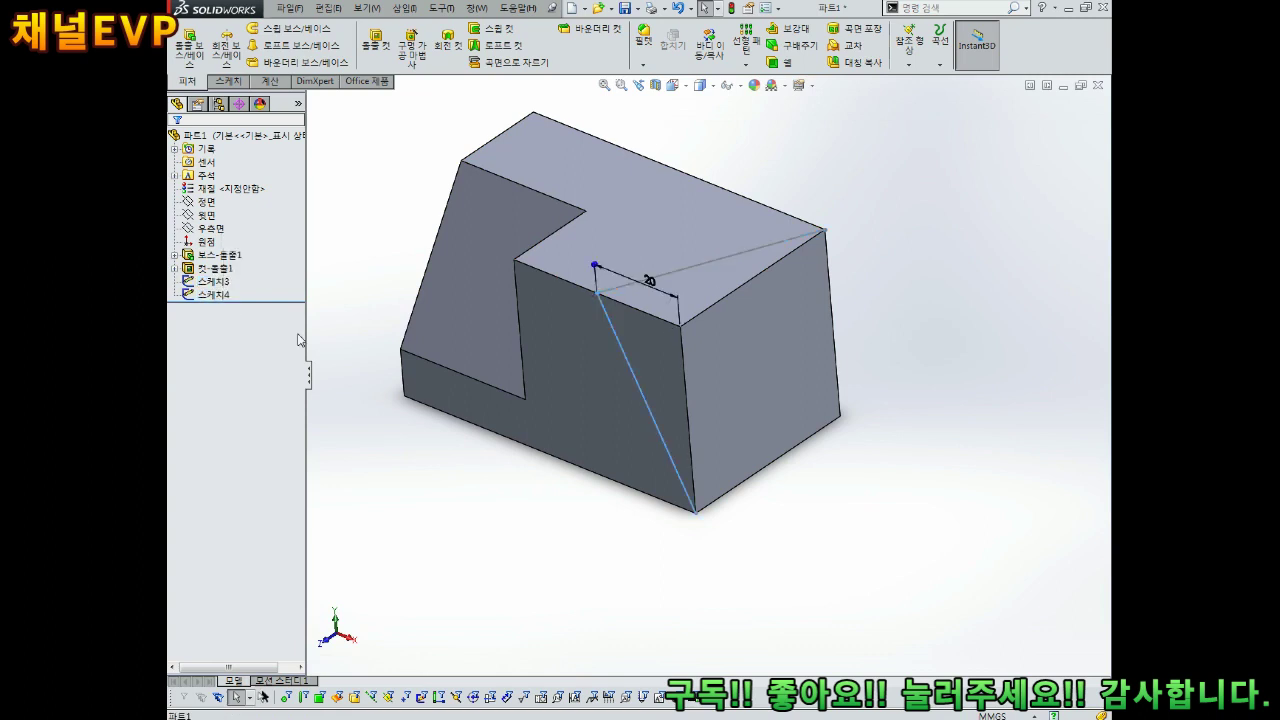
Inspect the two diagonal sketch lines on the block's top and front faces from several angles.
left_click(707, 264)
scroll(652, 286, "down", 1)
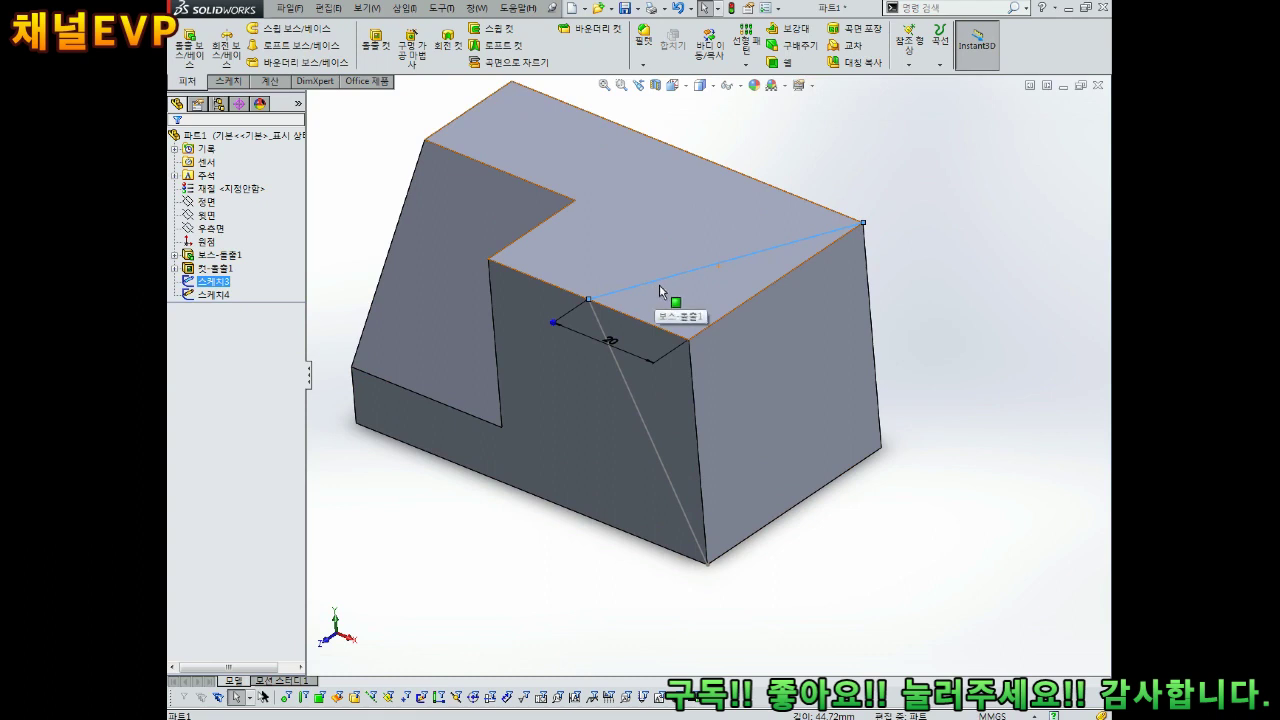
key("Escape")
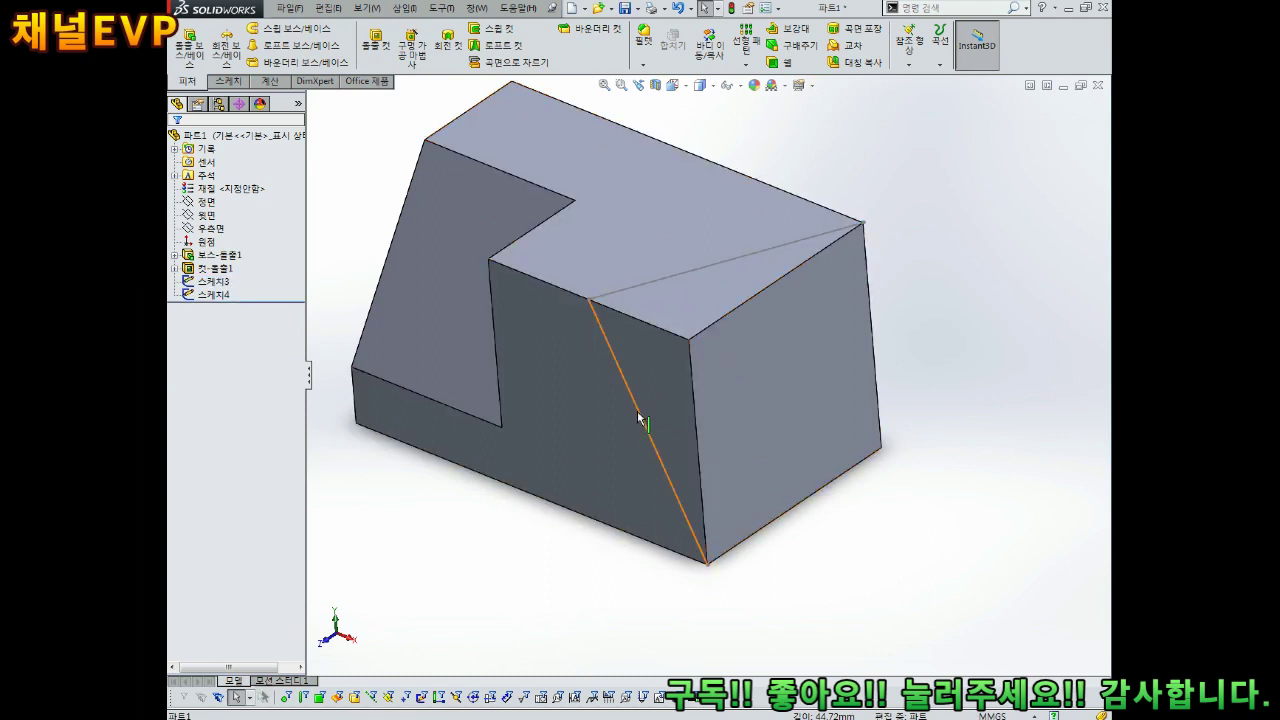
left_click(639, 419)
key("Escape")
scroll(637, 403, "up", 3)
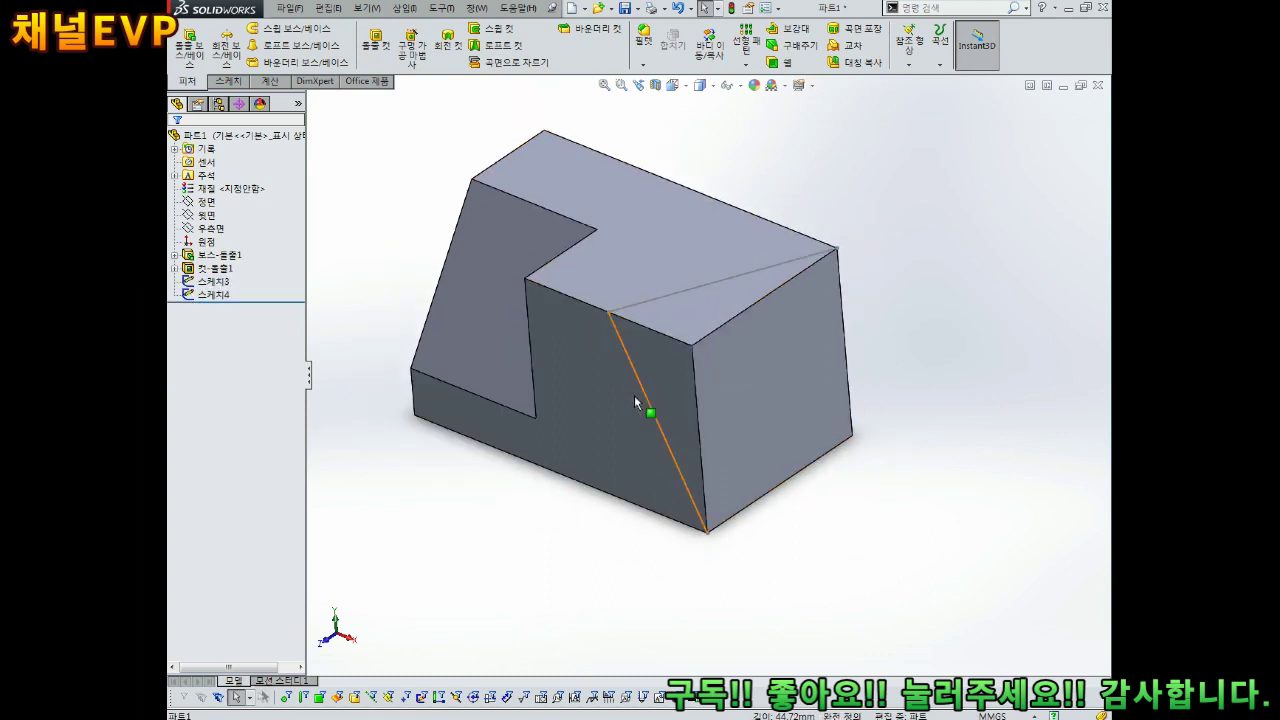
middle_click_drag(683, 329, 695, 366)
scroll(695, 364, "down", 2)
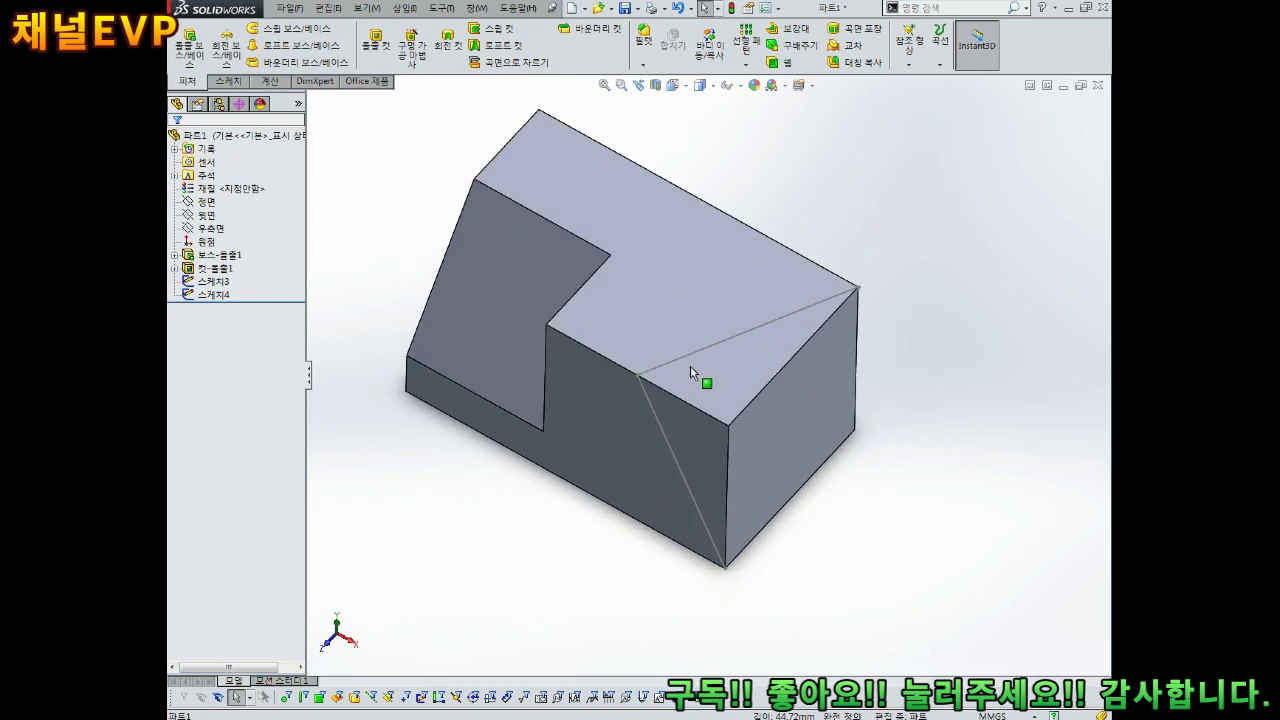
middle_click_drag(693, 396, 698, 354)
scroll(589, 302, "up", 2)
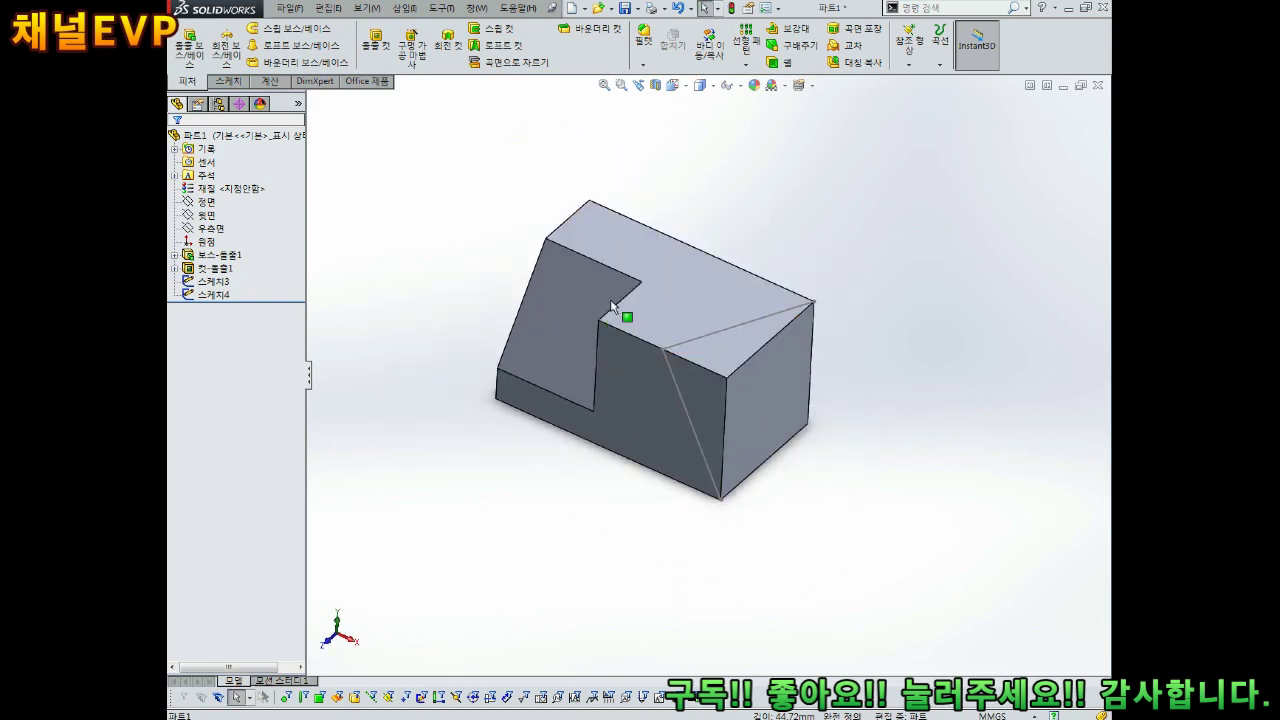
scroll(600, 306, "down", 2)
middle_click_drag(1047, 213, 968, 384)
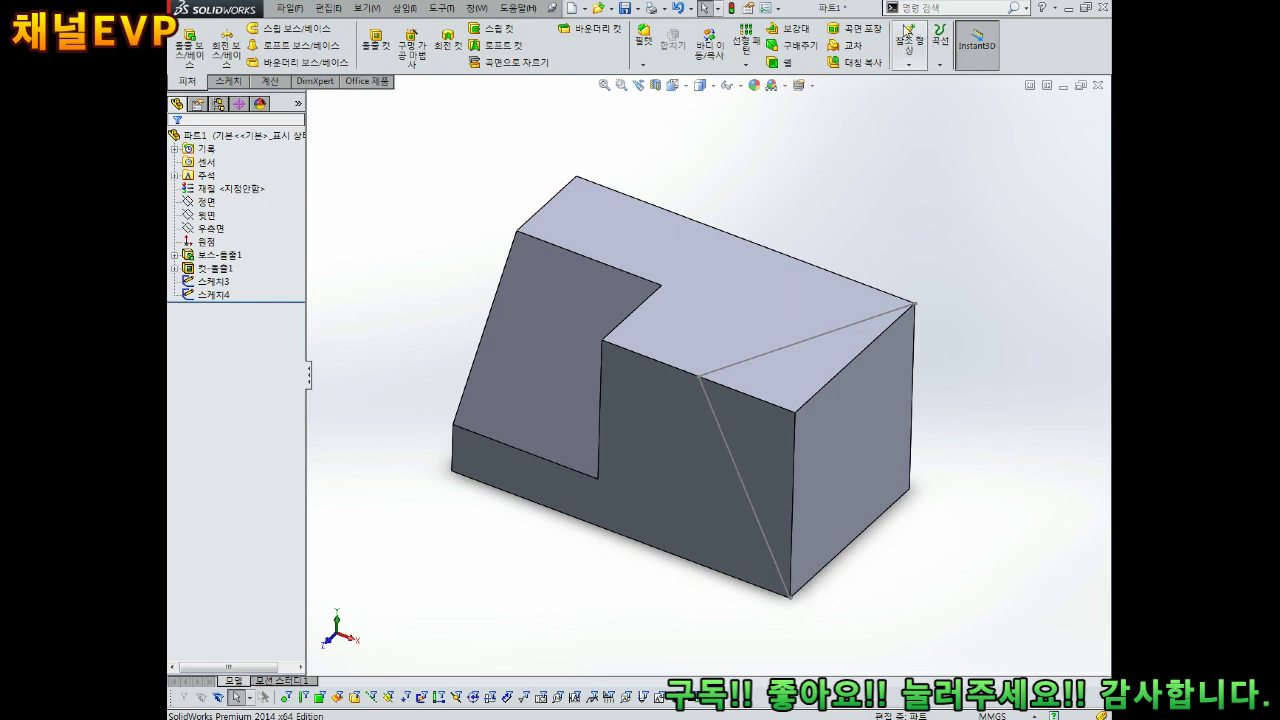
Create a reference plane coincident with the diagonal lines on the block's top and front faces.
left_click(915, 43)
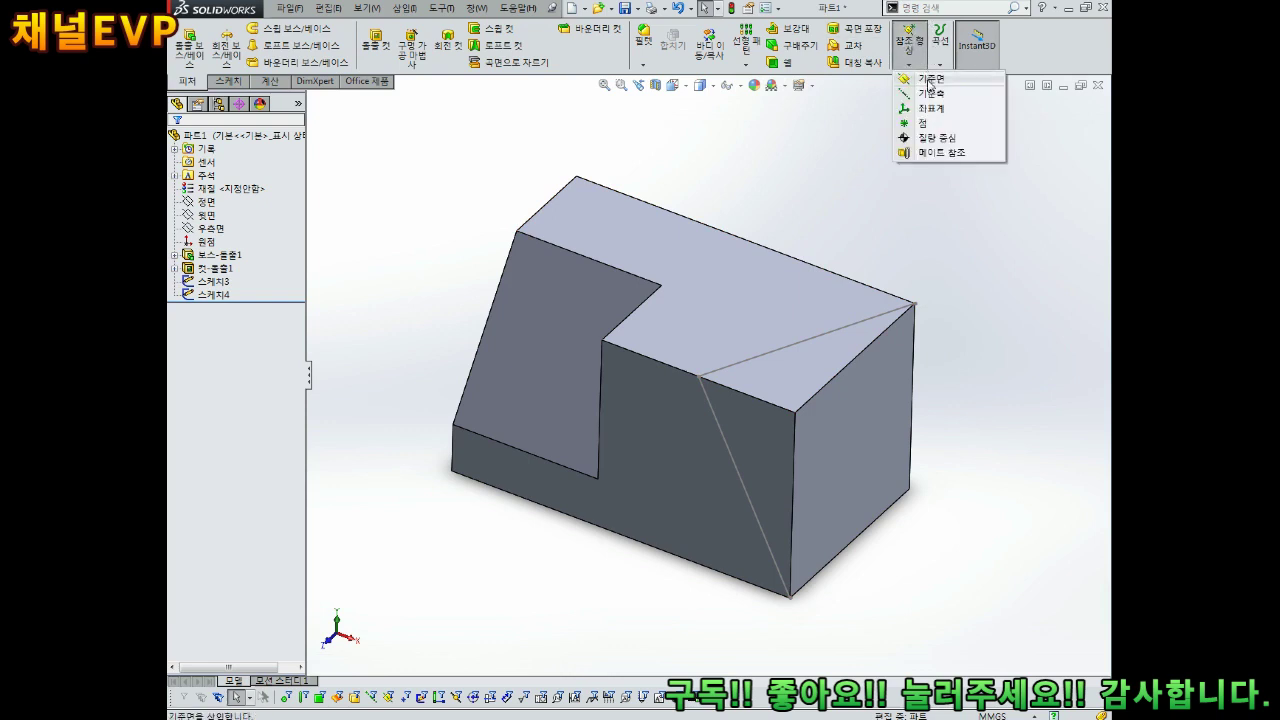
left_click(929, 80)
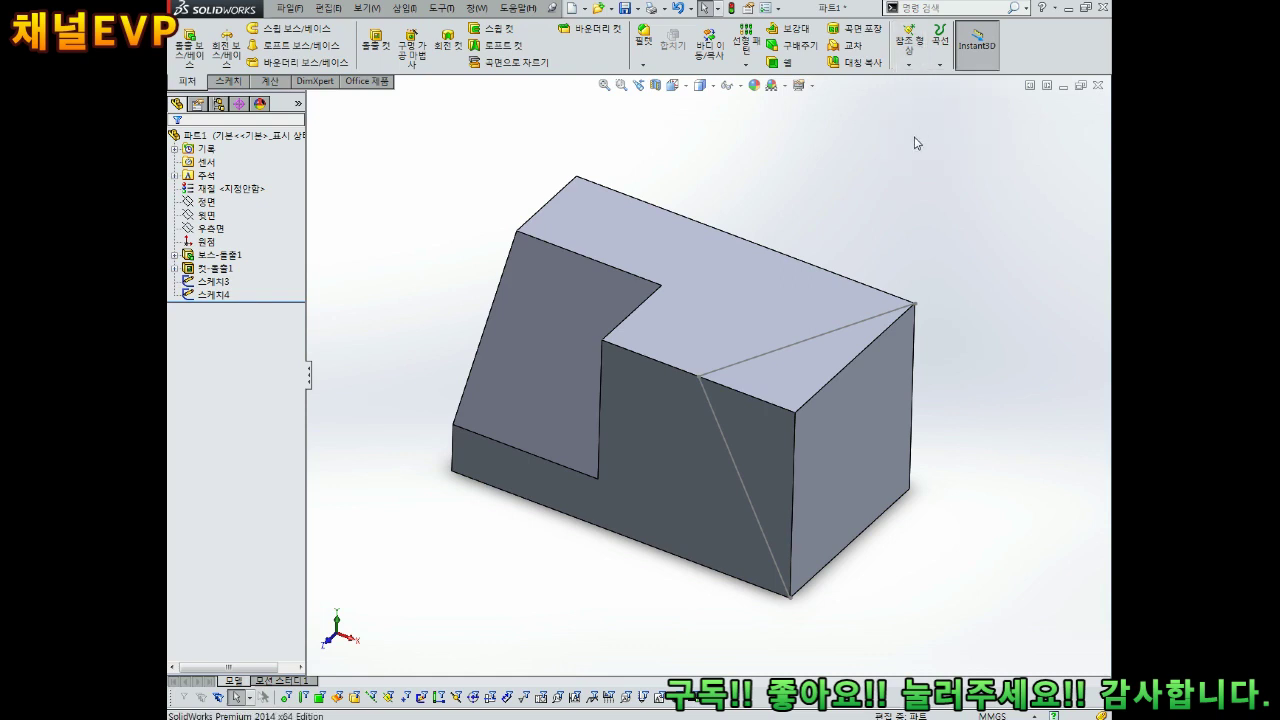
left_click(777, 357)
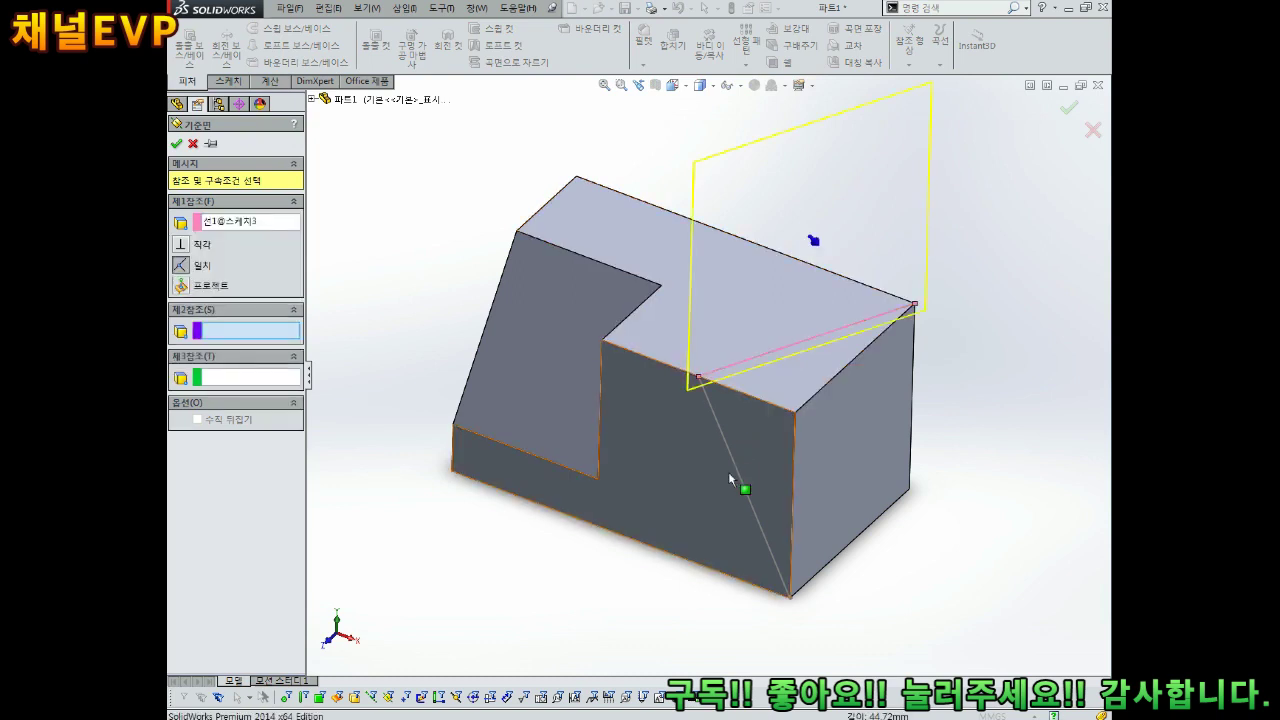
left_click(733, 467)
mouse_move(822, 348)
middle_mouse_down()
mouse_move(906, 203)
mouse_move(962, 157)
mouse_move(914, 200)
mouse_move(769, 149)
mouse_move(663, 135)
mouse_move(634, 109)
mouse_move(580, 120)
middle_mouse_up()
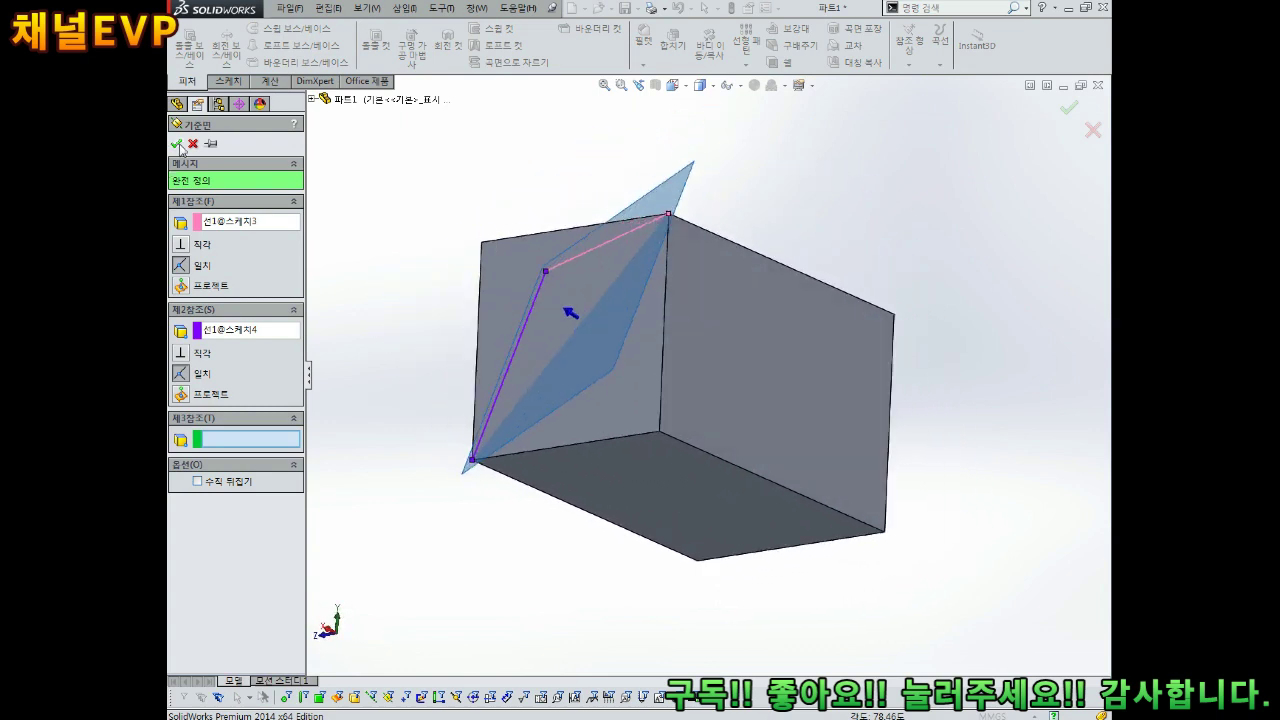
left_click(178, 146)
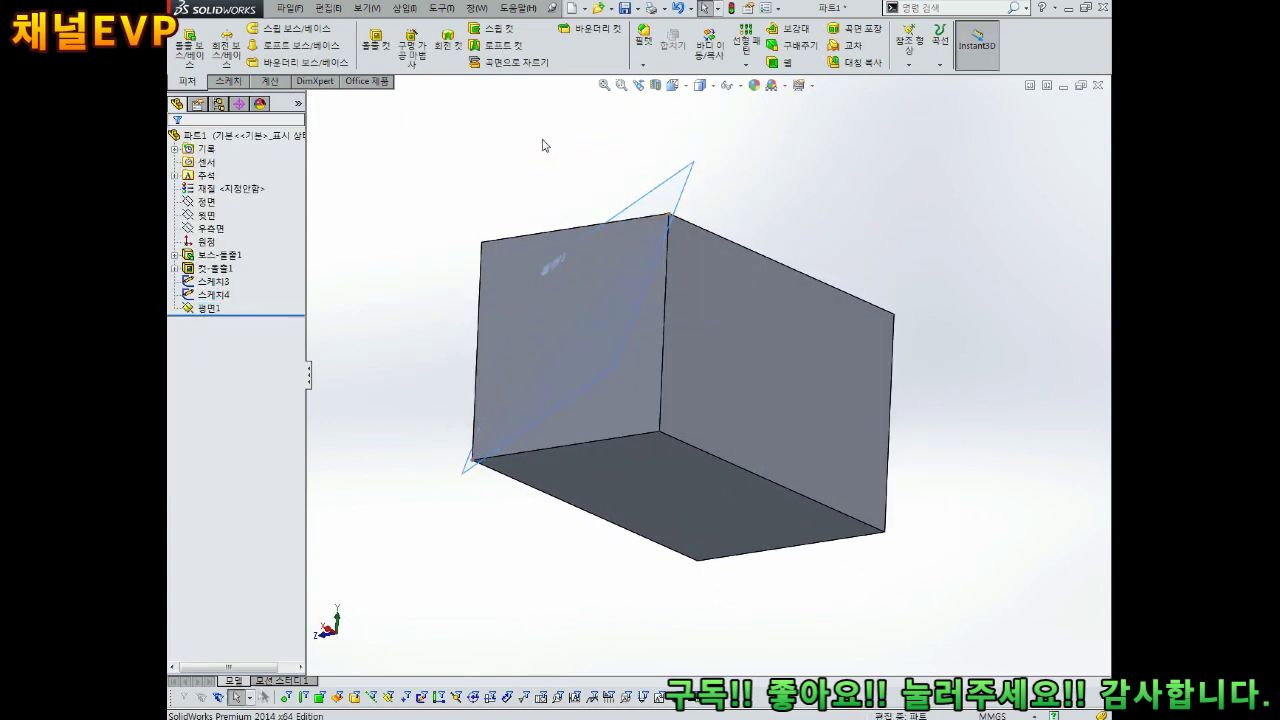
Examine from several angles how the new reference plane passes through the block's corner.
key("z")
middle_click_drag(533, 160, 766, 314)
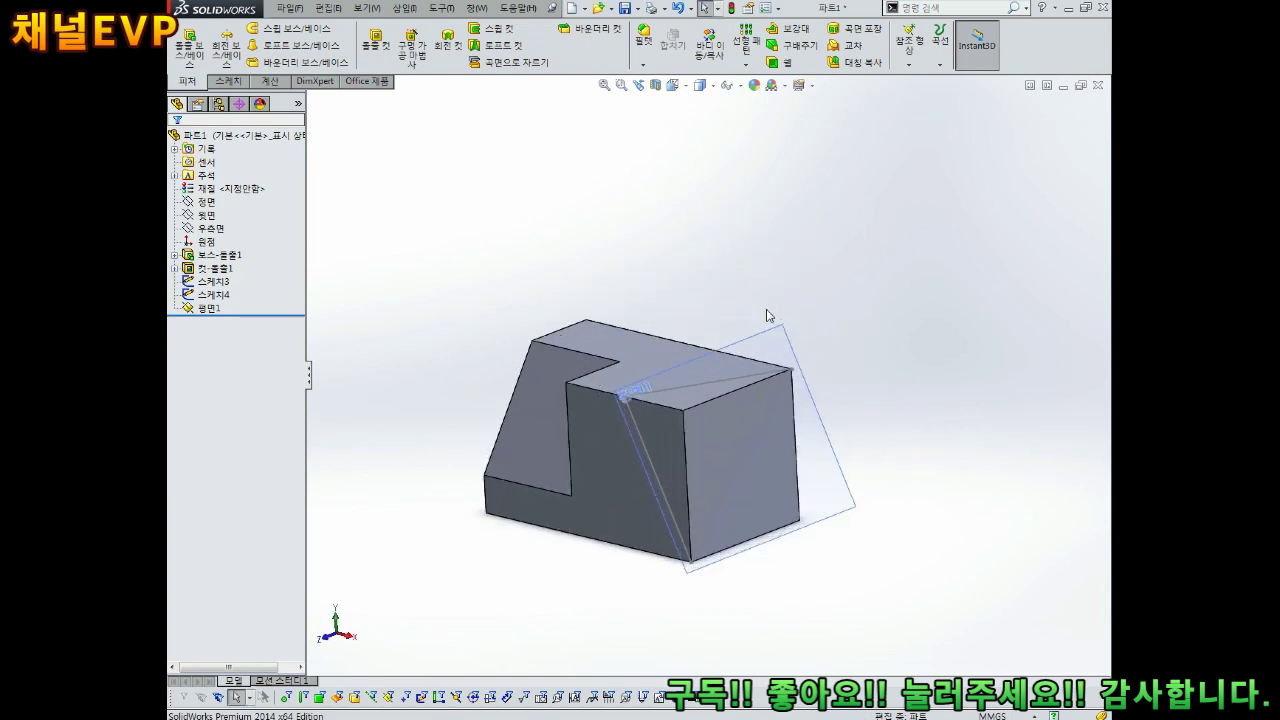
key("z")
scroll(804, 448, "down", 5)
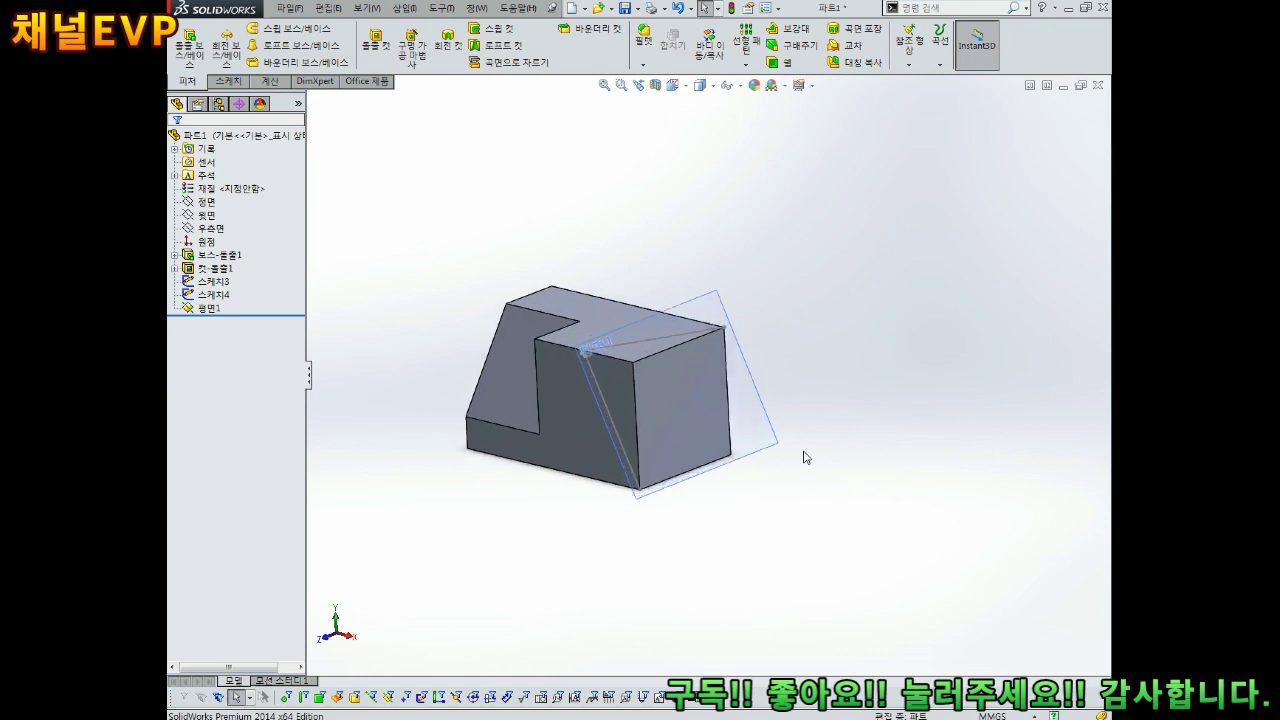
middle_click_drag(734, 330, 770, 250)
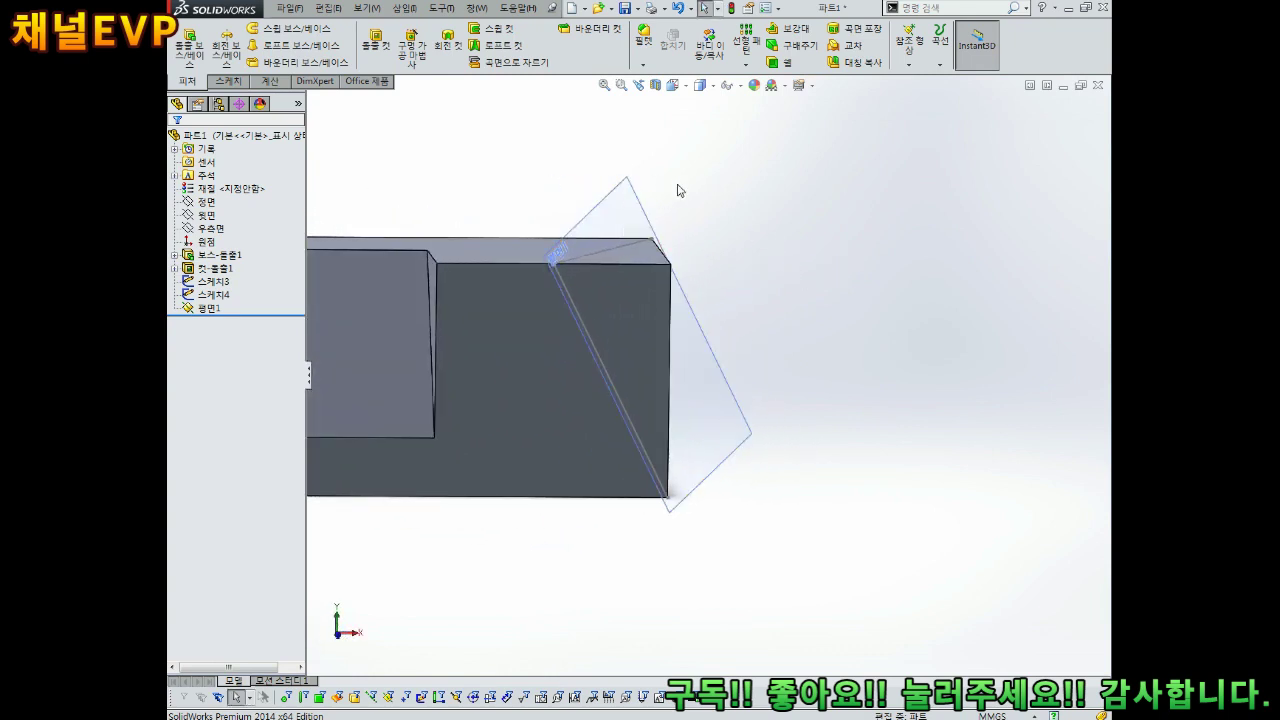
middle_click_drag(690, 214, 704, 221)
scroll(683, 202, "down", 2)
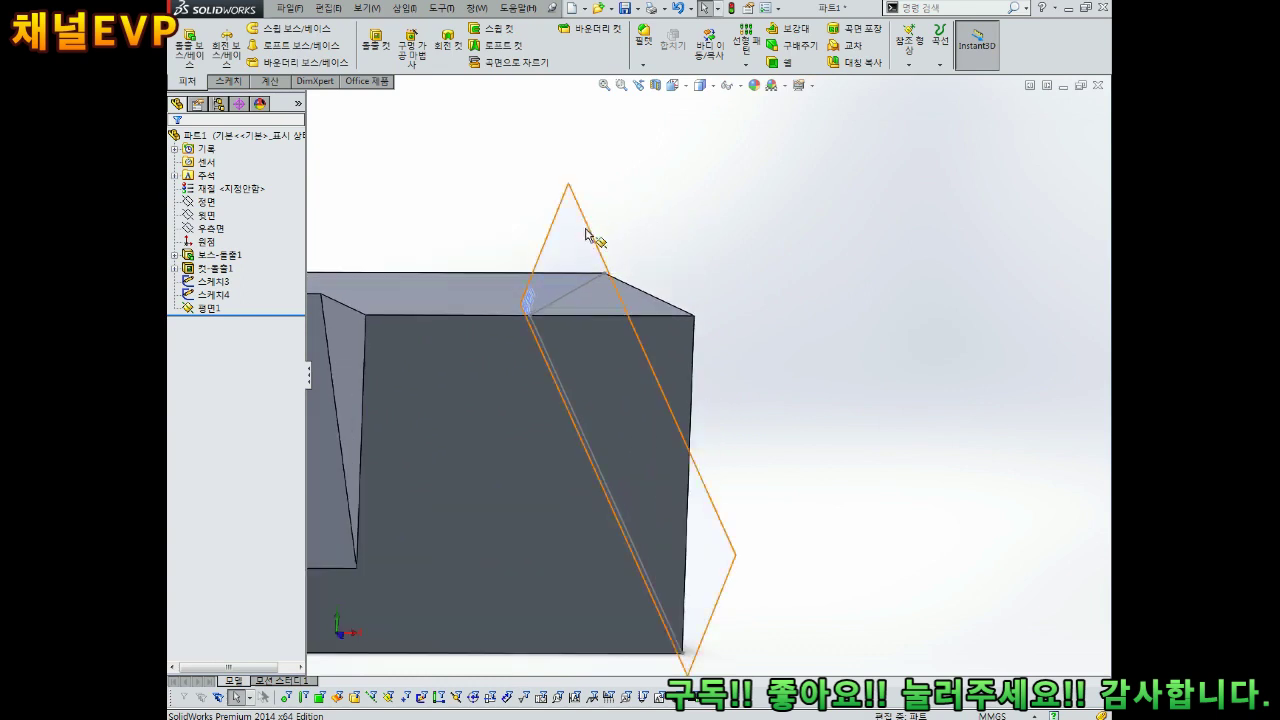
Sketch a corner rectangle about 96 by 89 mm on the angled reference plane, enclosing the whole corner section, and exit the sketch.
left_click(568, 238)
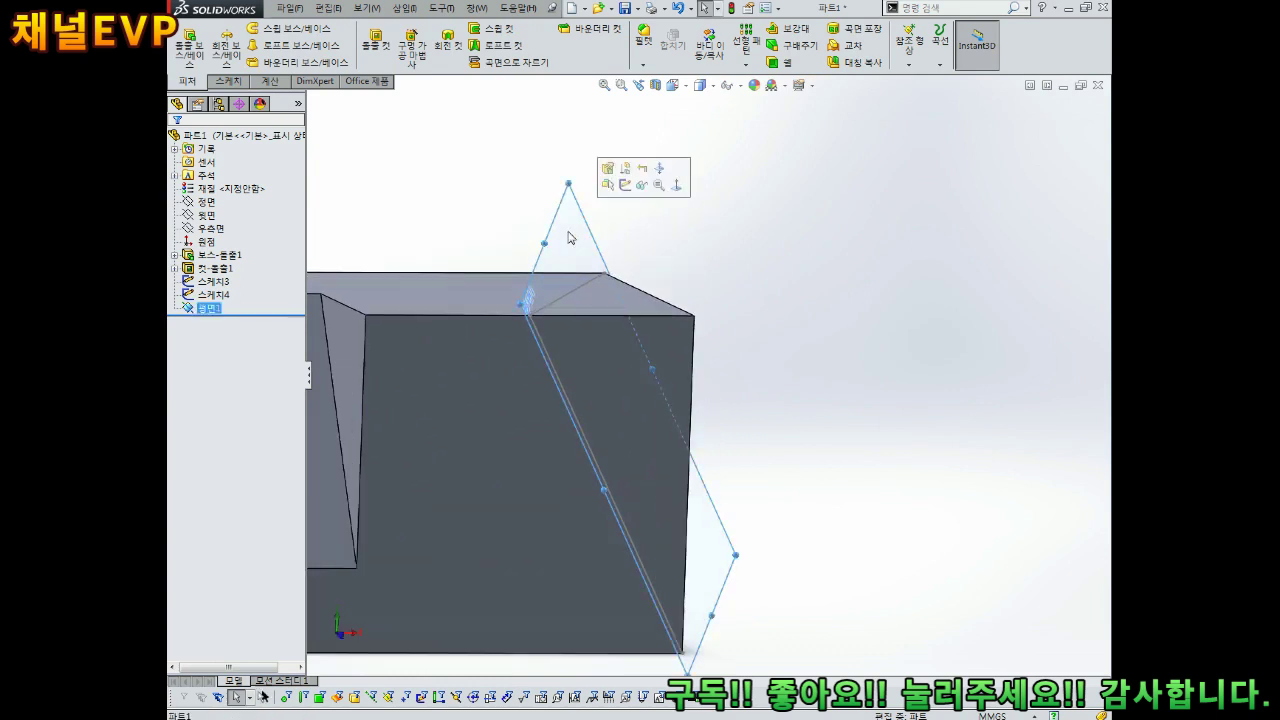
left_click(624, 184)
middle_click_drag(657, 187, 909, 400)
mouse_move(737, 370)
middle_mouse_down()
mouse_move(854, 300)
mouse_move(631, 251)
mouse_move(623, 237)
mouse_move(803, 273)
middle_mouse_up()
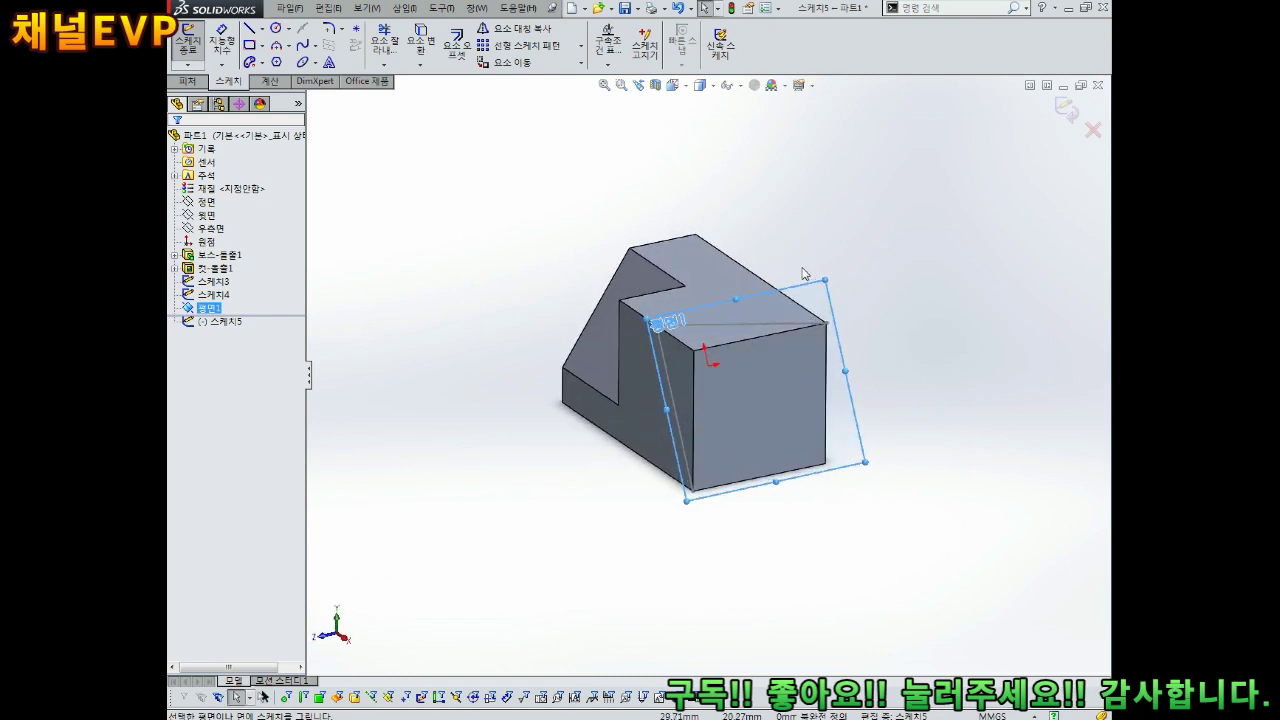
mouse_move(803, 273)
middle_mouse_down()
mouse_move(761, 245)
mouse_move(743, 321)
middle_mouse_up()
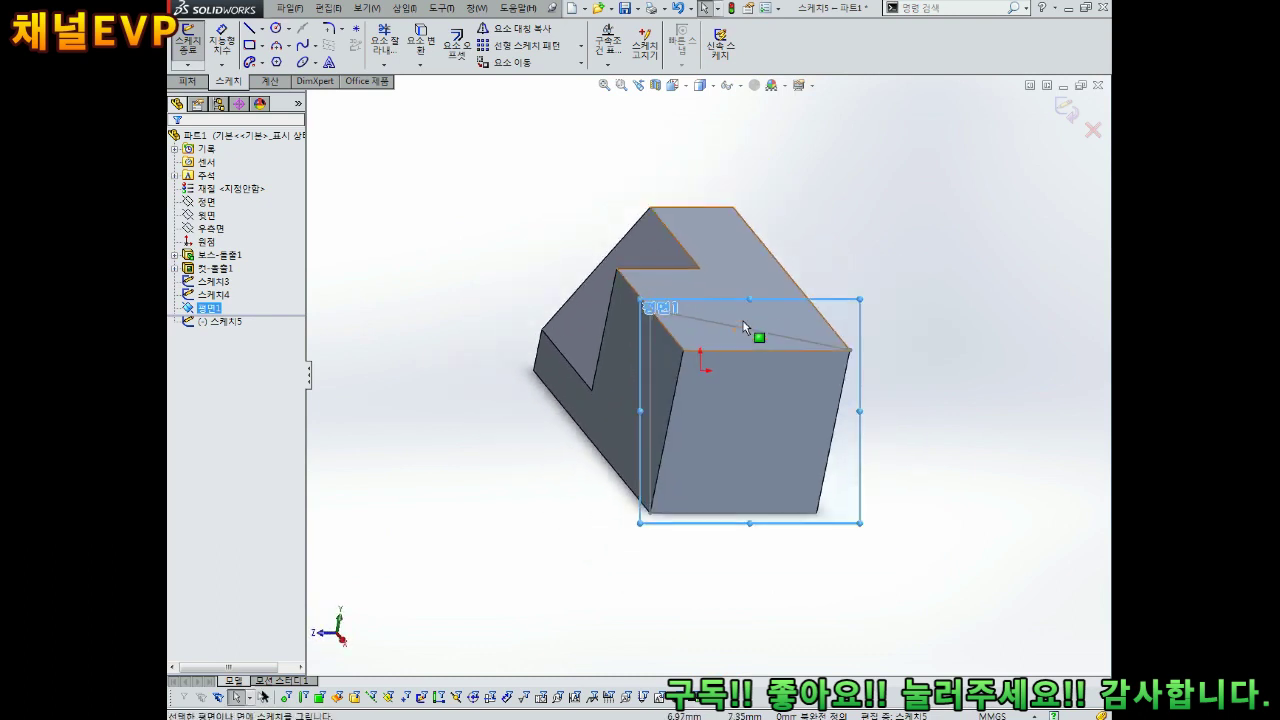
left_click(262, 46)
left_click(514, 182)
left_click(966, 574)
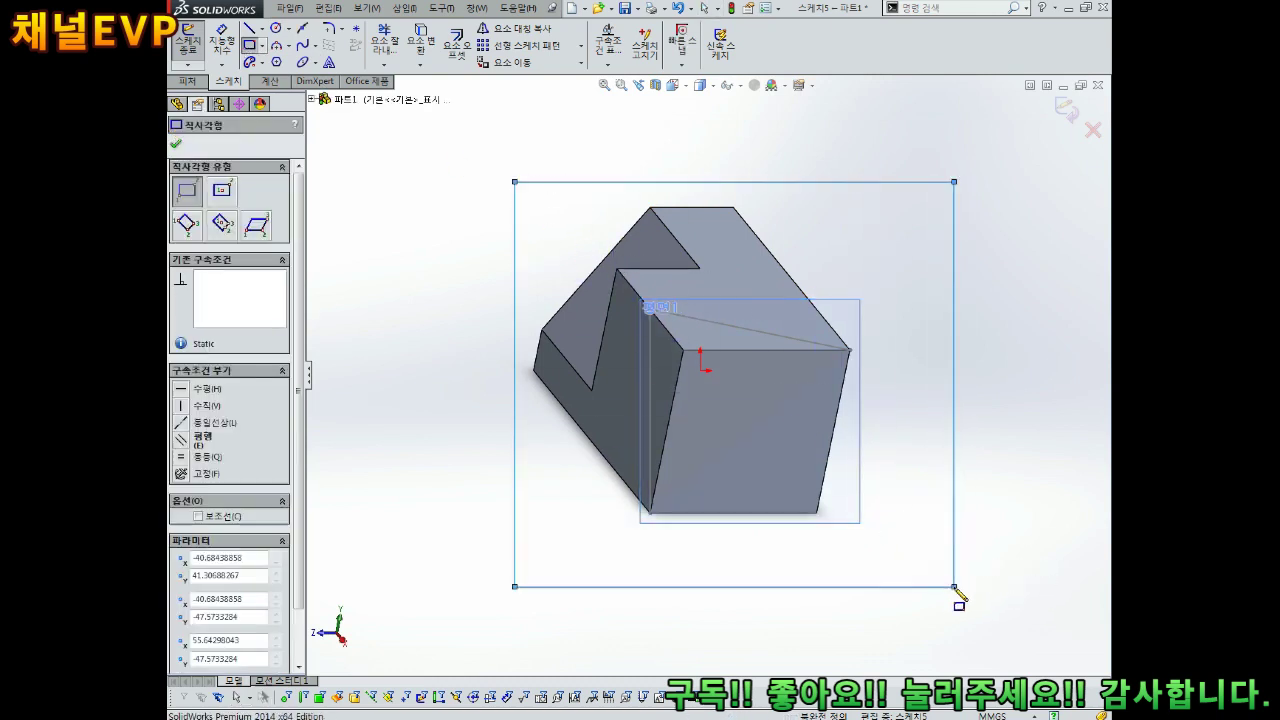
mouse_move(940, 486)
middle_mouse_down()
mouse_move(863, 406)
mouse_move(803, 403)
mouse_move(783, 380)
mouse_move(969, 357)
mouse_move(997, 386)
mouse_move(1016, 365)
middle_mouse_up()
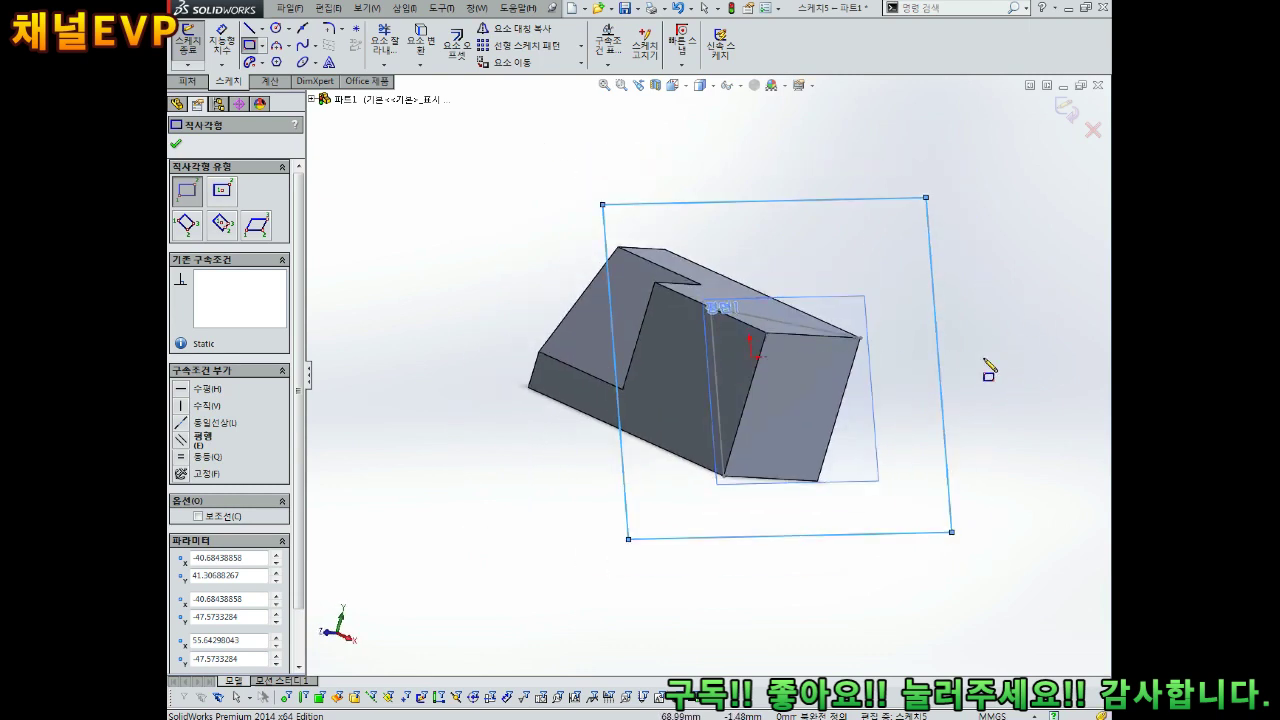
left_click(1068, 110)
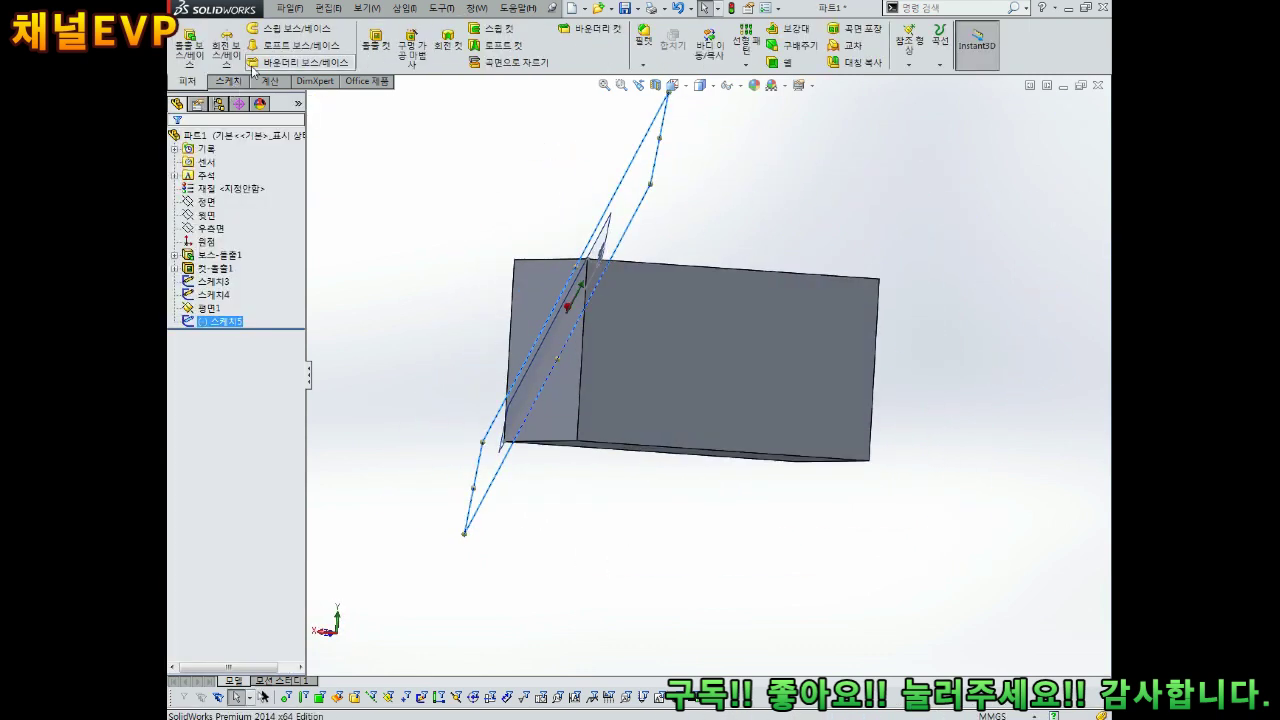
Extrude-cut the rectangle through all, with the direction reversed toward the block's outer corner, to remove that corner.
left_click(377, 45)
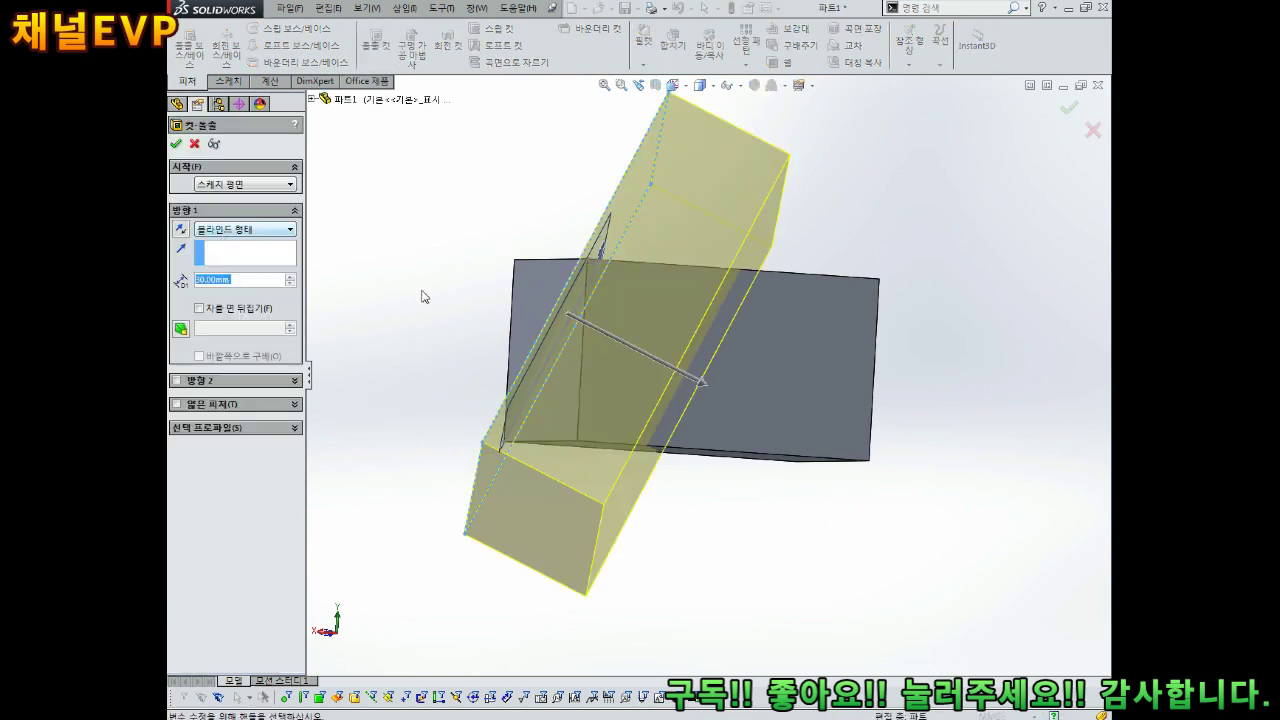
left_click(181, 232)
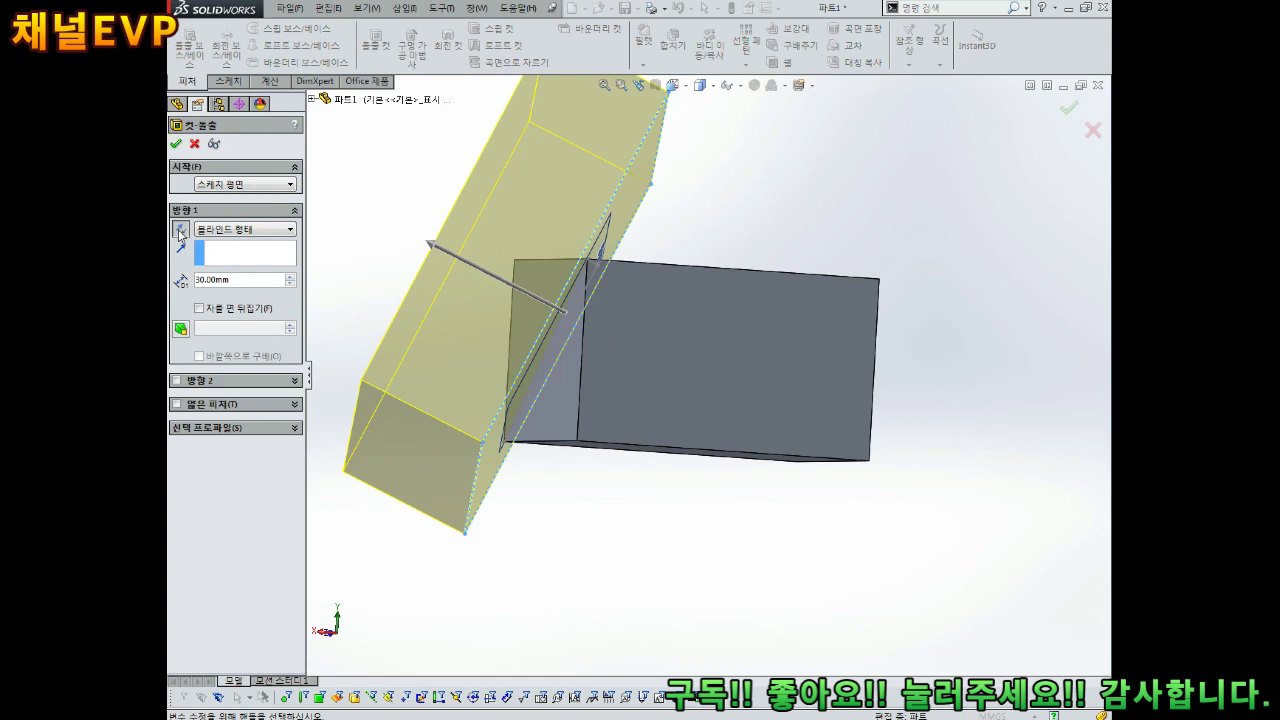
left_click(181, 232)
left_click(181, 232)
left_click(181, 232)
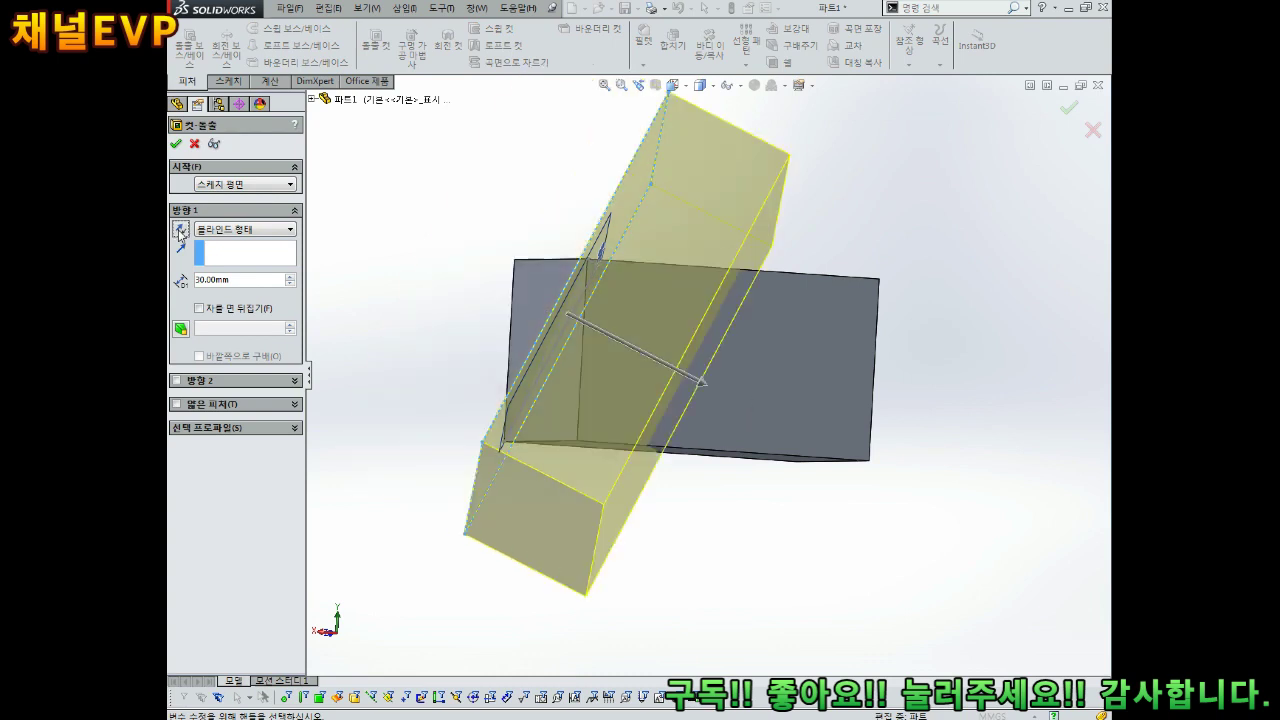
left_click(181, 232)
middle_click_drag(409, 258, 565, 310)
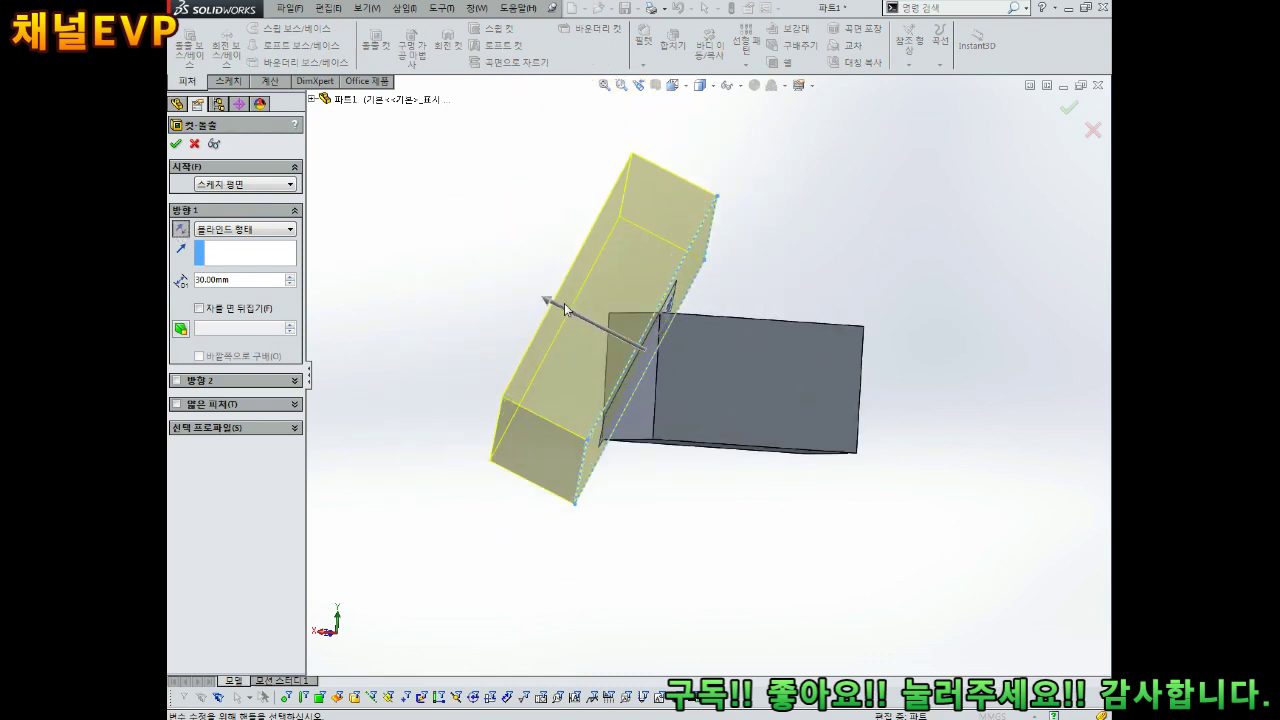
left_click(229, 233)
left_click(224, 257)
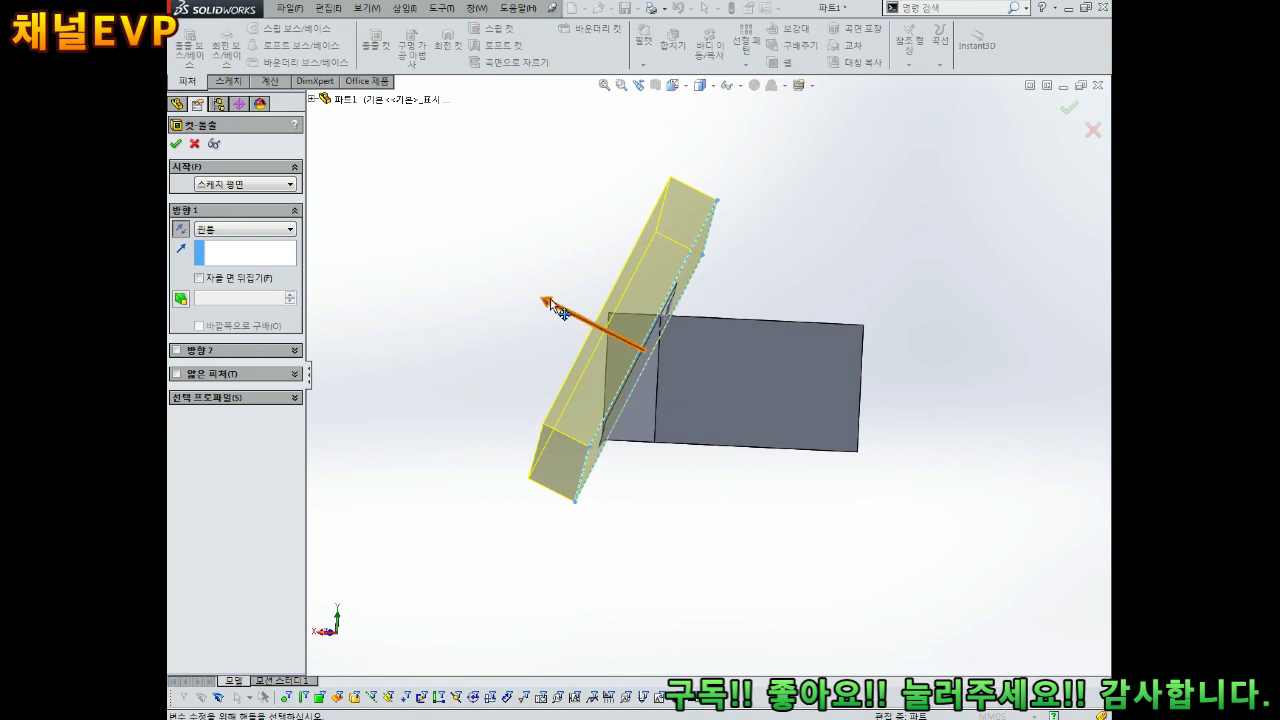
scroll(607, 340, "down", 2)
left_click(178, 146)
Hide the angled reference plane used for the corner cut.
middle_click_drag(549, 286, 702, 410)
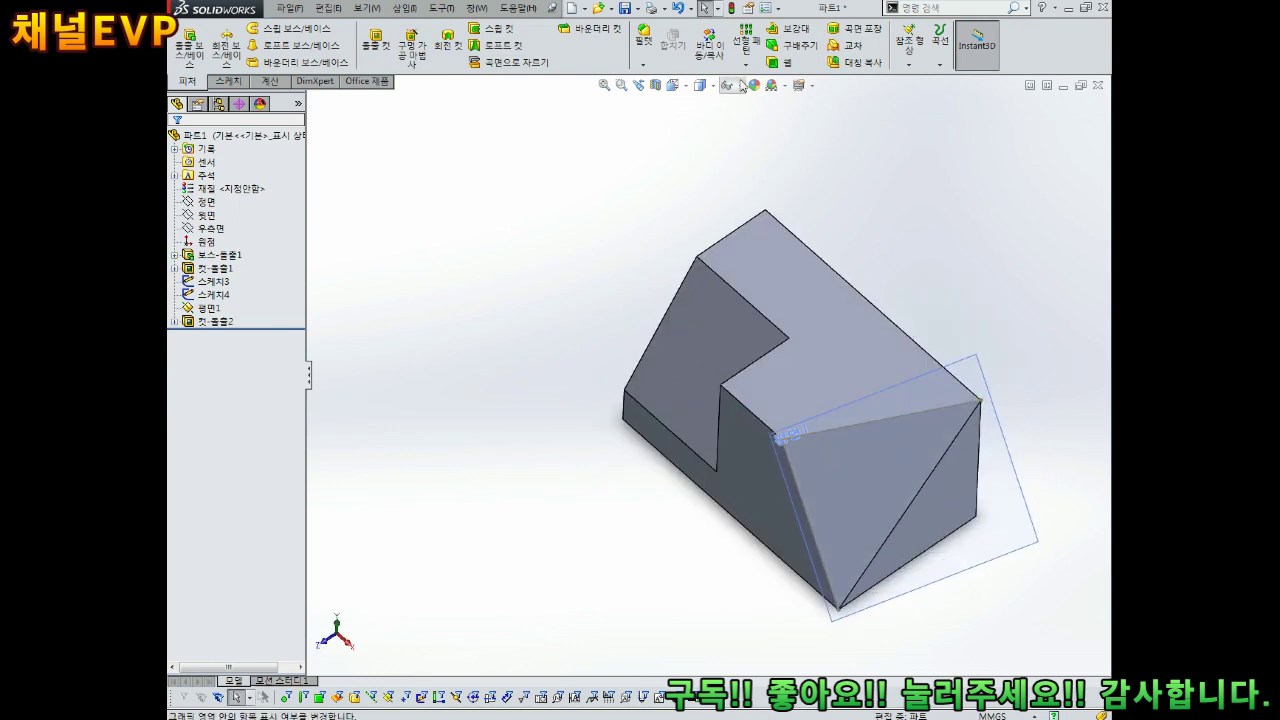
left_click(675, 86)
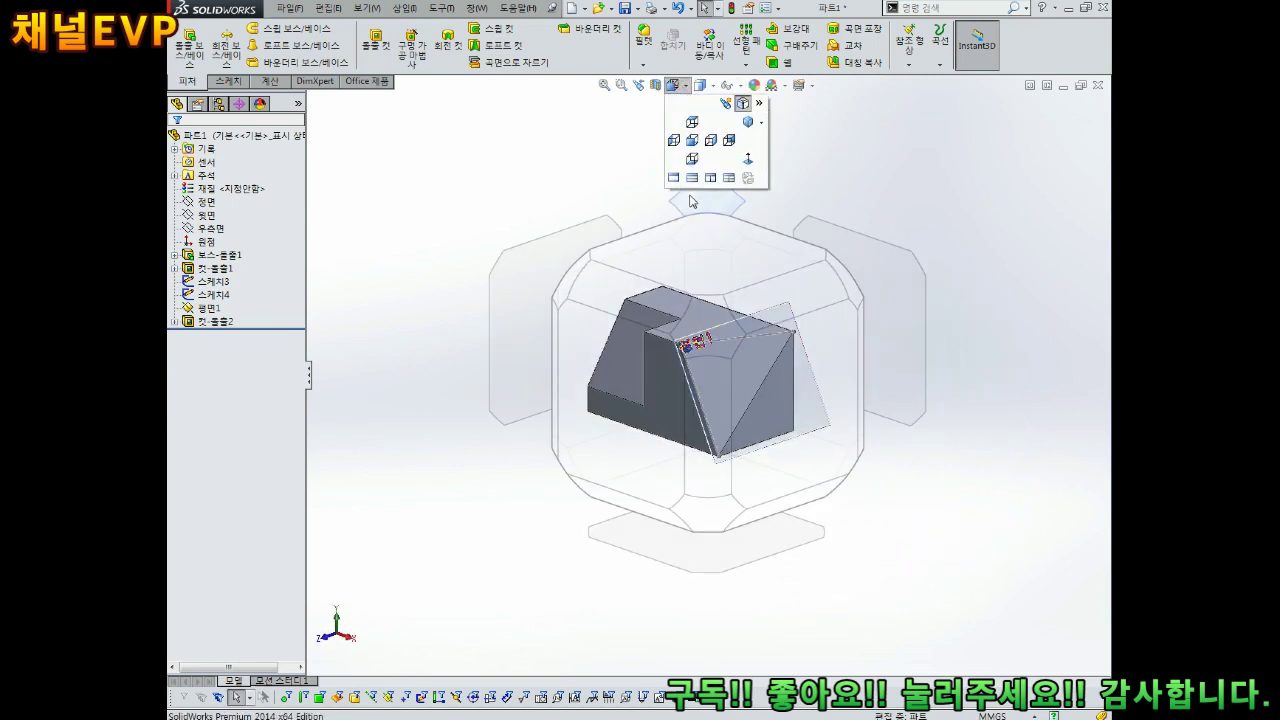
left_click(747, 122)
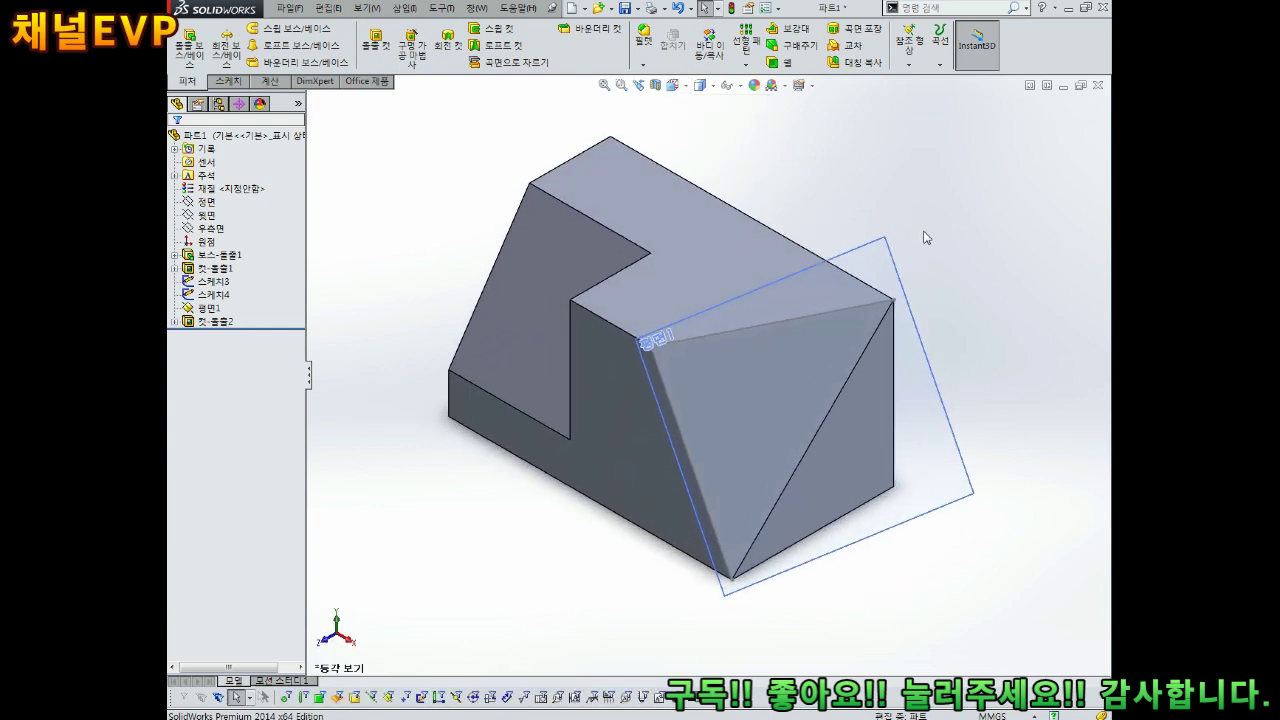
left_click(224, 283)
left_click(213, 295, "ctrl")
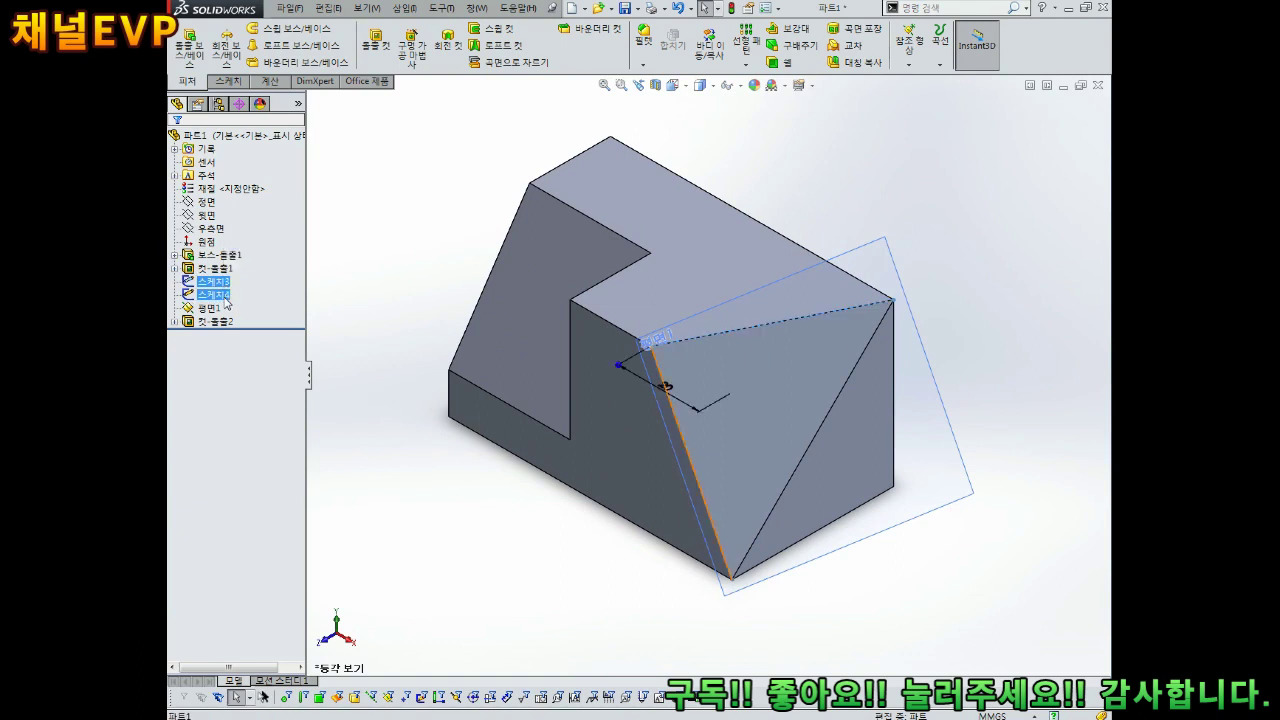
left_click(210, 309, "ctrl")
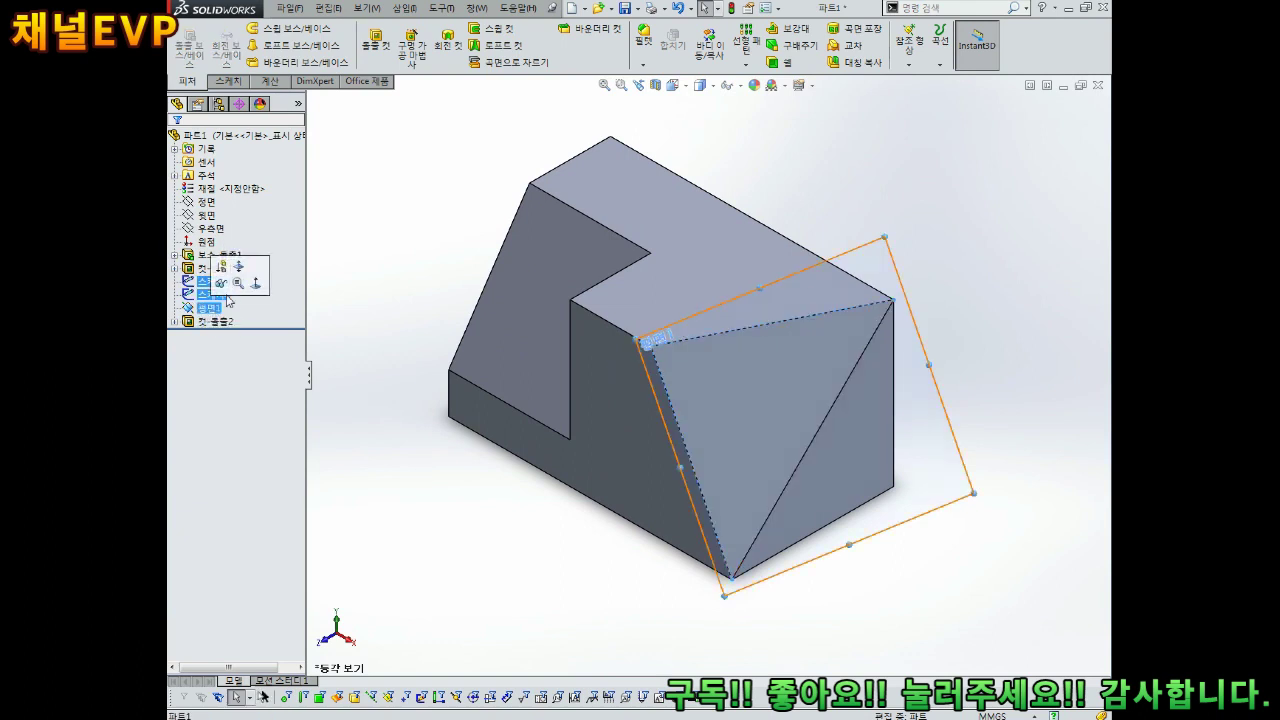
left_click(222, 284)
Hide the two diagonal line sketches along the edges of the corner cut.
key("ctrl+1")
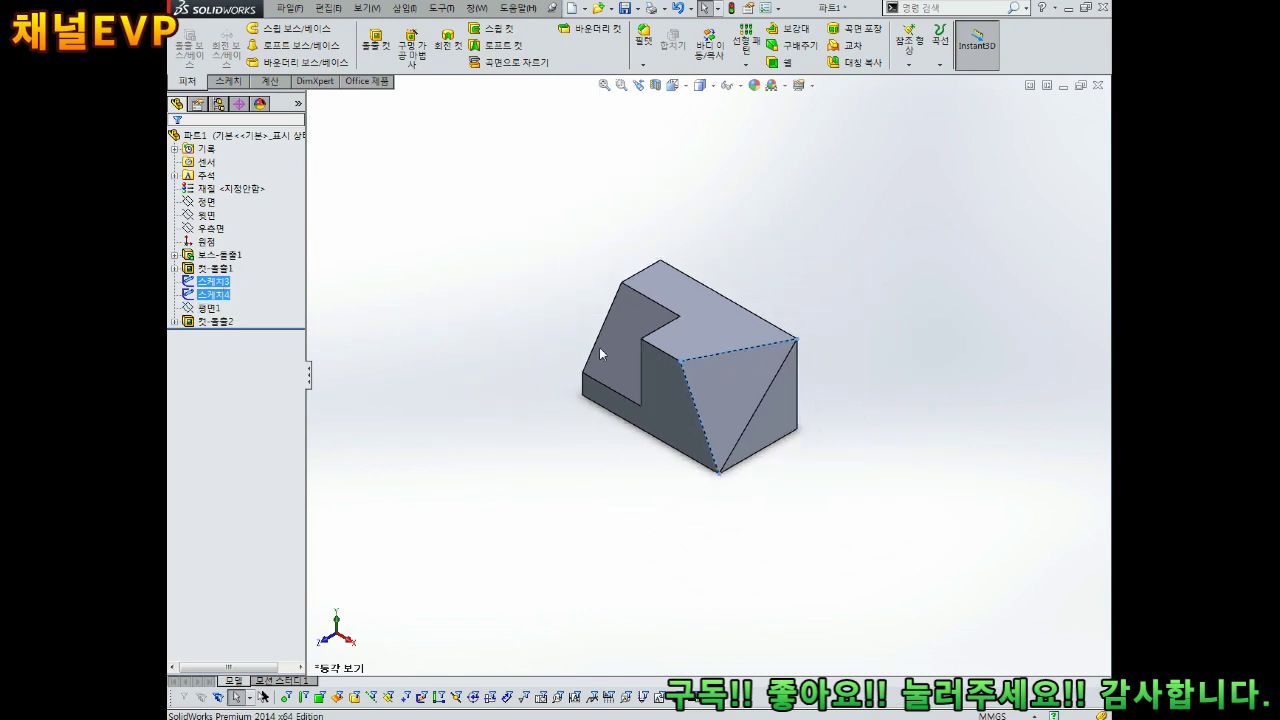
key("ctrl+7")
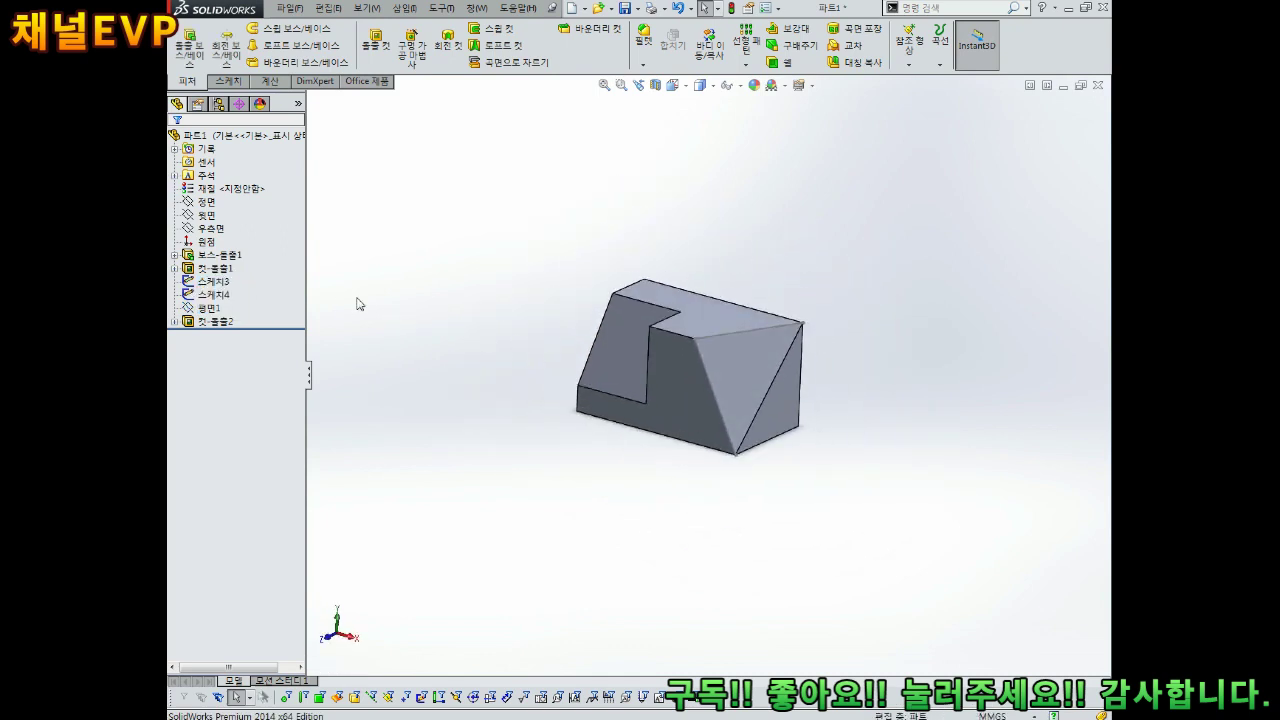
left_click(215, 283, "ctrl")
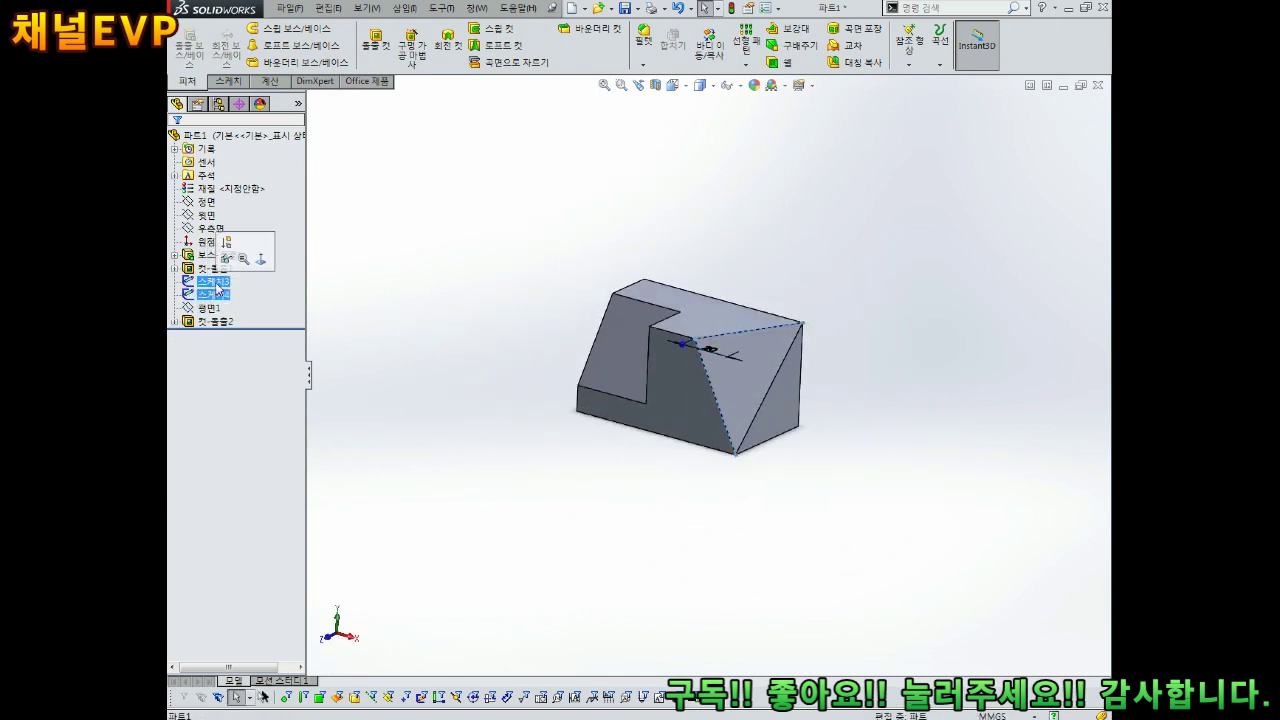
scroll(660, 310, "down", 5)
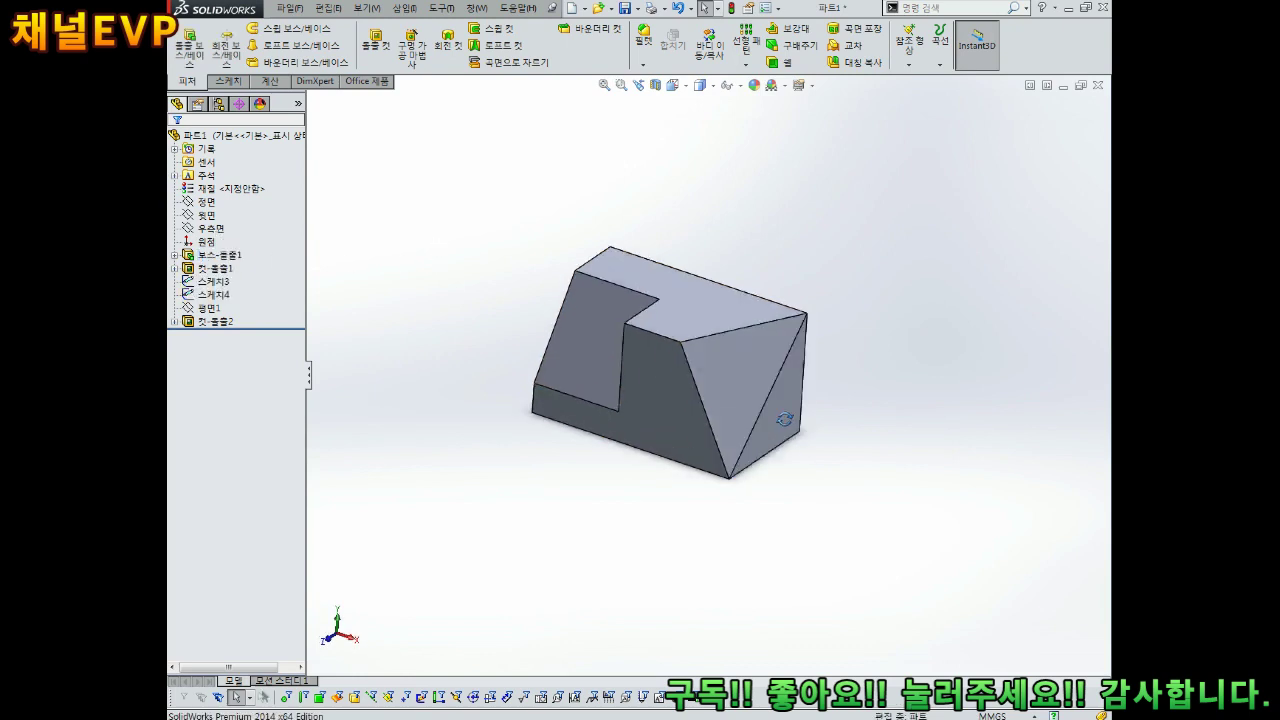
scroll(660, 310, "up", 4)
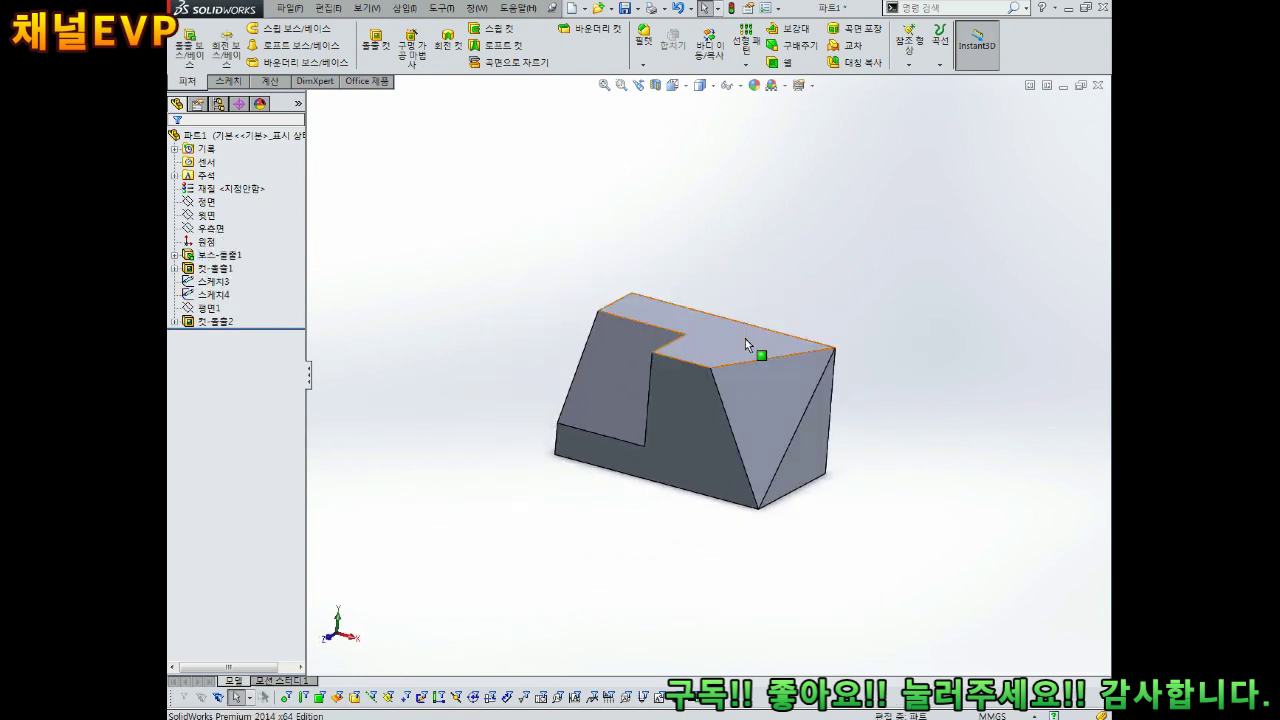
mouse_move(755, 355)
middle_mouse_down()
mouse_move(750, 322)
mouse_move(809, 374)
mouse_move(809, 303)
mouse_move(572, 403)
mouse_move(826, 334)
mouse_move(614, 363)
mouse_move(665, 434)
mouse_move(751, 323)
mouse_move(700, 371)
mouse_move(778, 327)
mouse_move(760, 335)
middle_mouse_up()
scroll(665, 434, "down", 4)
scroll(705, 390, "up", 3)
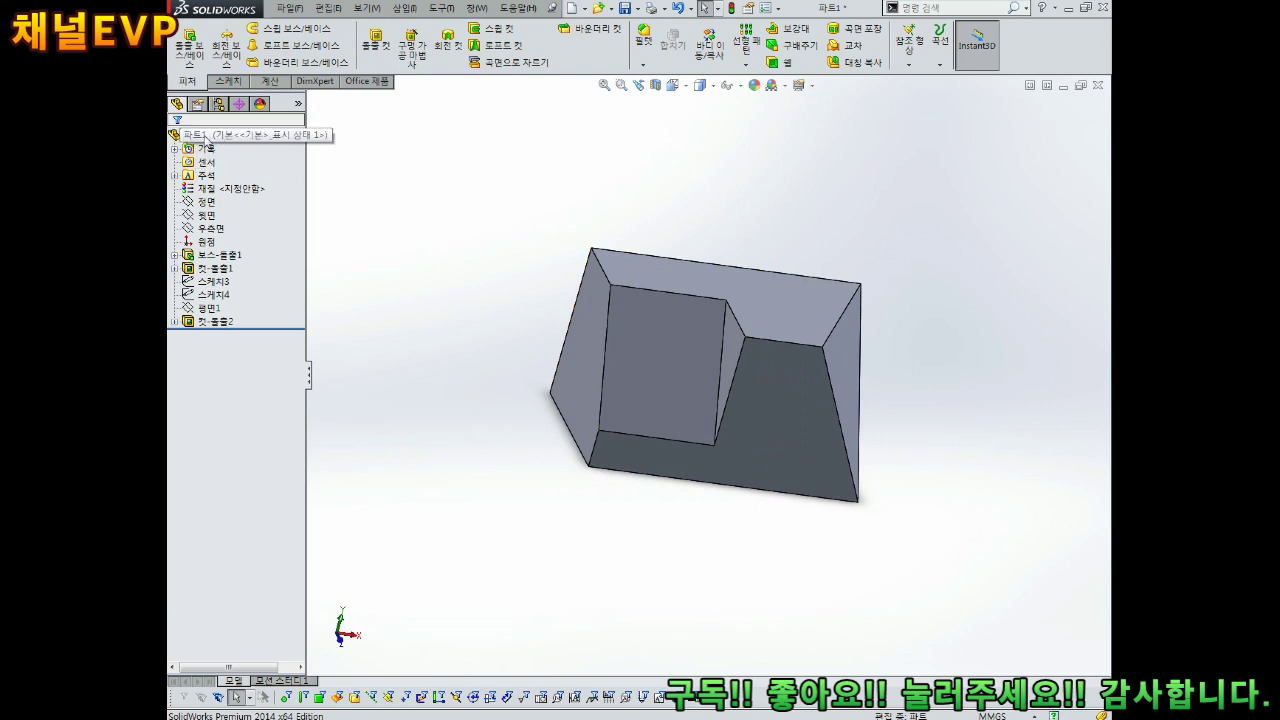
Apply a light green appearance (RGB 128, 255, 128) to the whole part.
left_click(200, 139)
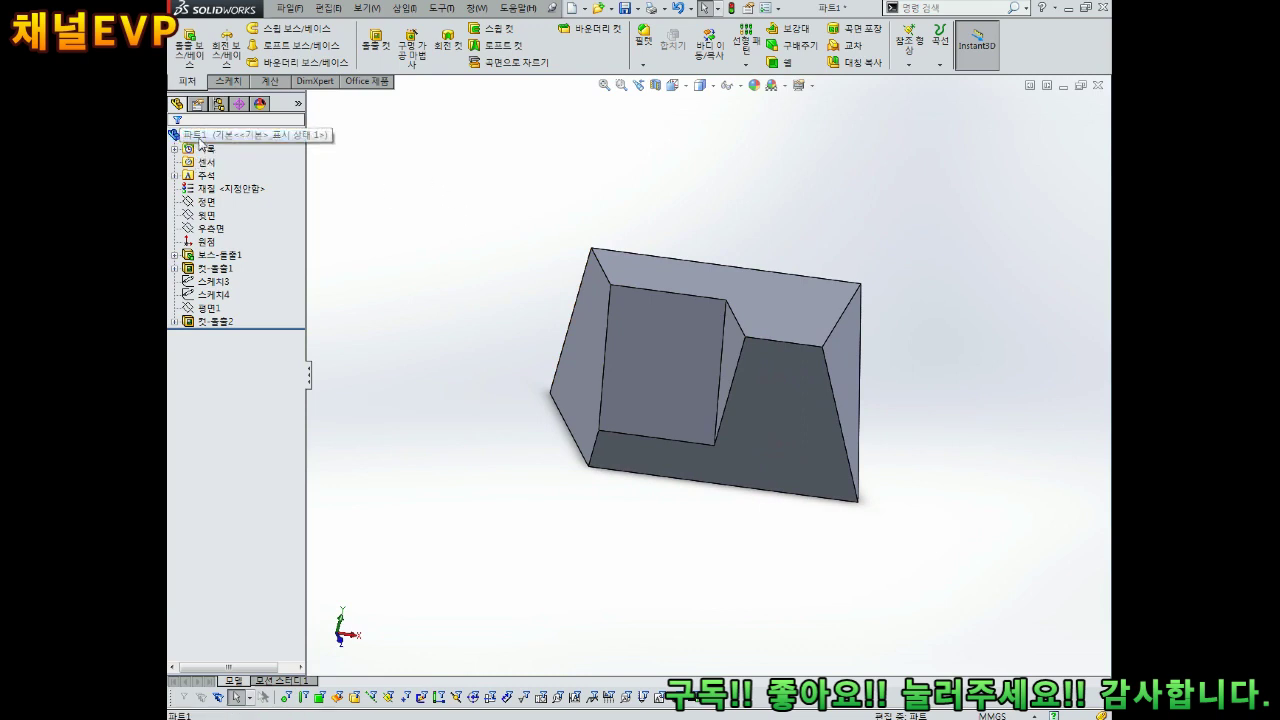
right_click(200, 140)
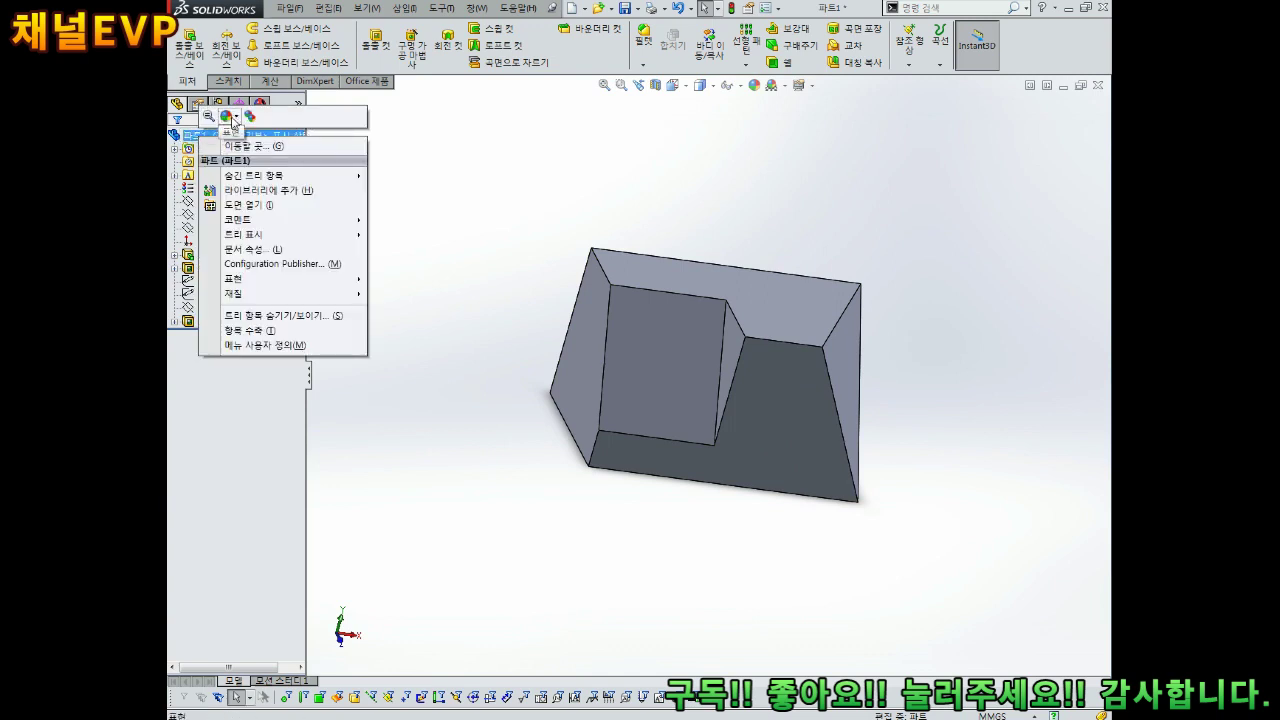
left_click(239, 121)
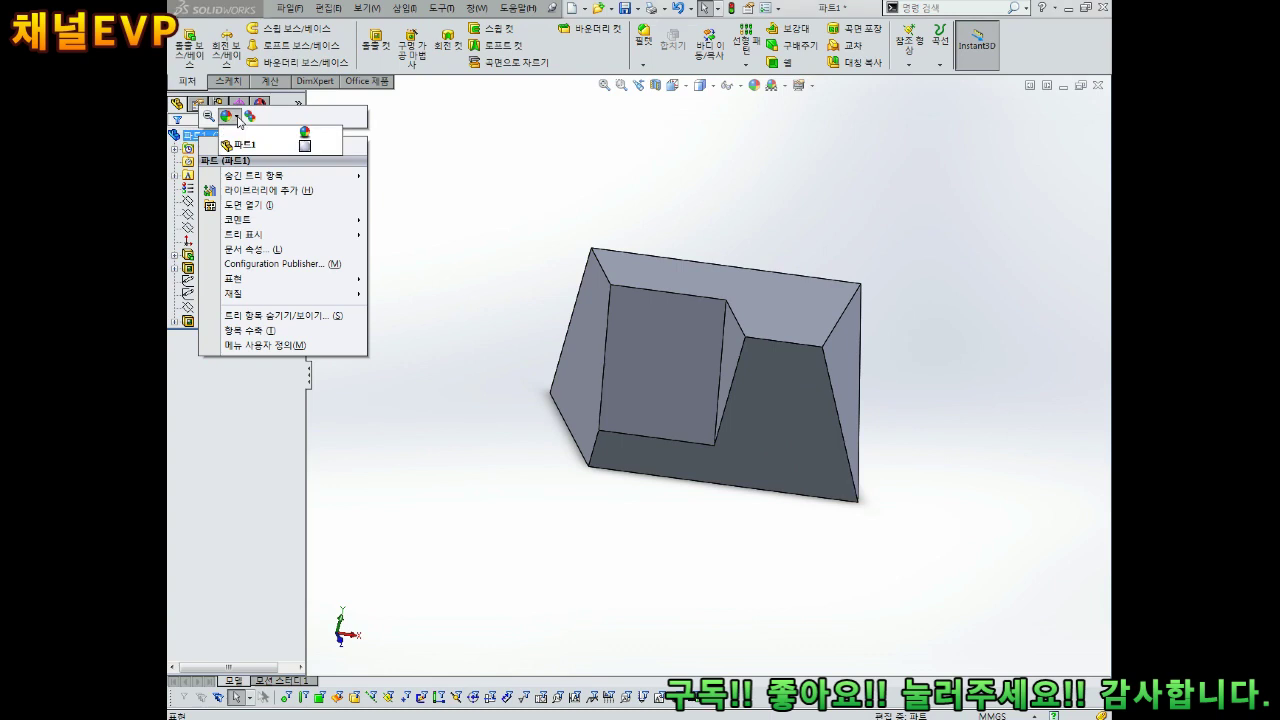
left_click(242, 147)
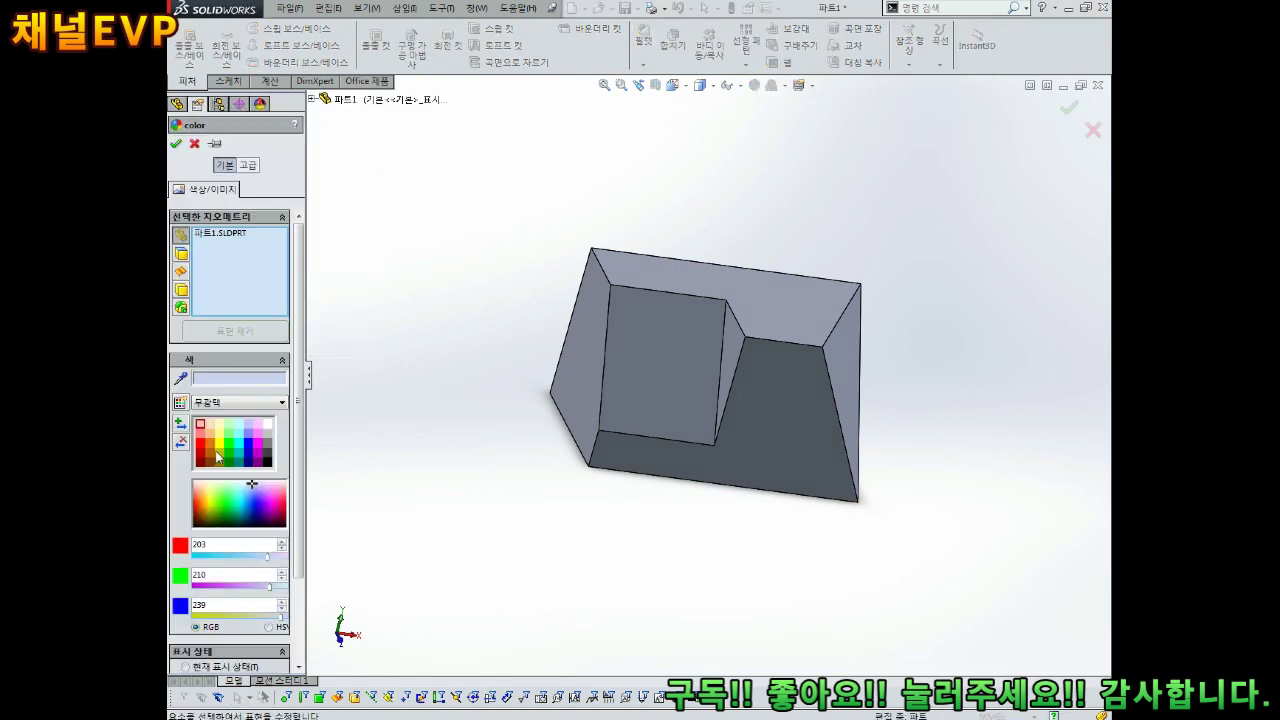
left_click(210, 438)
left_click(229, 443)
left_click(229, 433)
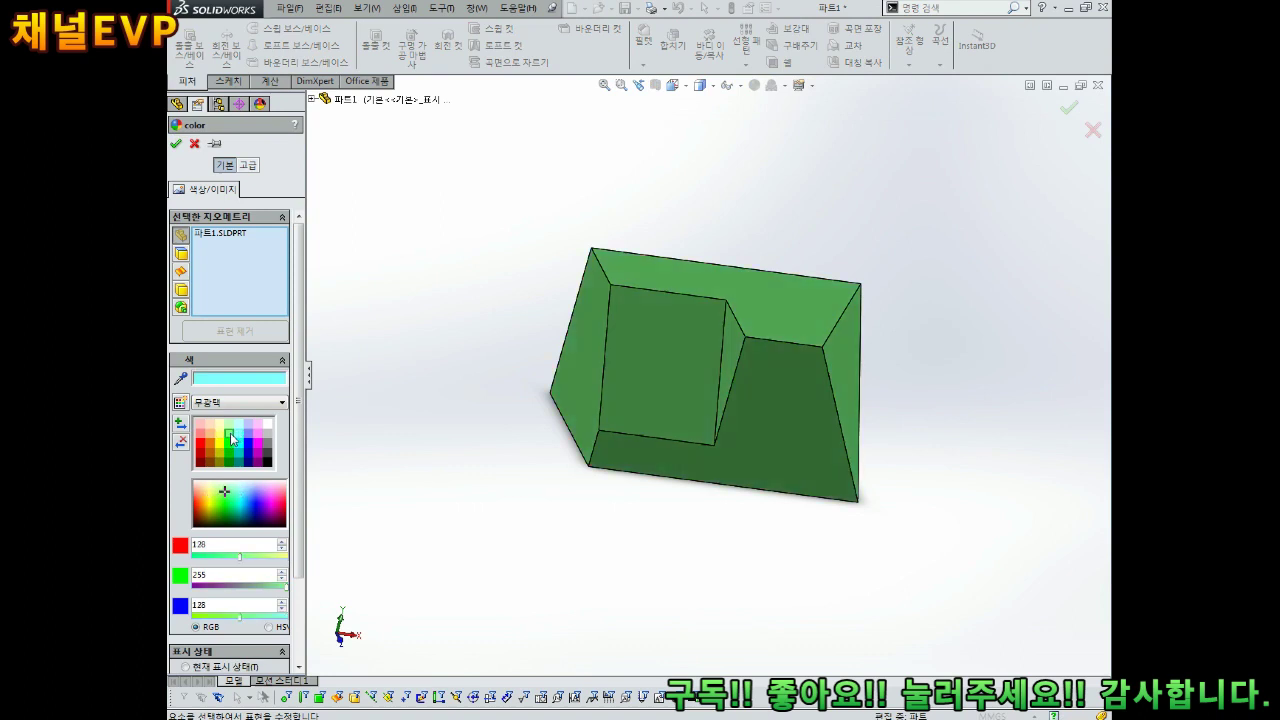
left_click(177, 144)
Save the part under the file name 1 in the 2020-01-11 folder inside 솔리드웍스.
middle_click_drag(486, 277, 712, 414)
scroll(751, 368, "down", 2)
middle_click_drag(752, 368, 788, 334)
key("ctrl+s")
left_click(609, 352)
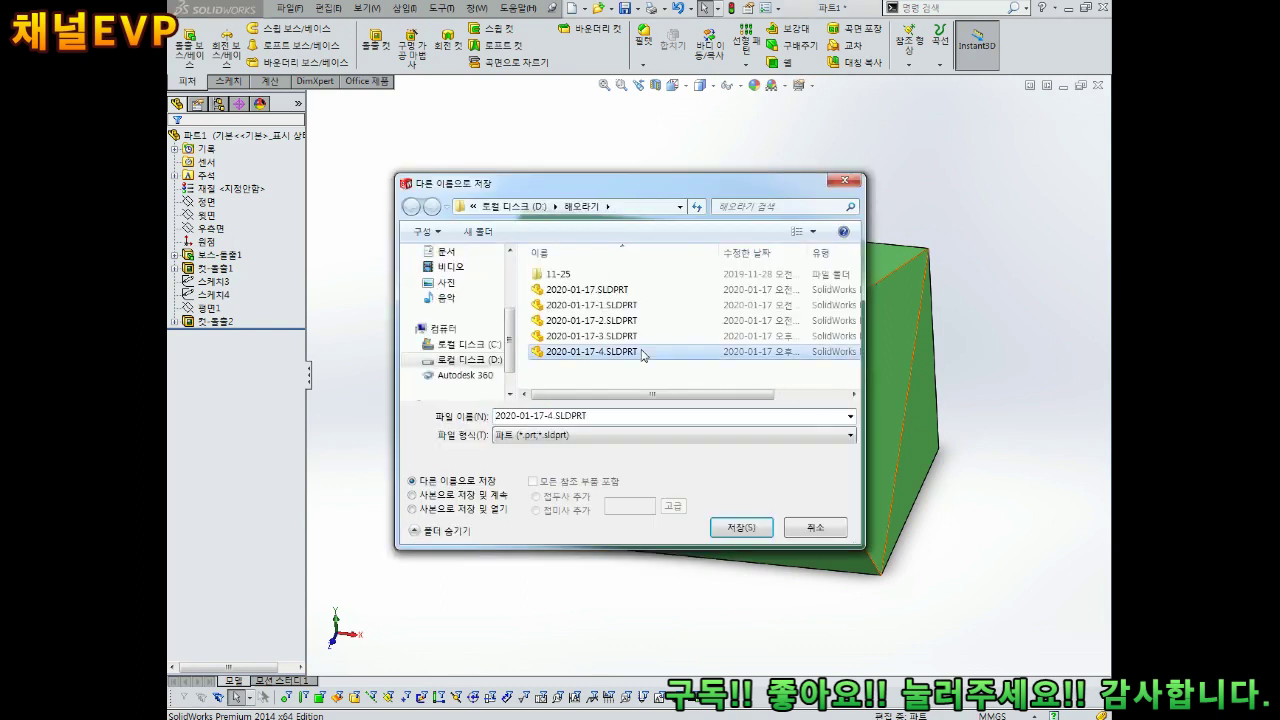
key("BackSpace")
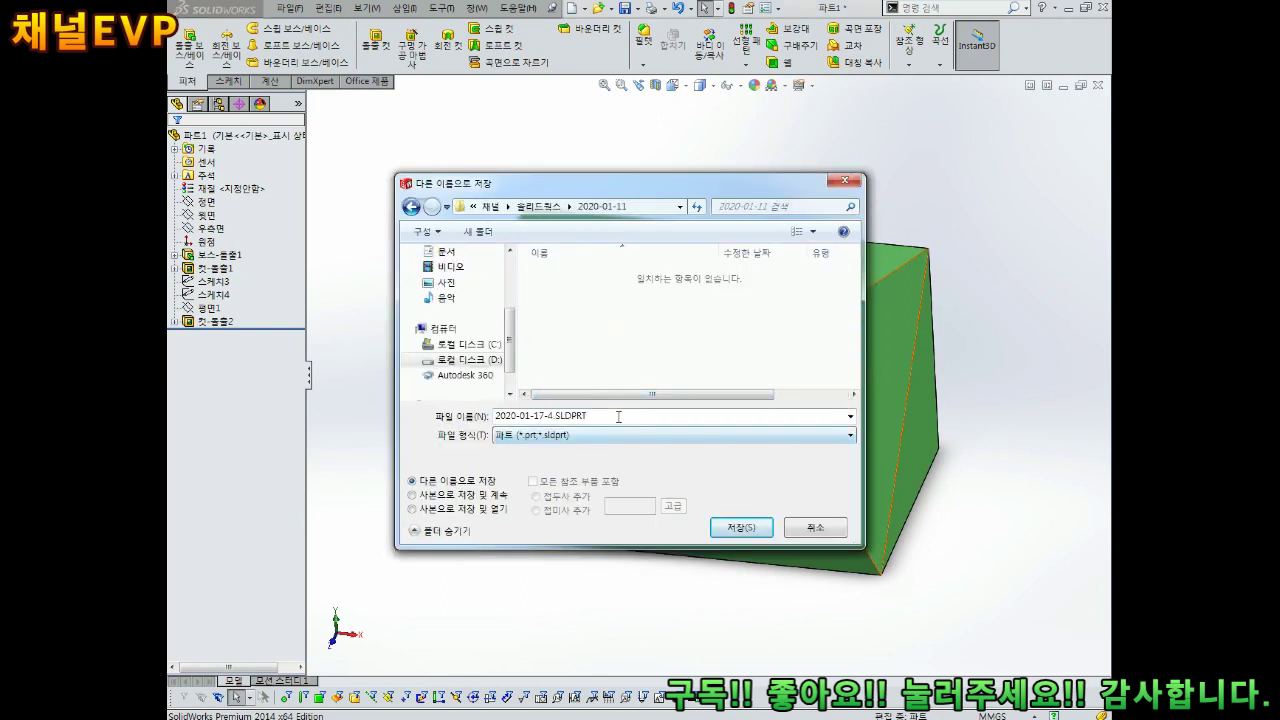
left_click_drag(620, 417, 339, 421)
type("1")
key("Return")
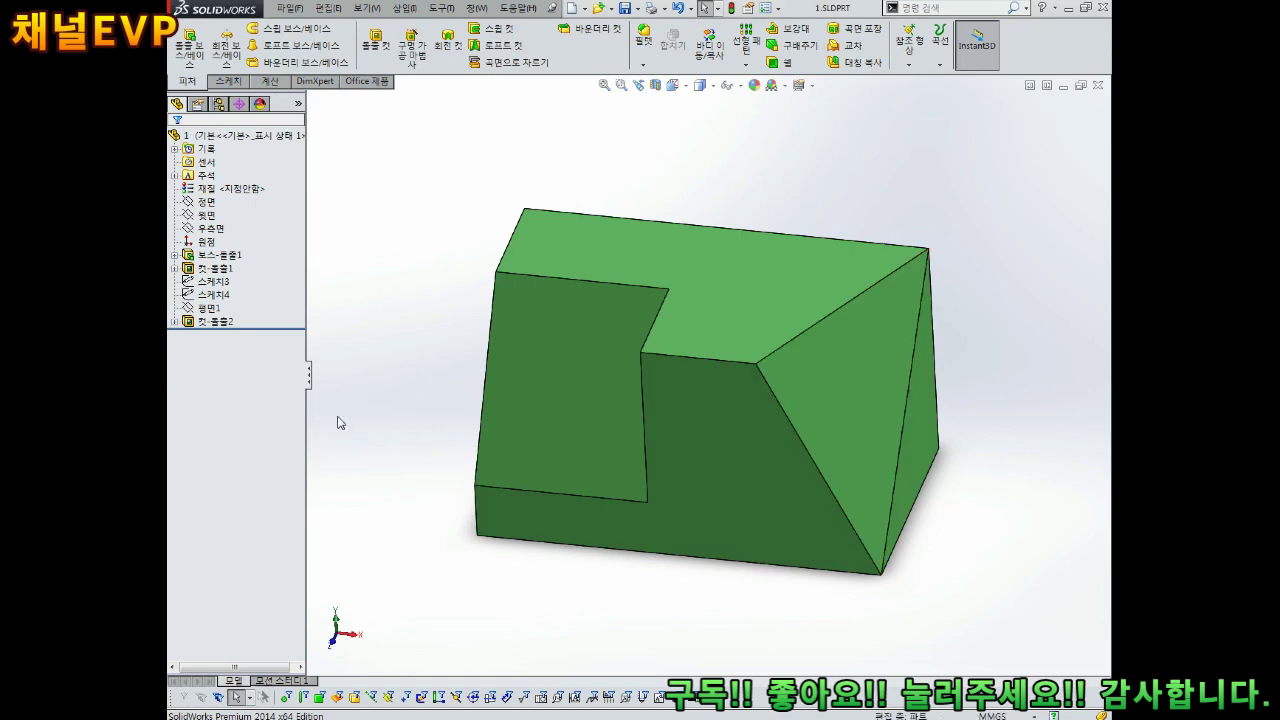
middle_click_drag(840, 417, 831, 303)
scroll(645, 481, "up", 1)
scroll(632, 488, "down", 2)
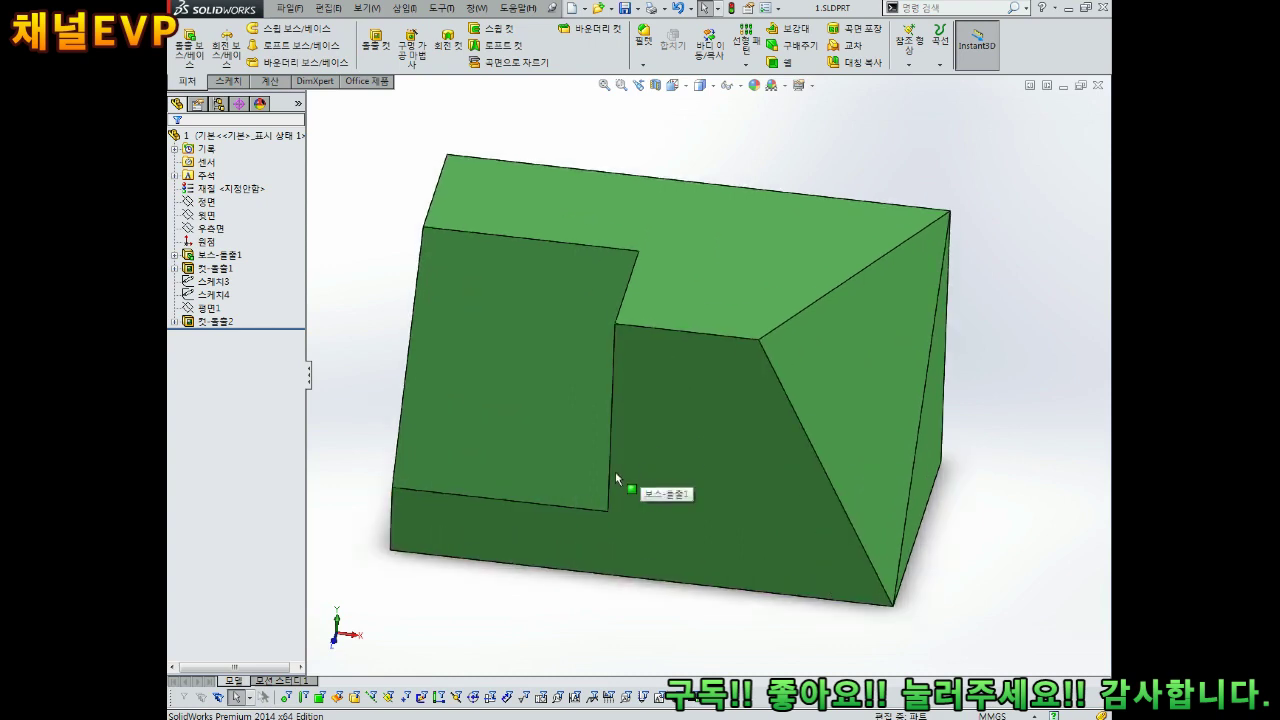
Create a new part document.
left_click(291, 10)
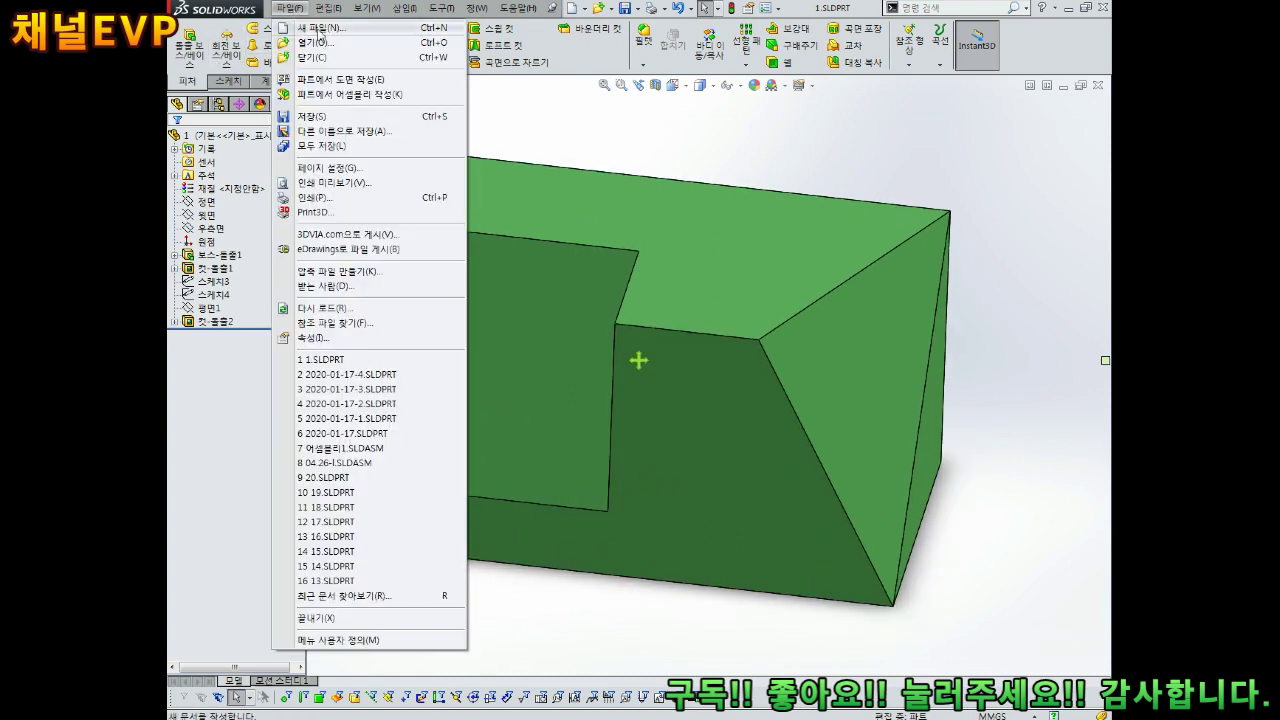
left_click(328, 32)
left_click(694, 419)
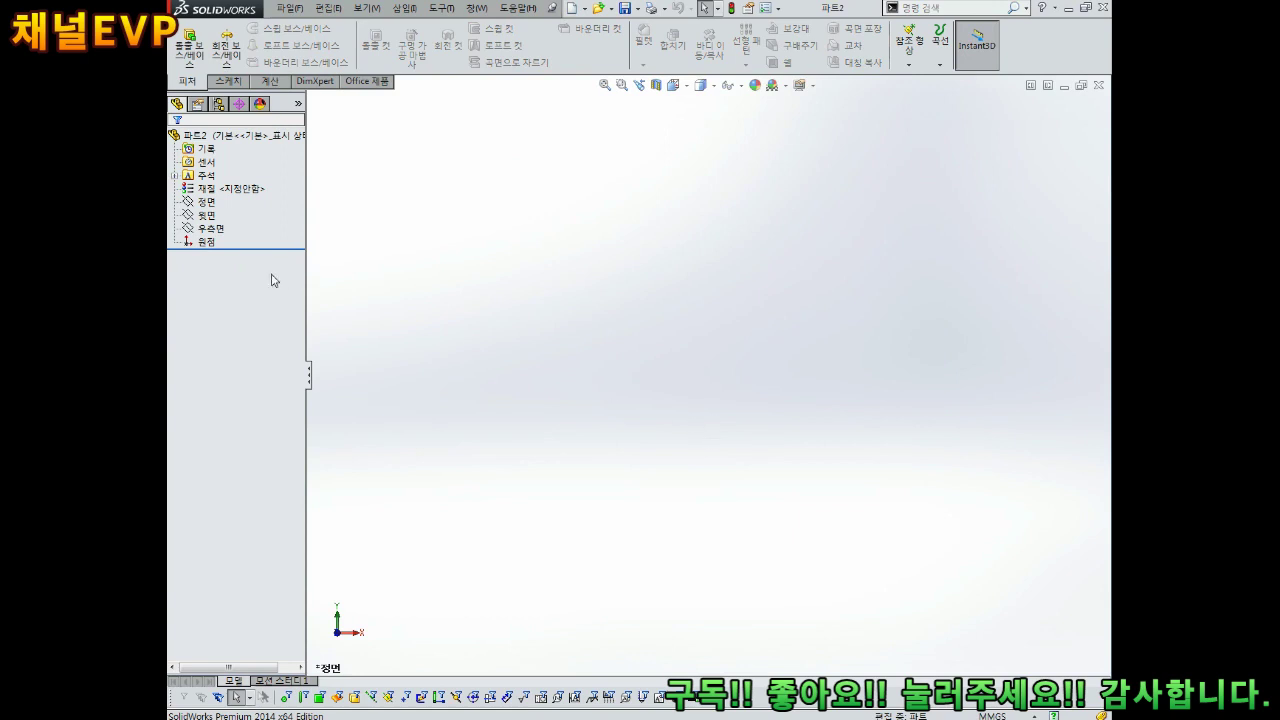
Sketch a corner rectangle about 100 by 69 mm on the Top plane (윗면), starting at the origin.
left_click(208, 214)
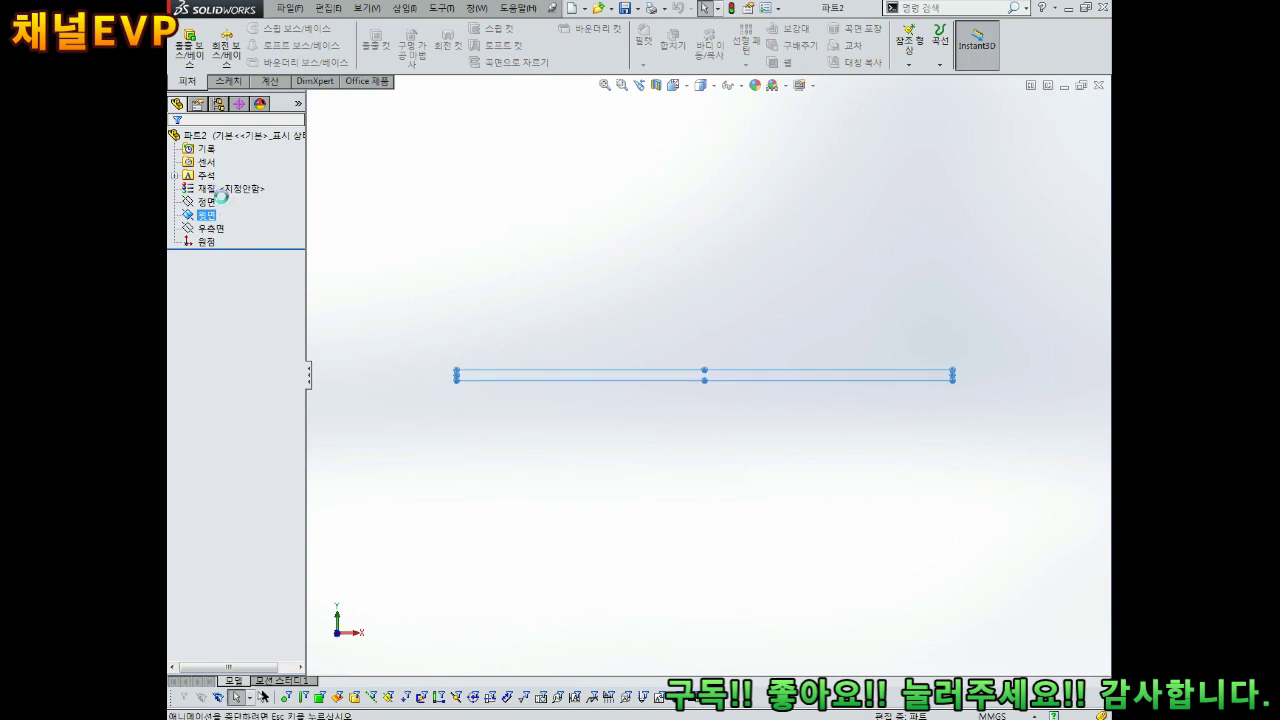
left_click(219, 195)
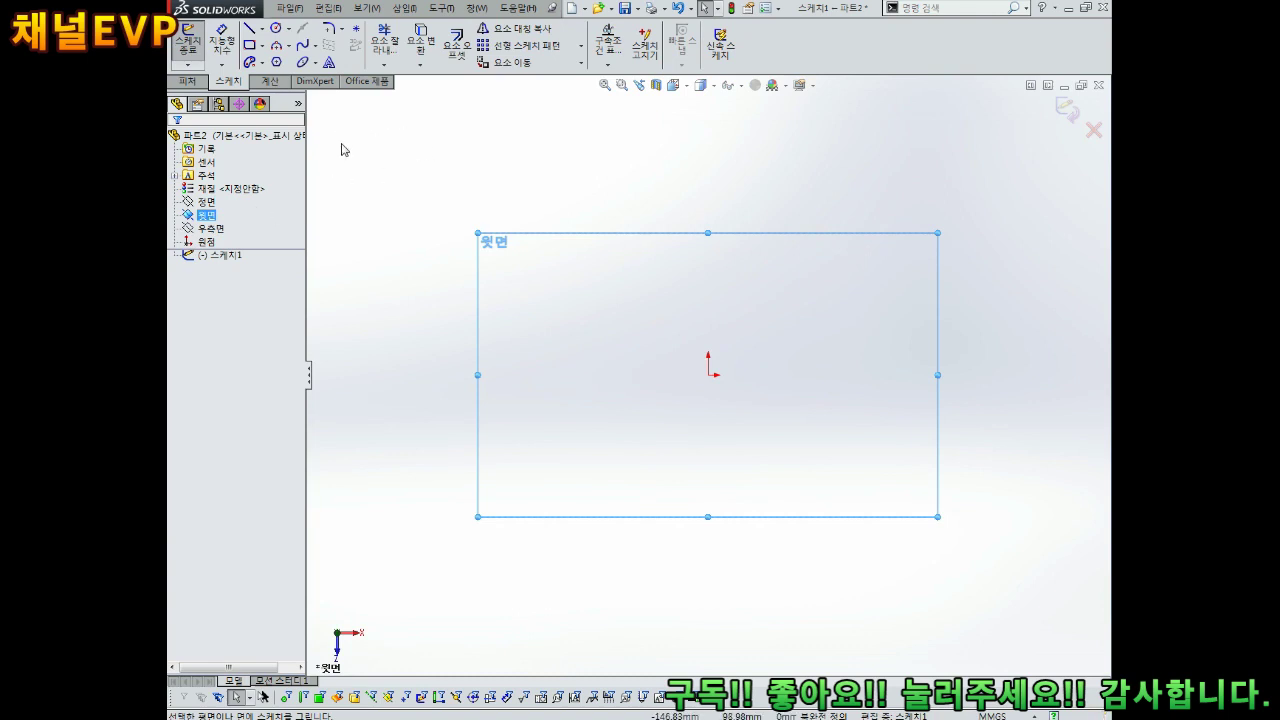
left_click(248, 28)
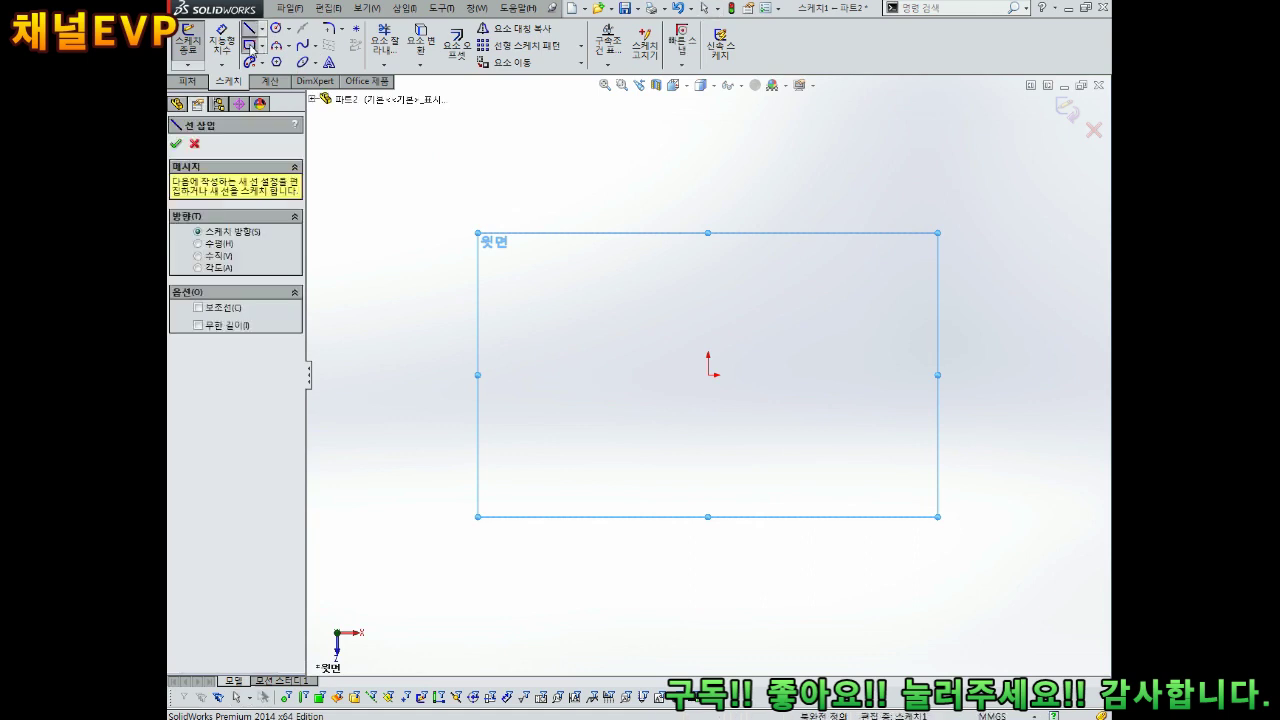
left_click(248, 45)
left_click(708, 375)
left_click(966, 197)
key("Escape")
left_click(712, 303)
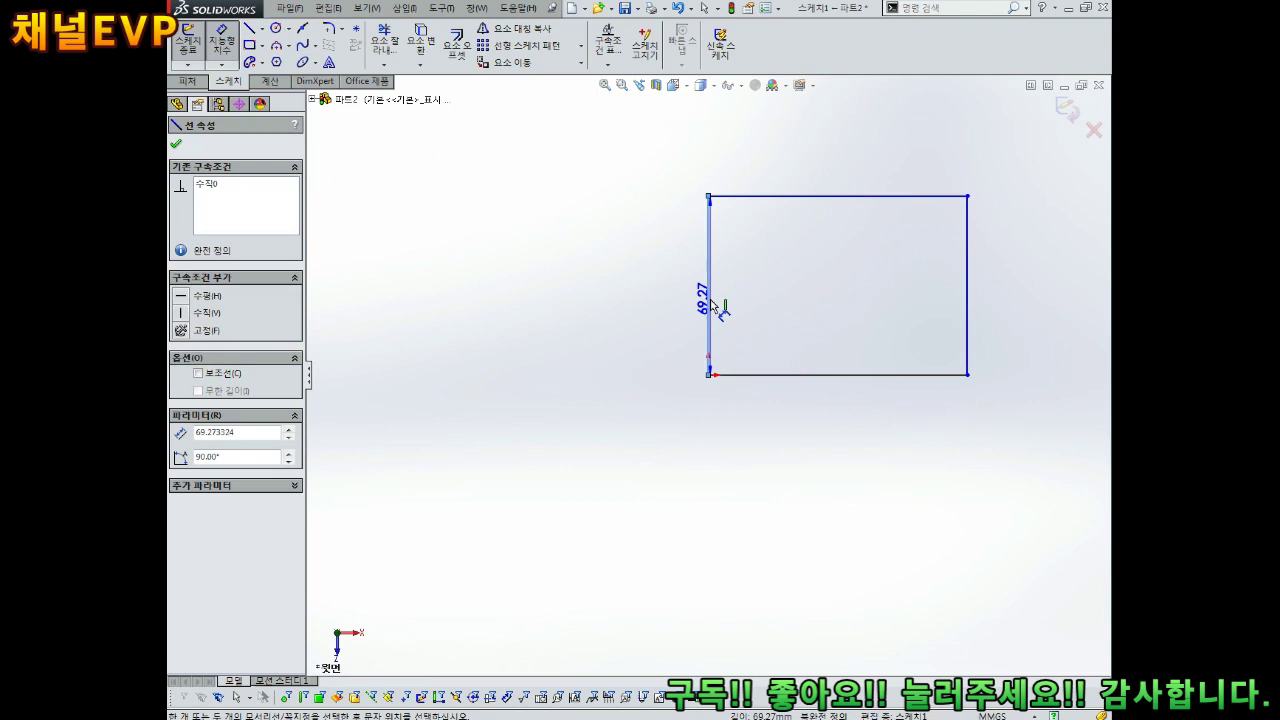
key("Escape")
key("Escape")
Dimension the rectangle to 70 mm wide and 40 mm high.
right_click_drag(771, 488, 769, 420)
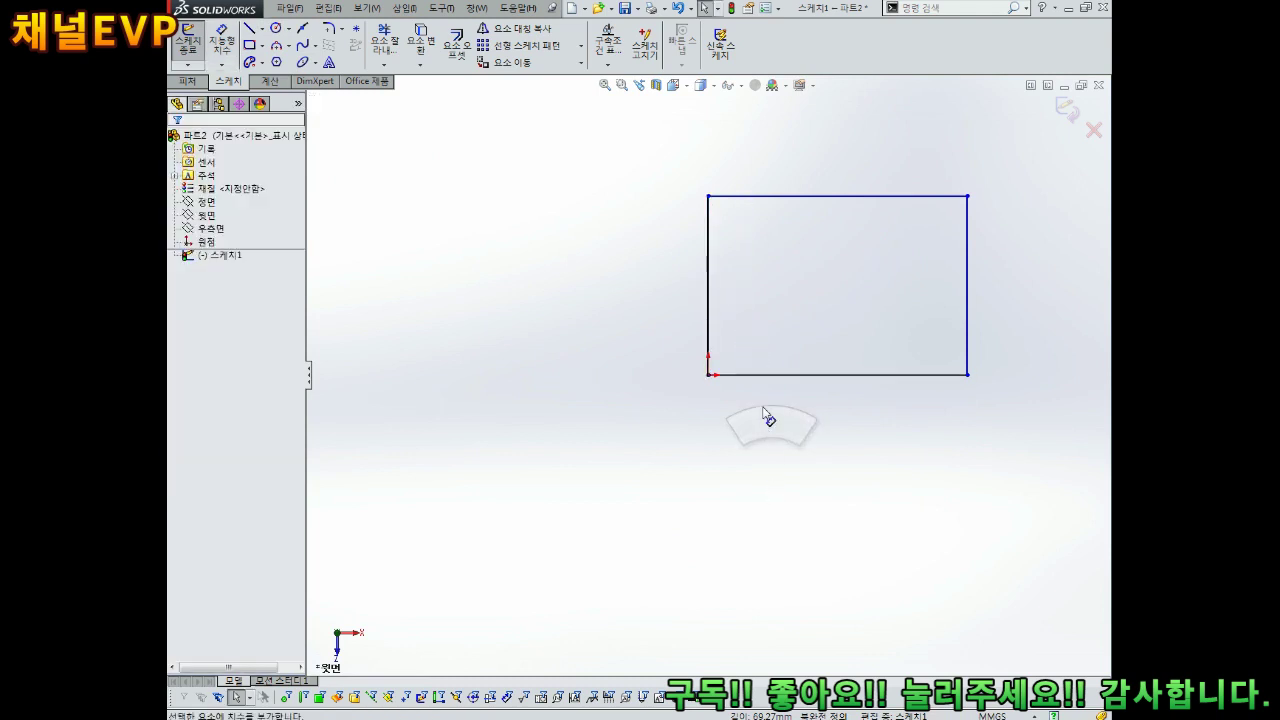
left_click(787, 376)
left_click(801, 417)
type("70")
key("Return")
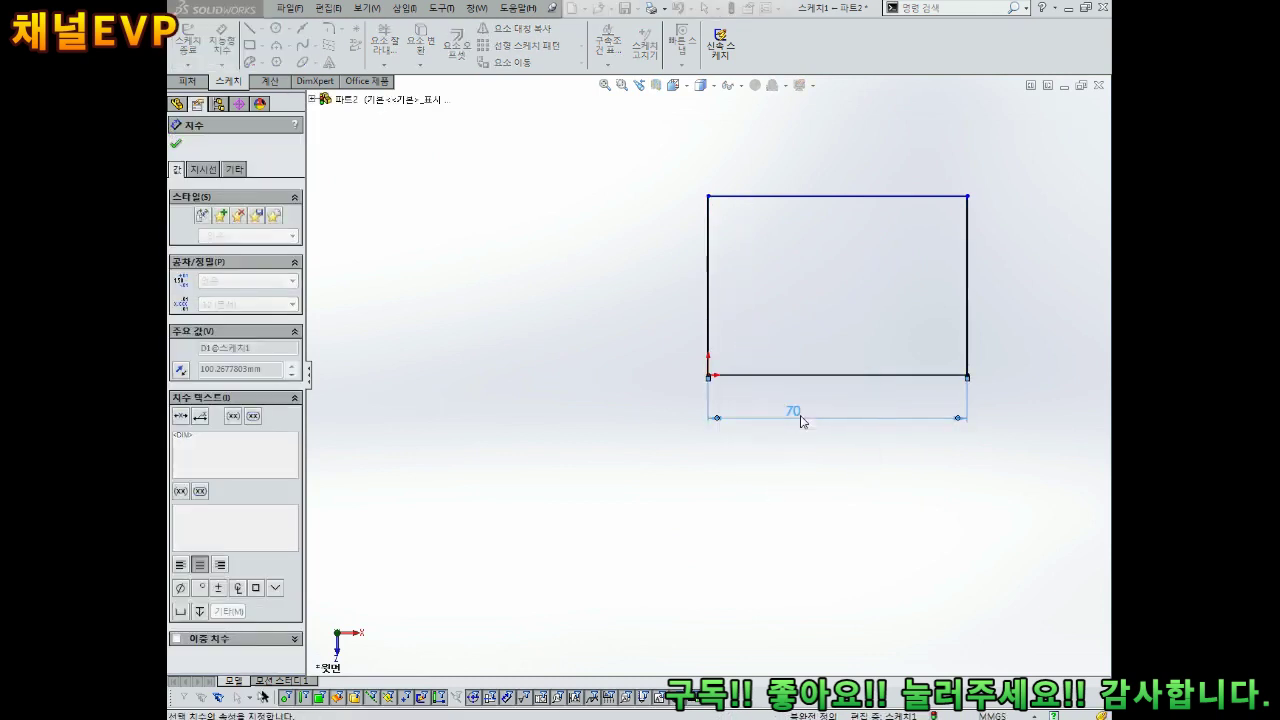
left_click(708, 296)
left_click(646, 306)
type("40")
key("Return")
Sketch a narrow upright rectangle about 10 mm wide, crossing the middle of the large rectangle's lower edge.
scroll(840, 370, "down", 3)
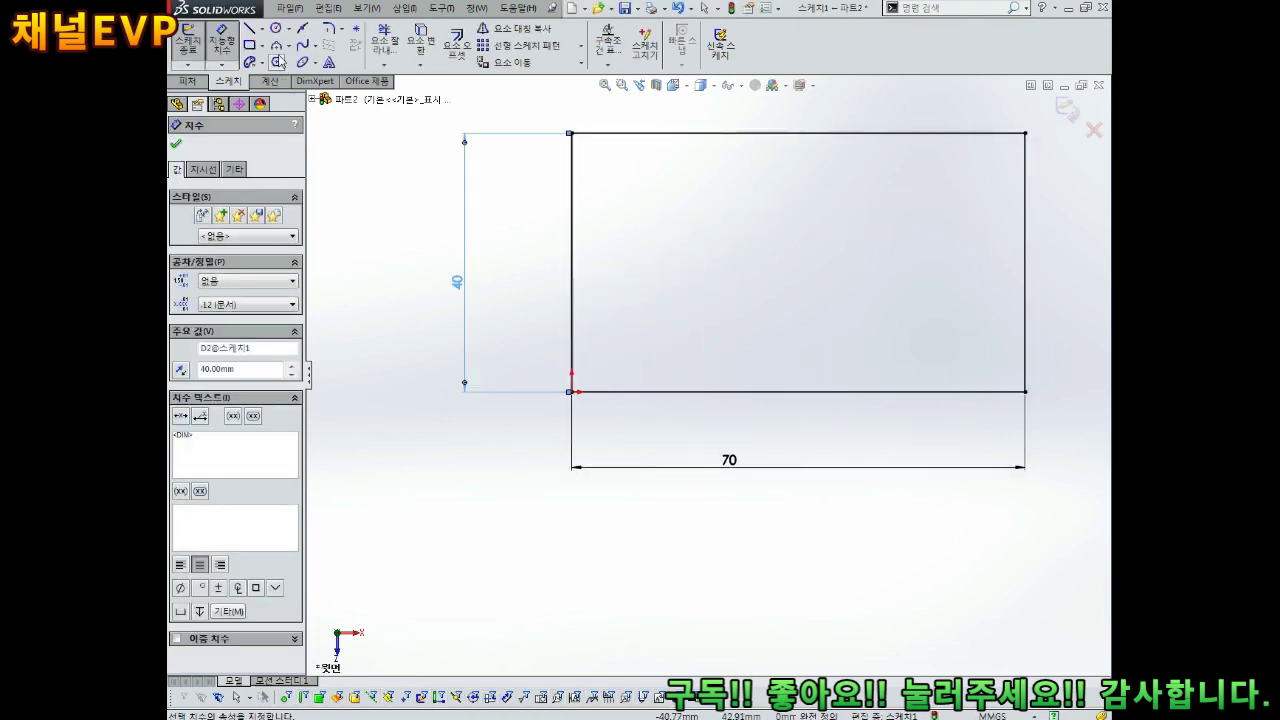
left_click(249, 45)
left_click_drag(760, 258, 827, 441)
key("Escape")
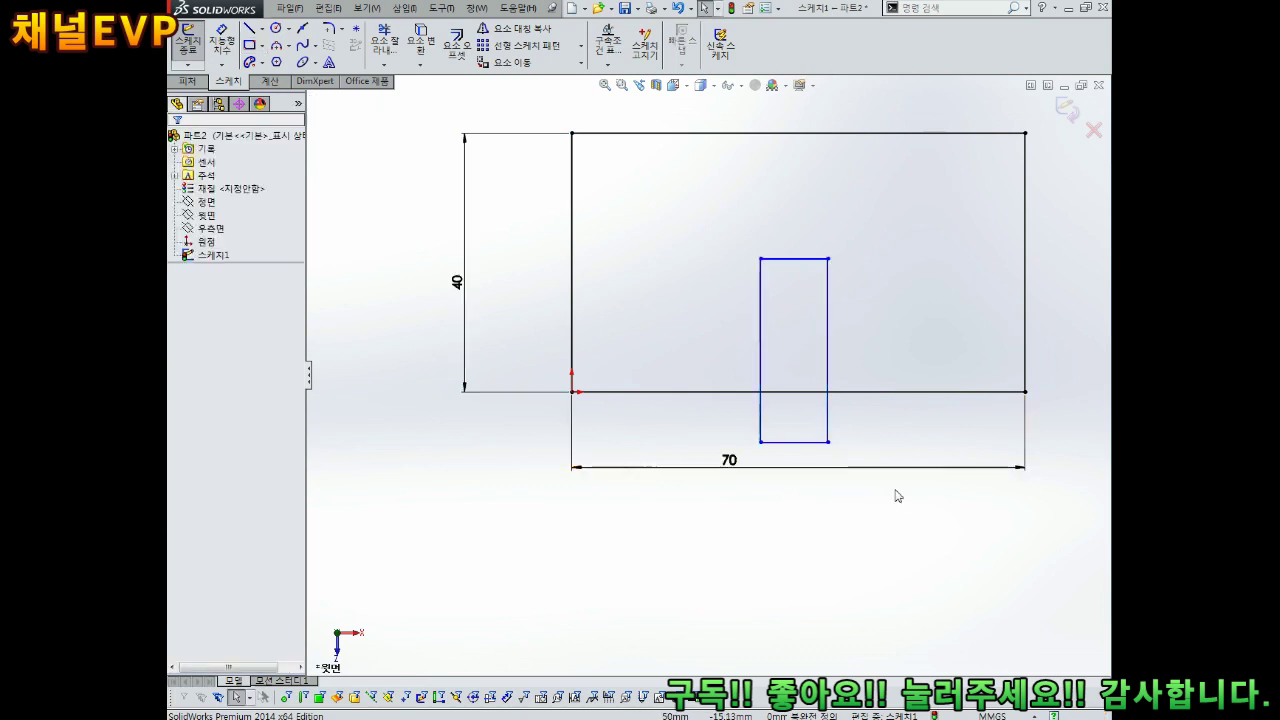
Dimension the narrow rectangle 10 mm wide, with its upper edge 20 mm below the large rectangle's upper edge.
right_click_drag(898, 427, 895, 368)
left_click(800, 262)
left_click(792, 209)
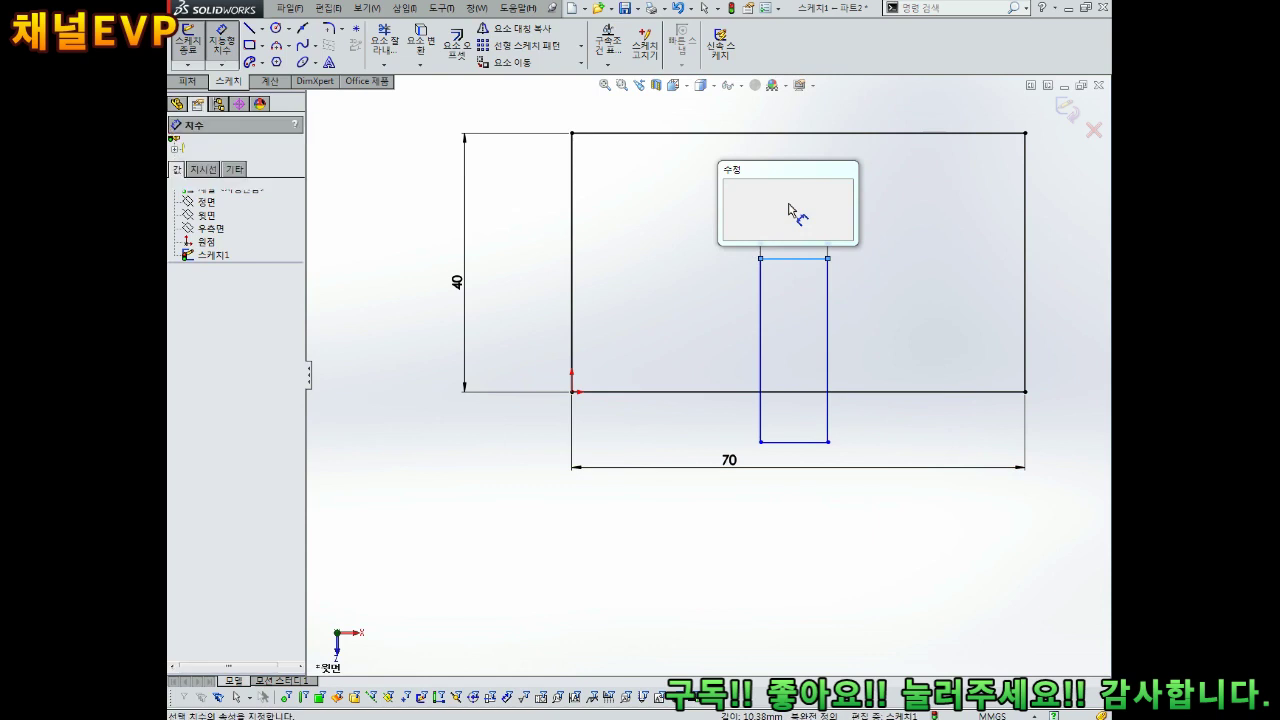
key("Return")
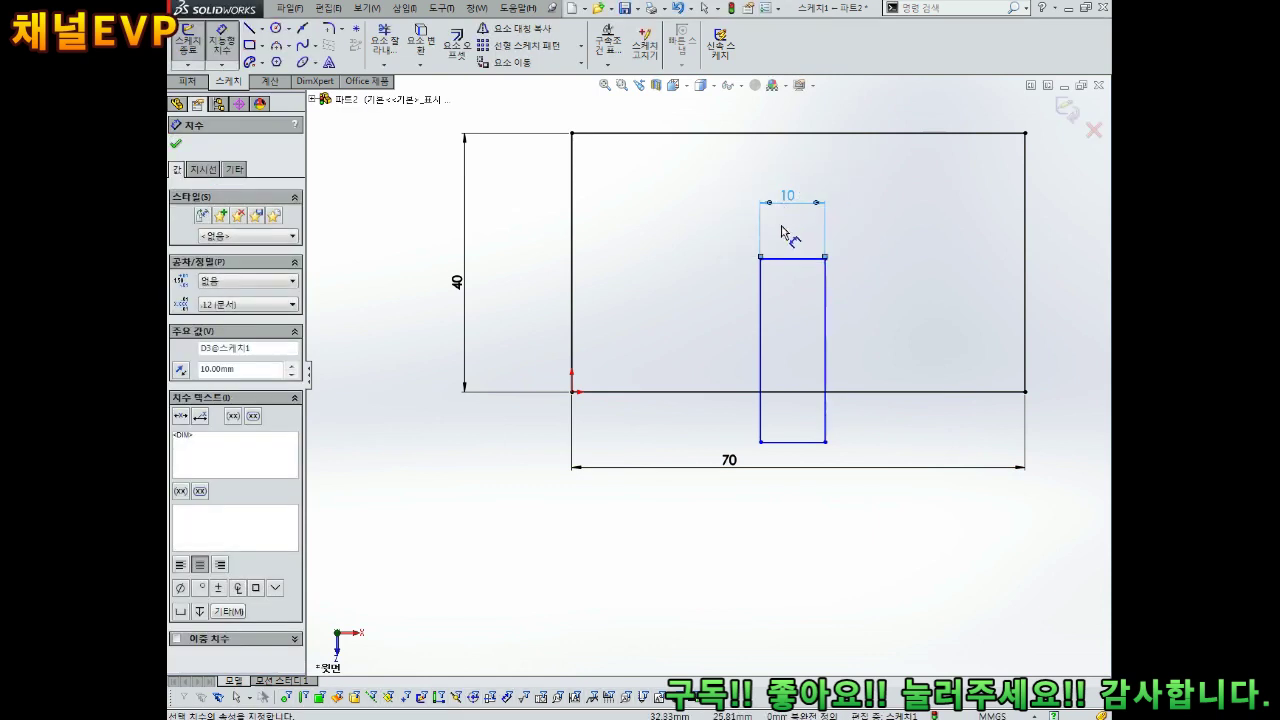
left_click(802, 133)
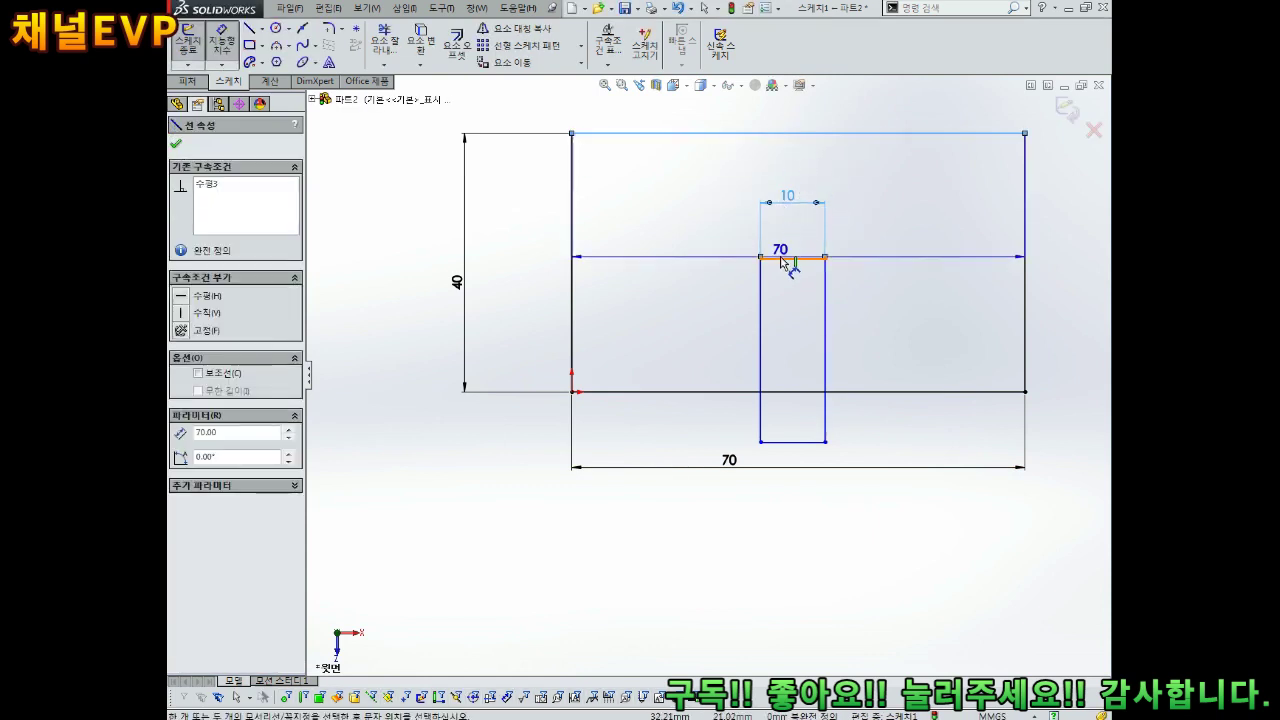
left_click(792, 258)
left_click(730, 205)
type("20")
key("Return")
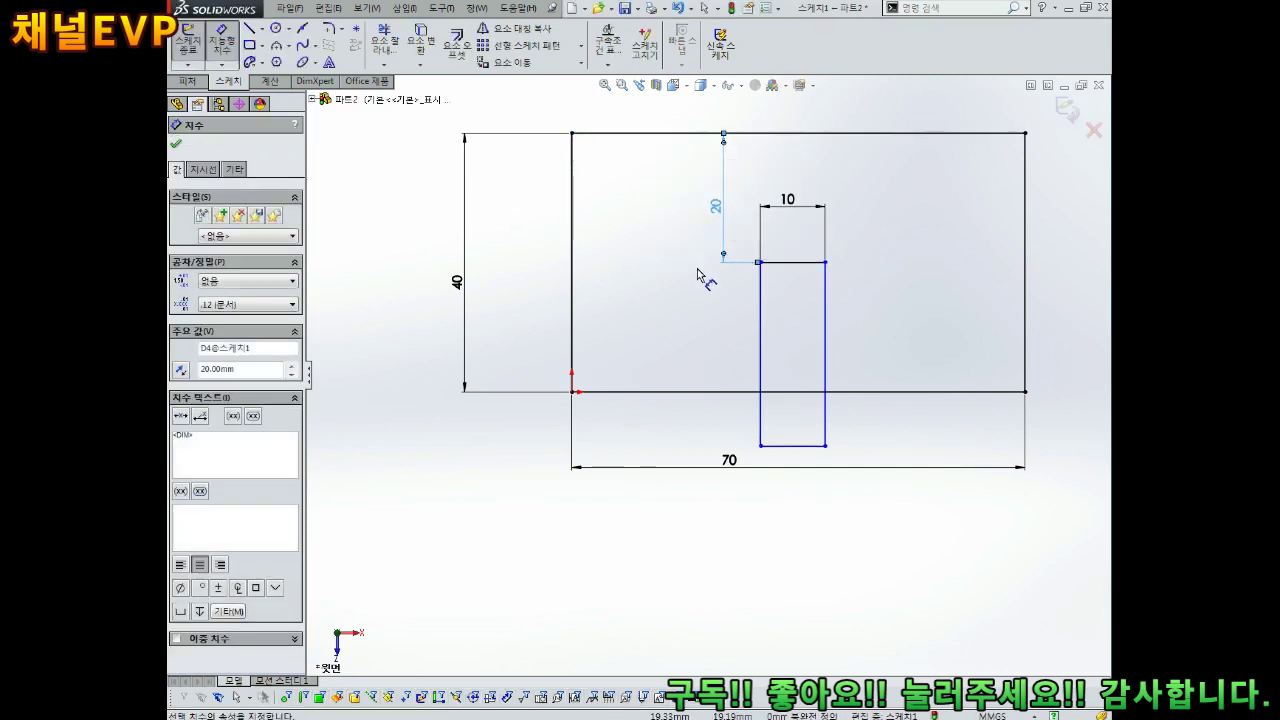
Dimension the narrow rectangle's left side 30 mm from the large rectangle's left side.
left_click(572, 322)
left_click(759, 340)
left_click(655, 432)
type("30")
key("Return")
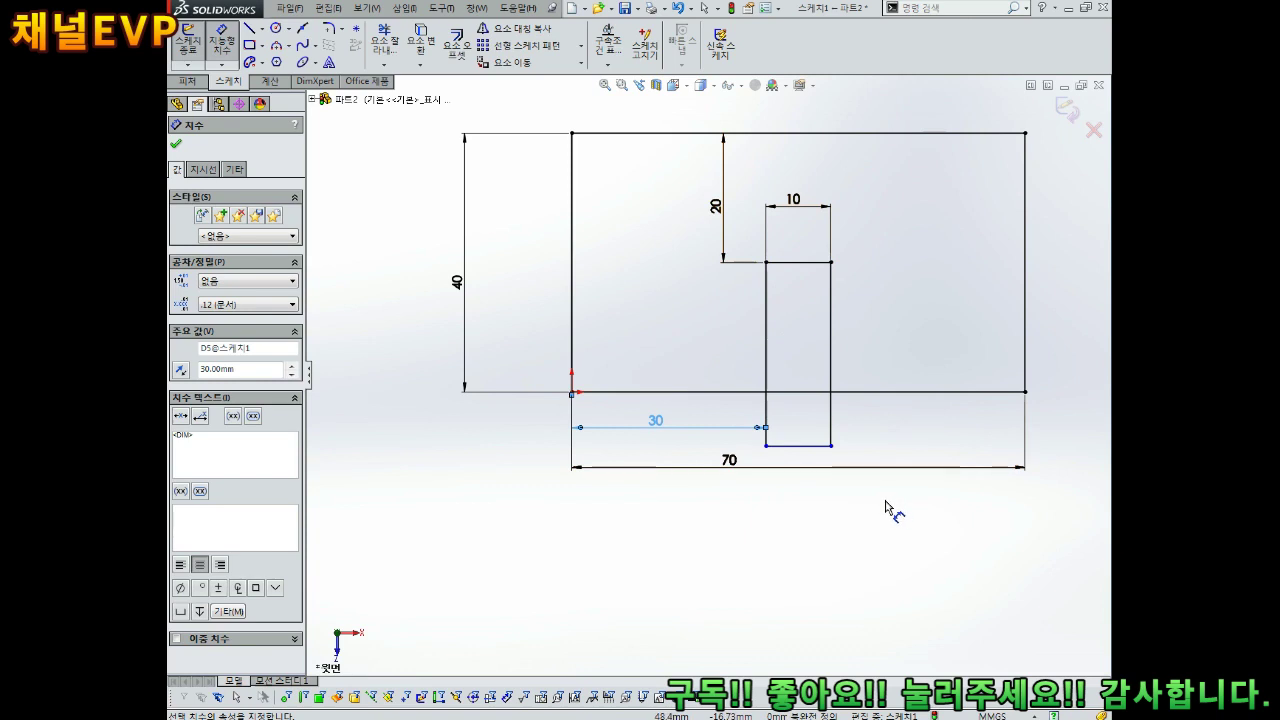
Trim the narrow rectangle's lines below the large rectangle and the lower edge segment between its sides to form an open slot.
scroll(915, 340, "down", 2)
scroll(910, 295, "up", 2)
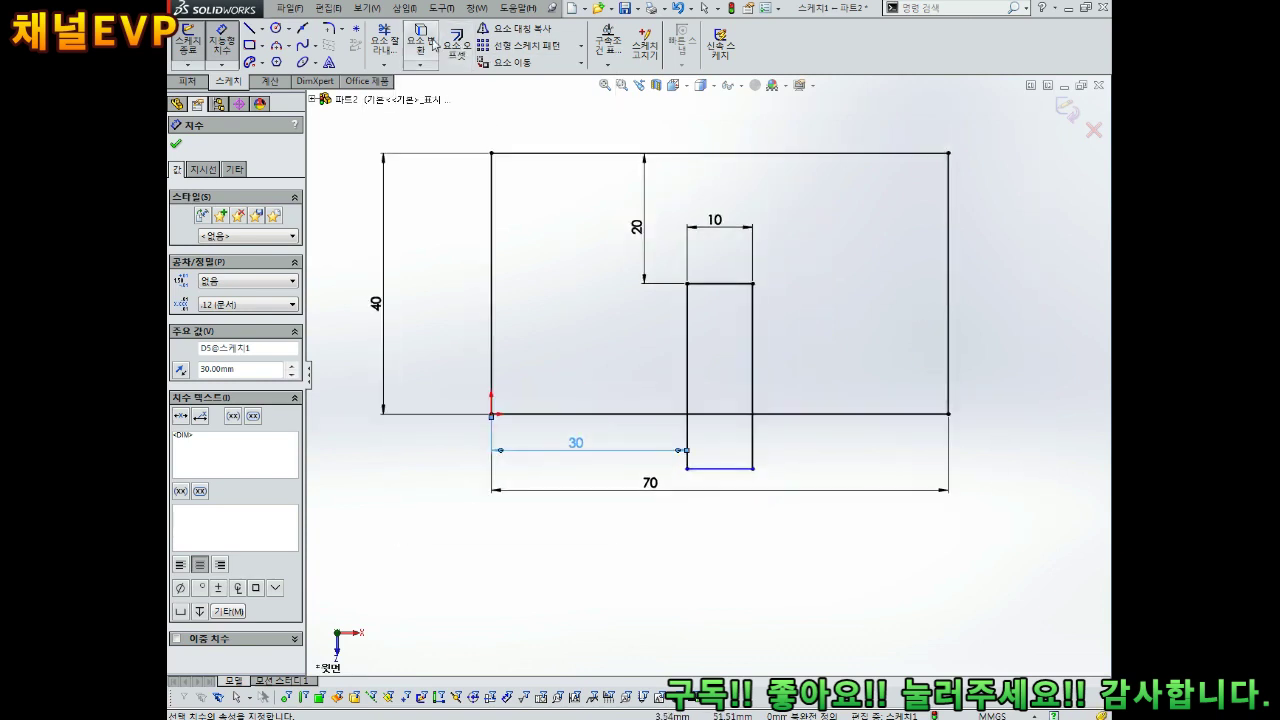
left_click(391, 40)
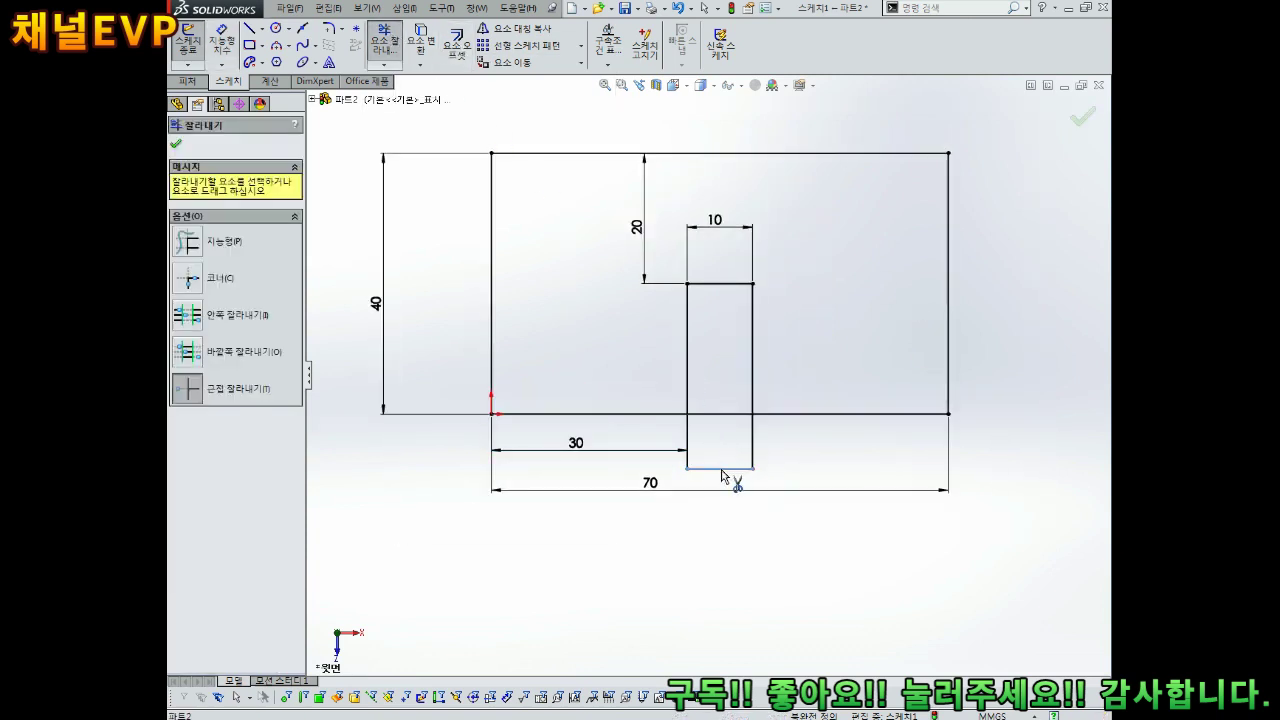
left_click(750, 440)
left_click(740, 414)
scroll(710, 375, "up", 3)
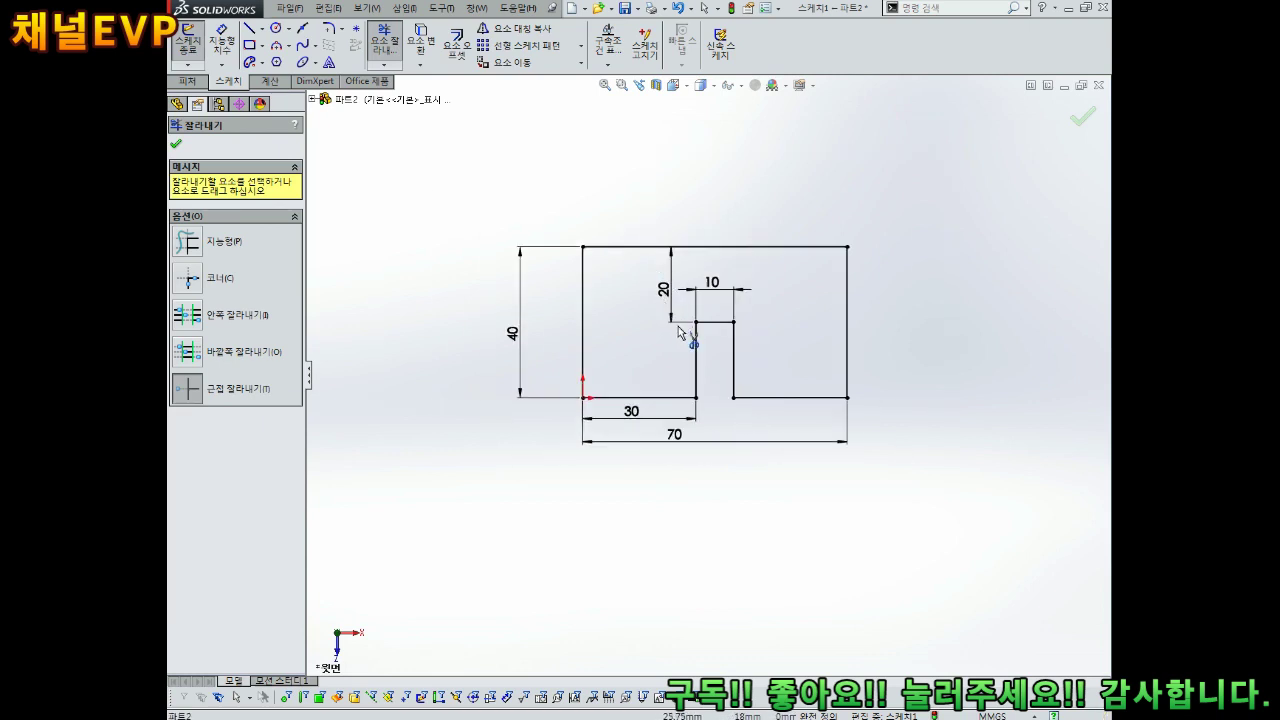
scroll(704, 366, "down", 3)
scroll(705, 371, "up", 1)
scroll(590, 318, "down", 1)
key("Escape")
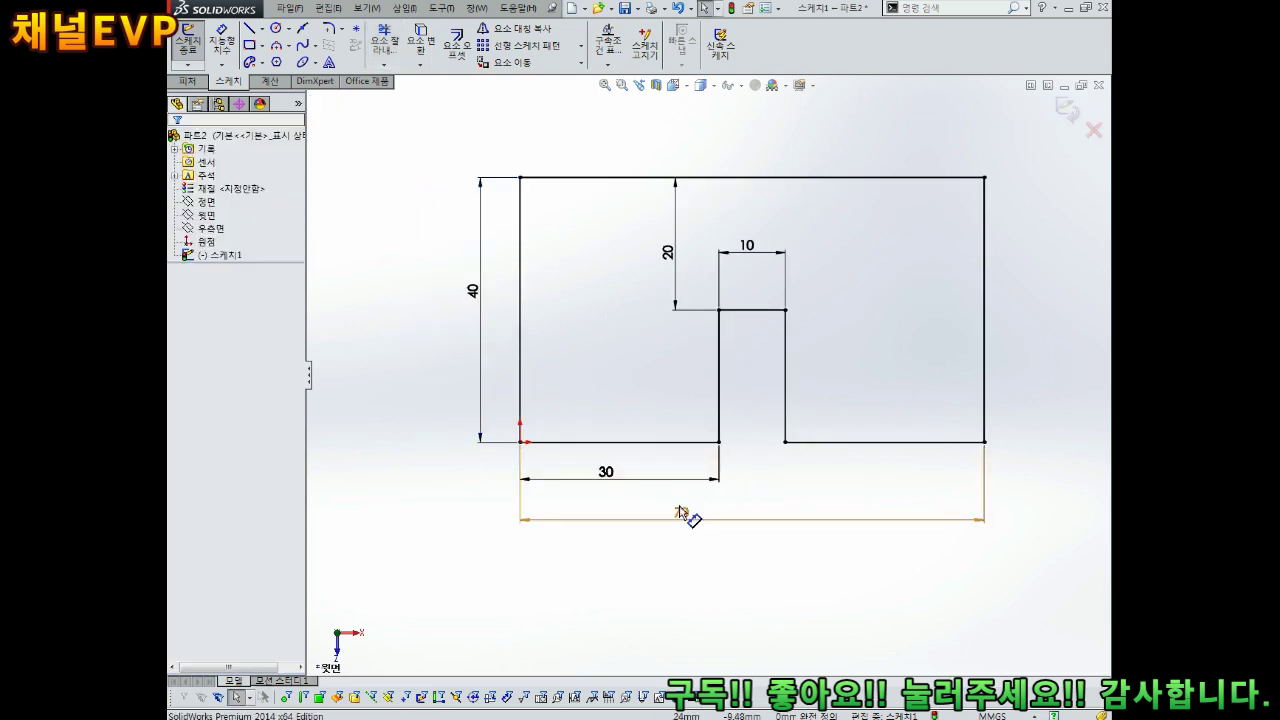
Reposition the 70, 20 and 10 mm dimensions for a tidier sketch layout.
left_click(731, 502)
left_click(665, 252)
left_click_drag(756, 243, 764, 252)
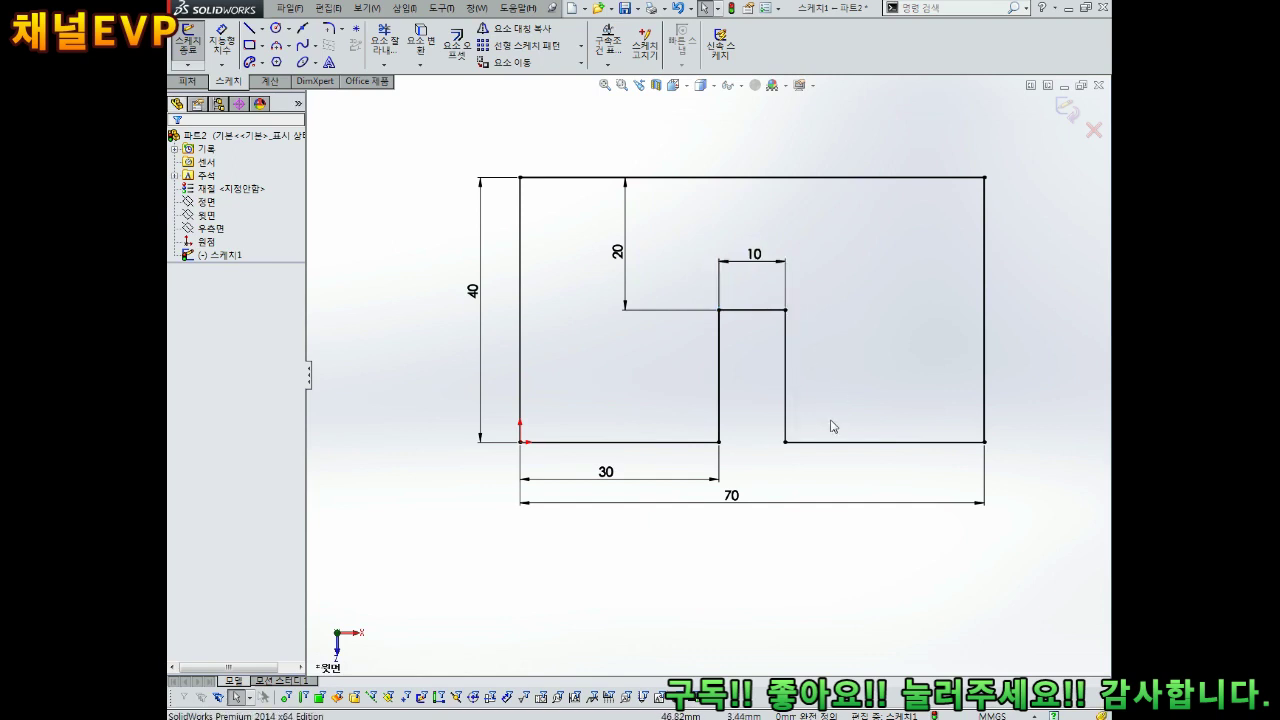
Exit the sketch and extrude the slotted profile 40 mm as a blind boss.
scroll(834, 406, "up", 1)
scroll(808, 356, "down", 2)
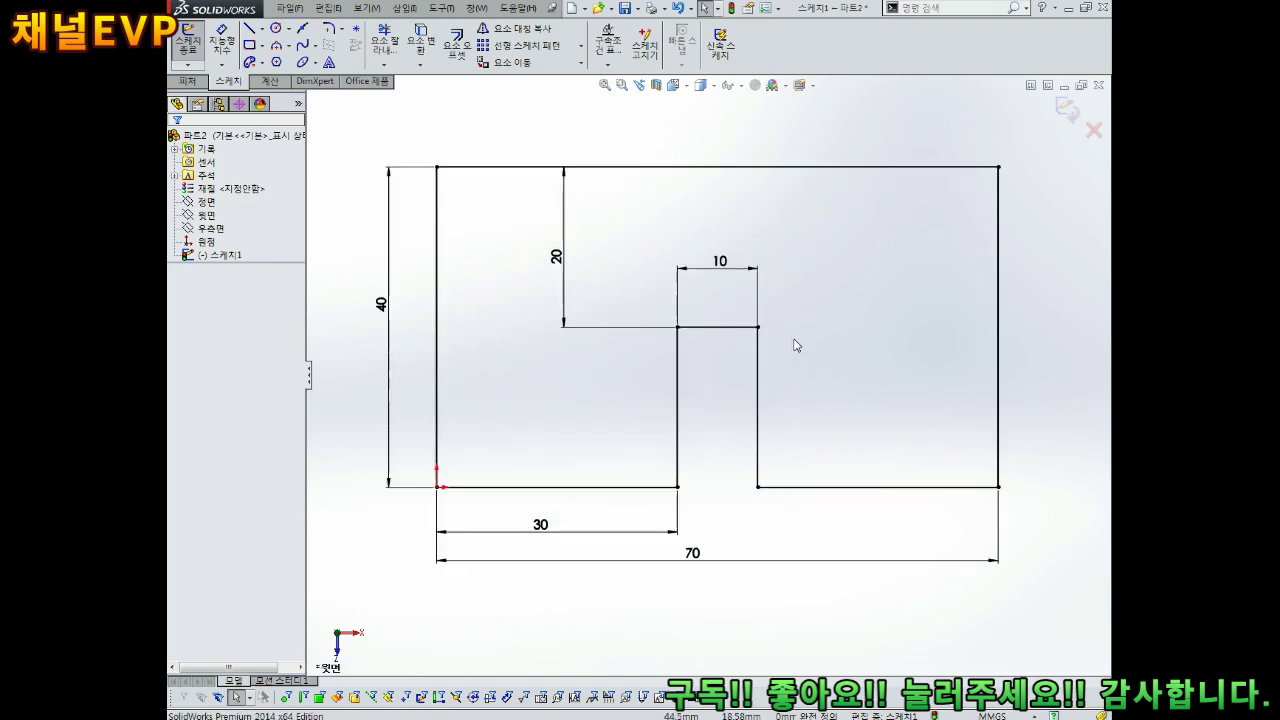
left_click(1068, 108)
middle_click_drag(914, 340, 855, 289)
left_click(190, 45)
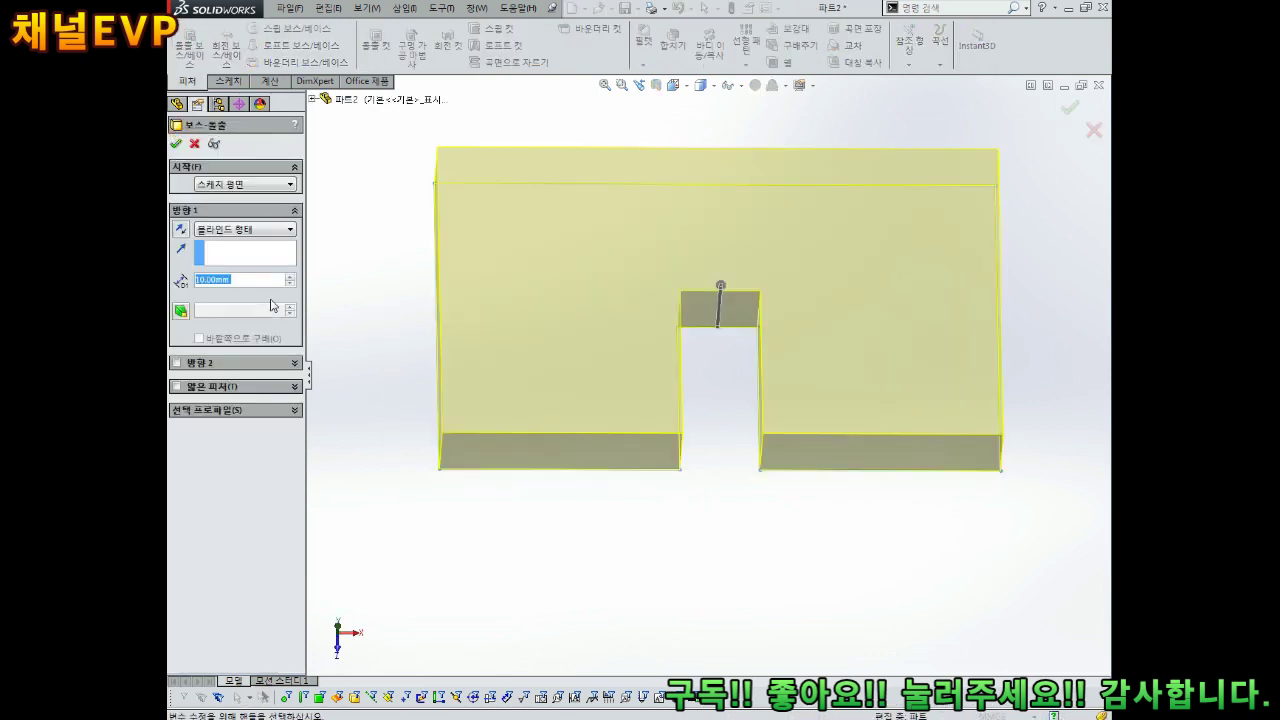
type("40")
key("Return")
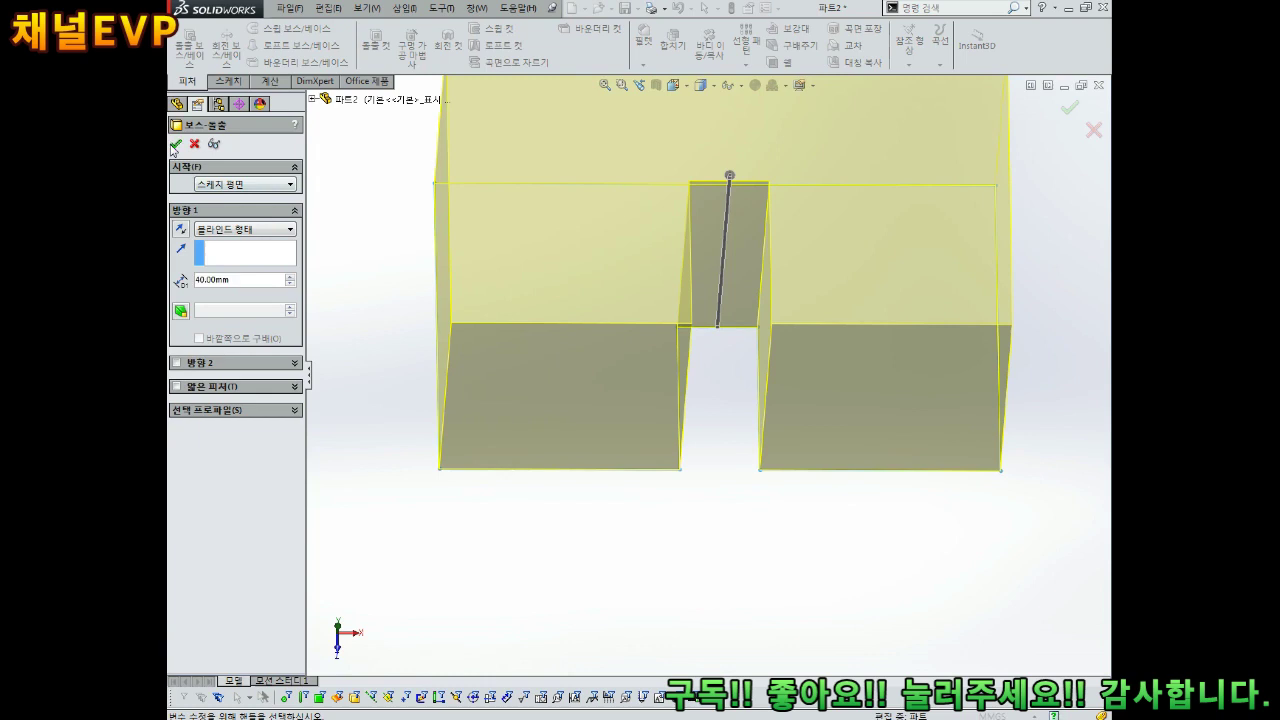
left_click(174, 147)
Sketch a closed triangle about 27 mm tall over the upper front corner of the block's left end face.
scroll(537, 250, "up", 3)
left_click(681, 89)
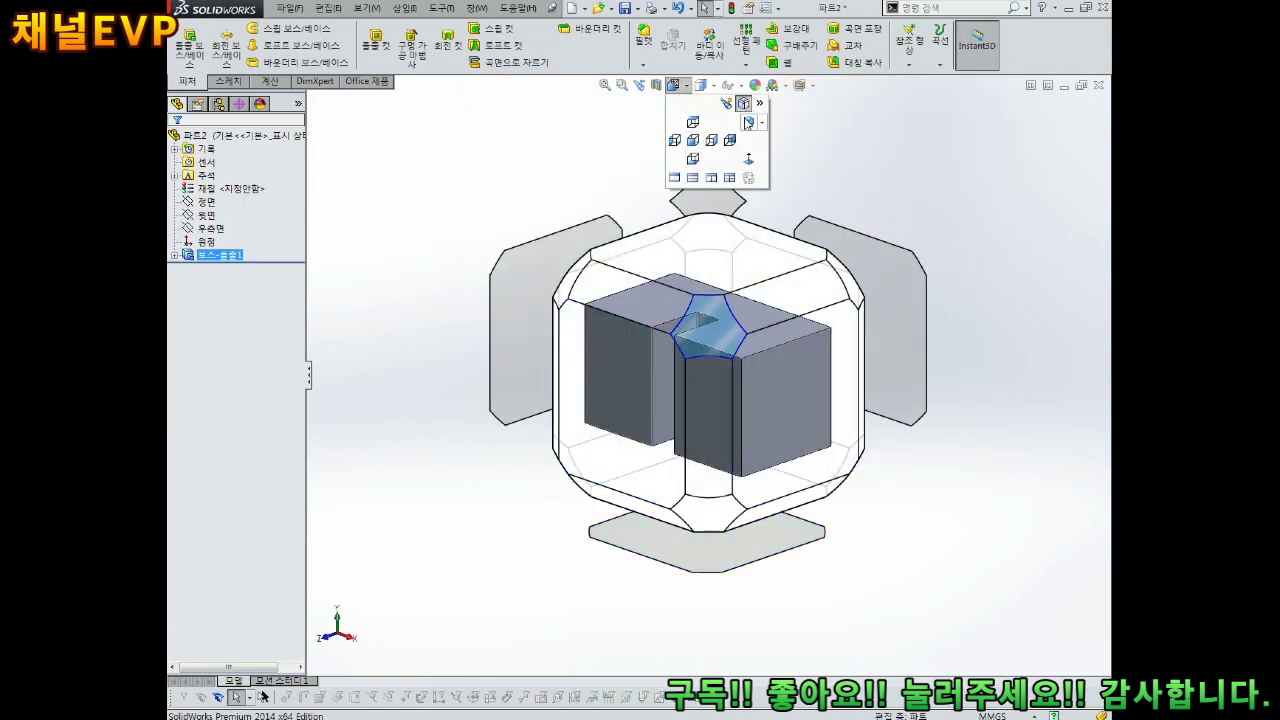
left_click(725, 363)
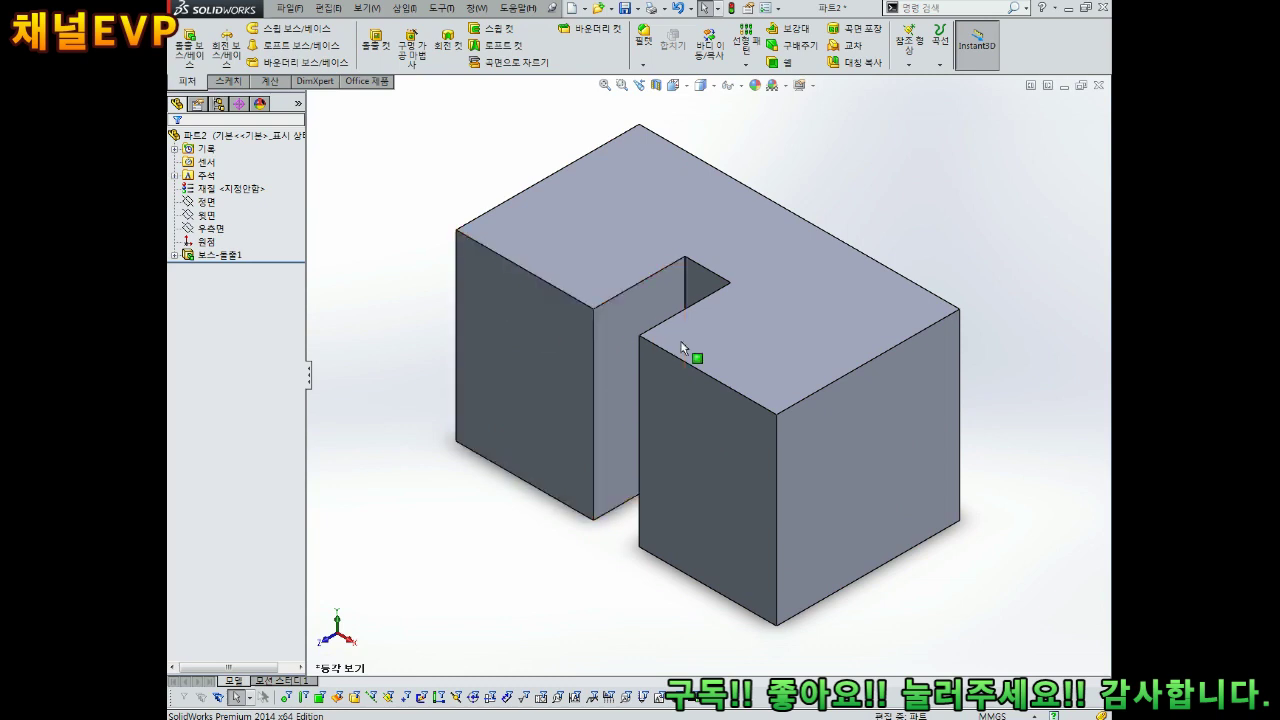
middle_click_drag(912, 199, 906, 227, "shift")
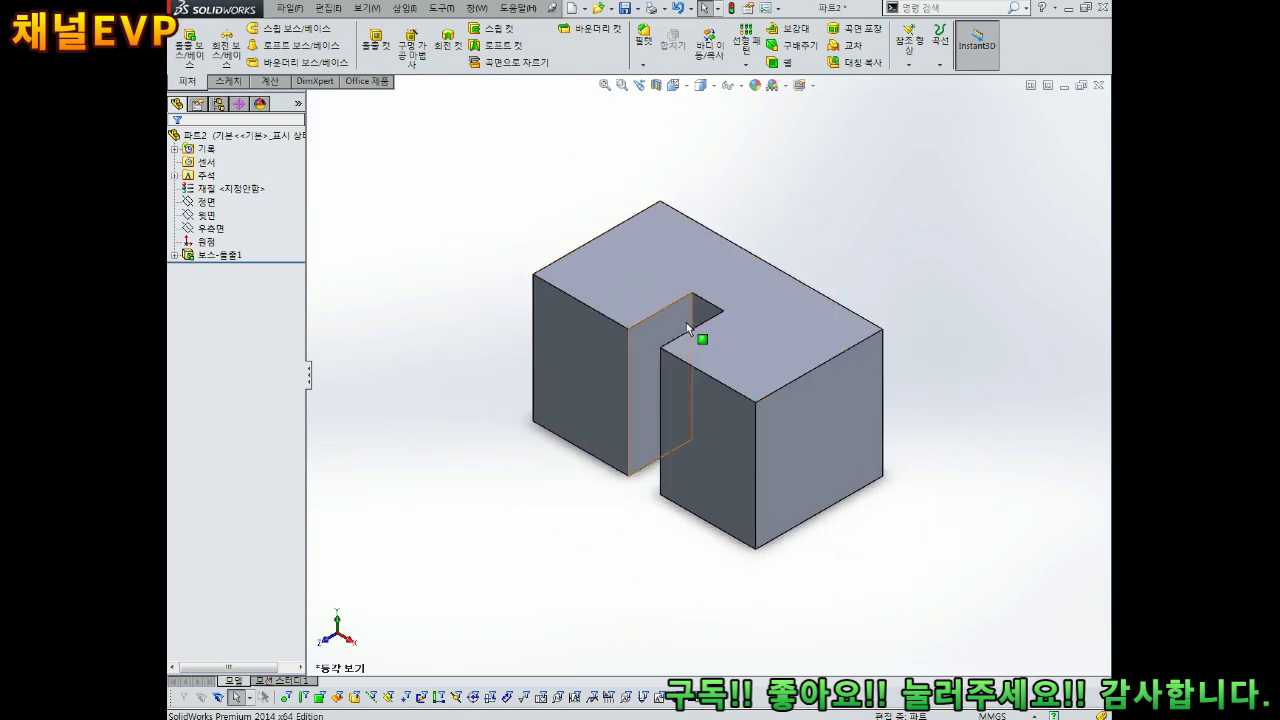
middle_click_drag(600, 349, 706, 297)
left_click(612, 303)
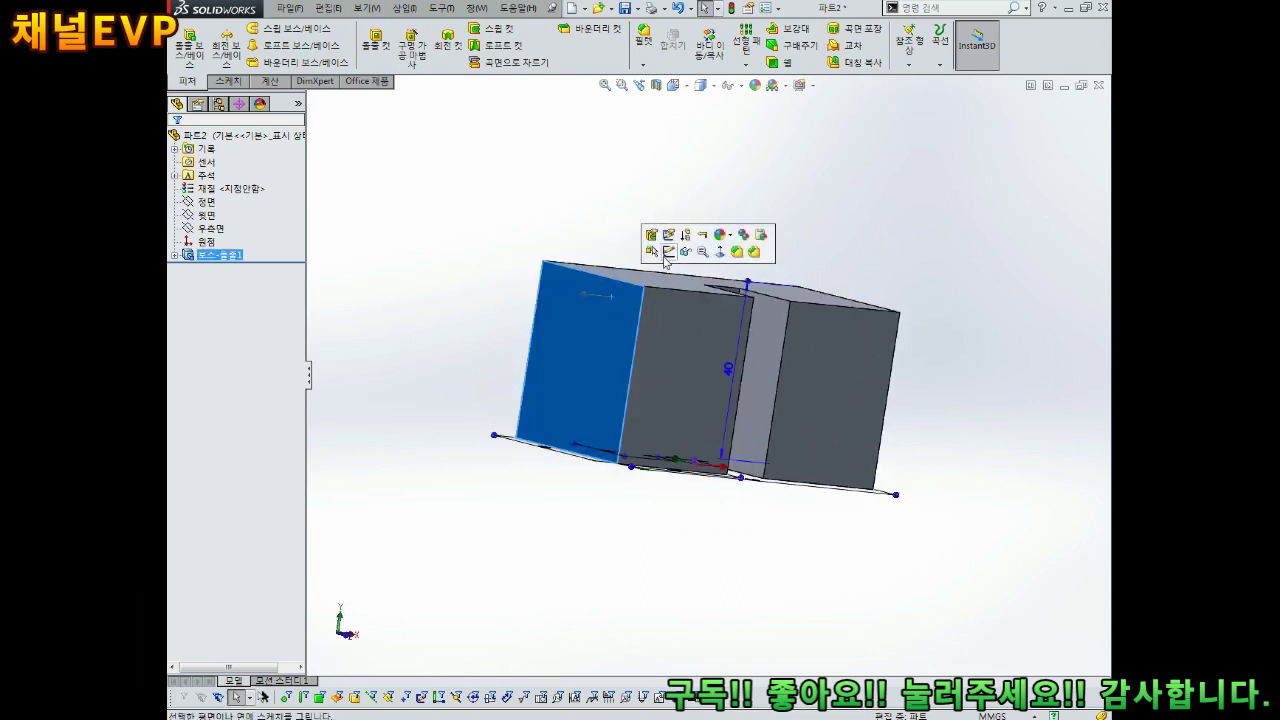
left_click(669, 251)
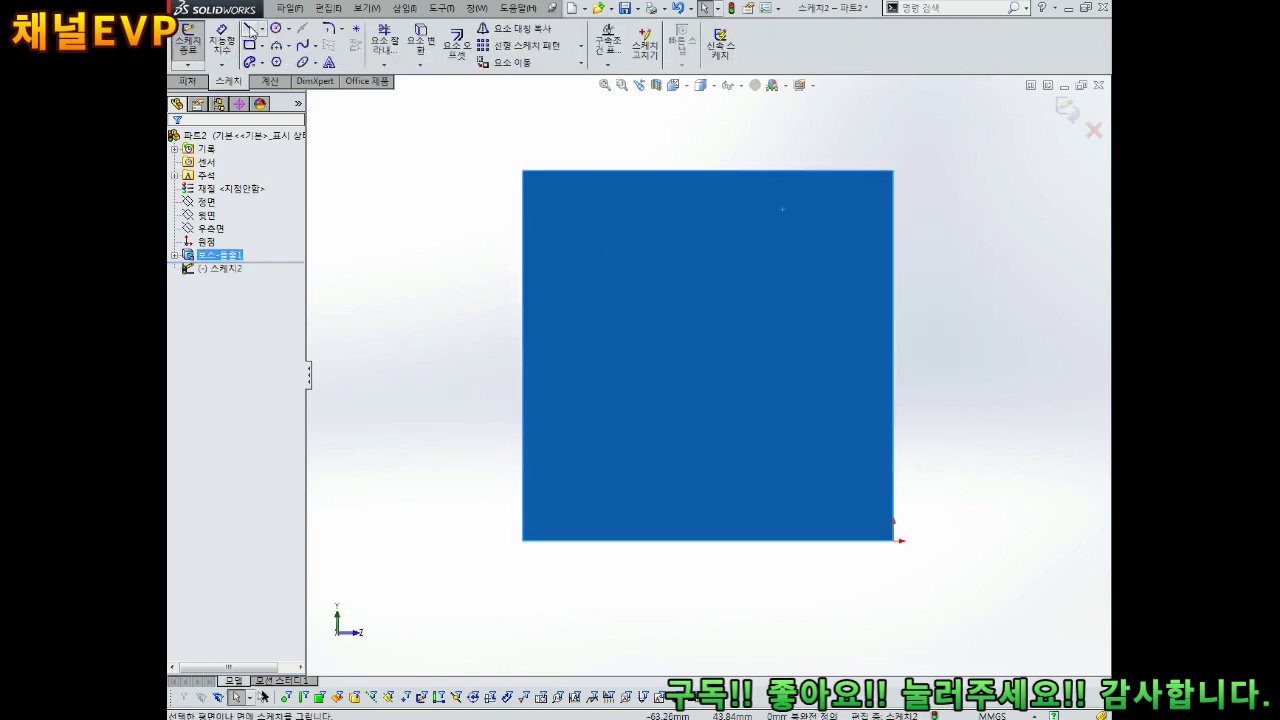
left_click(250, 30)
left_click(893, 171)
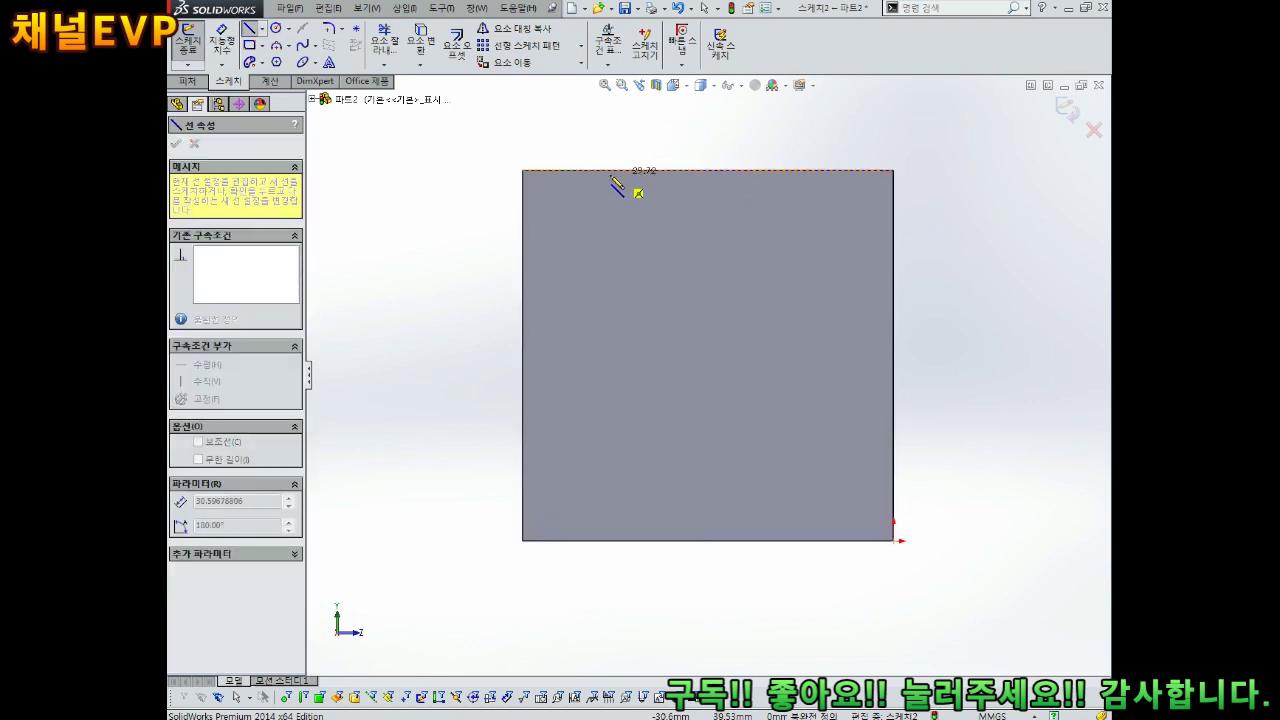
left_click(576, 171)
left_click(893, 424)
key("Escape")
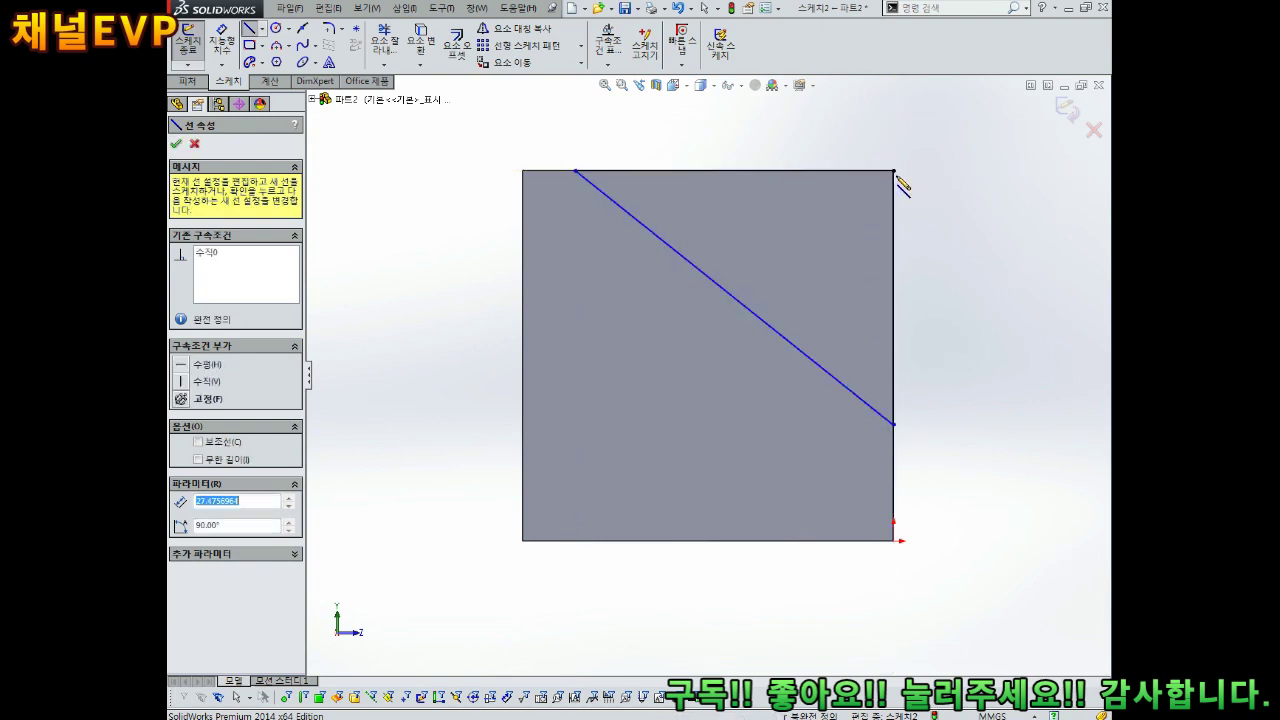
Dimension the triangle's lower vertex 20 mm above the end face's bottom front corner.
right_click_drag(997, 405, 996, 342)
left_click(895, 425)
left_click(893, 540)
left_click(950, 480)
type("2")
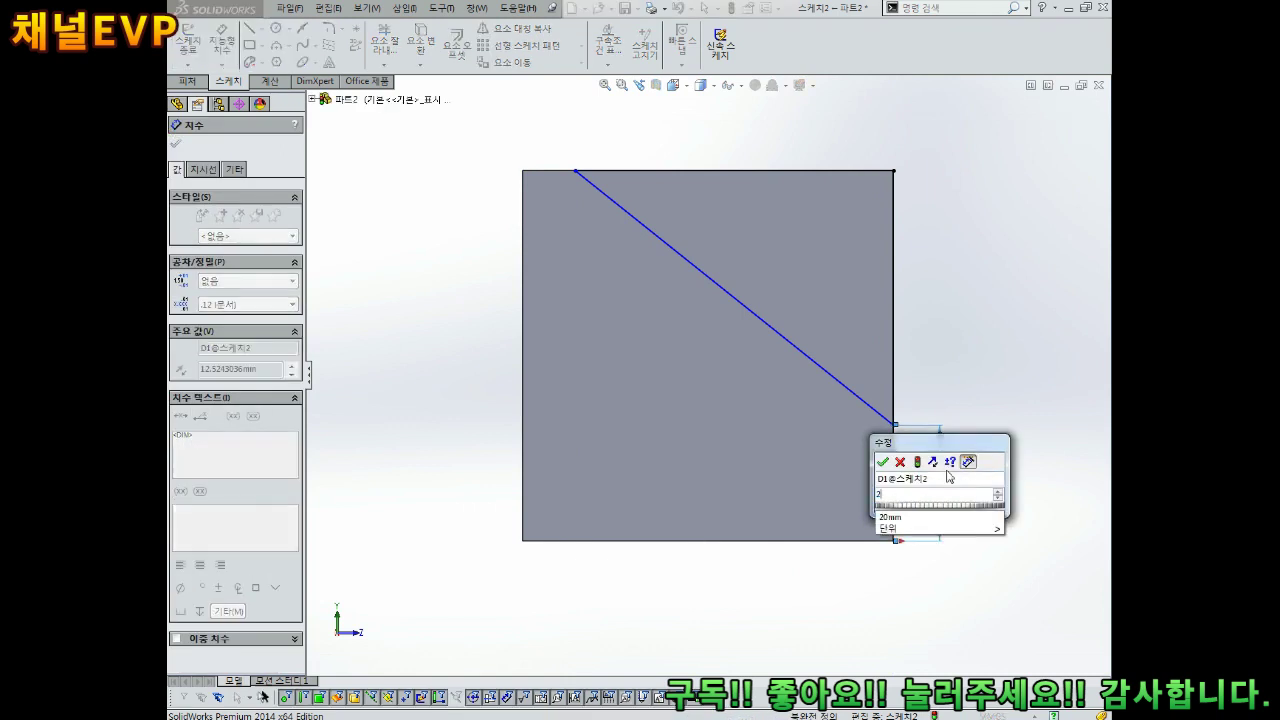
type("0")
key("Return")
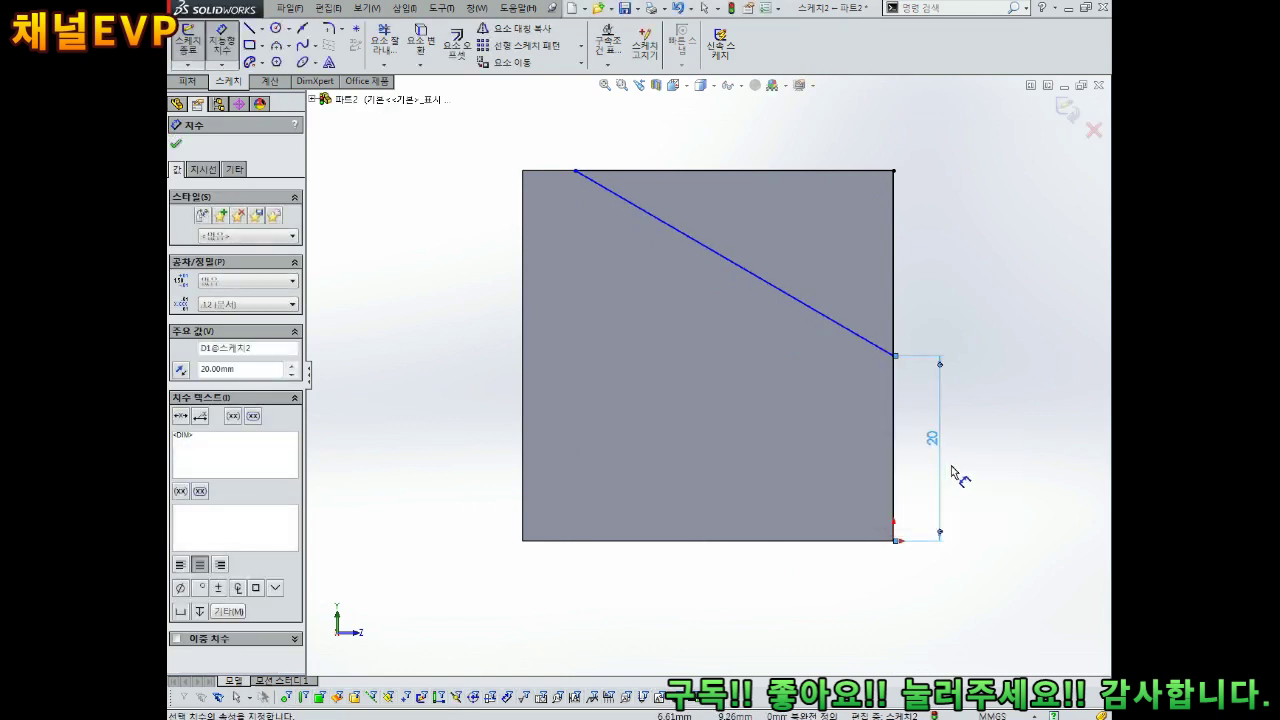
Dimension the triangle's rear vertex 10 mm from the end face's top back corner.
left_click(577, 172)
left_click(521, 170)
left_click(566, 131)
type("10")
key("Return")
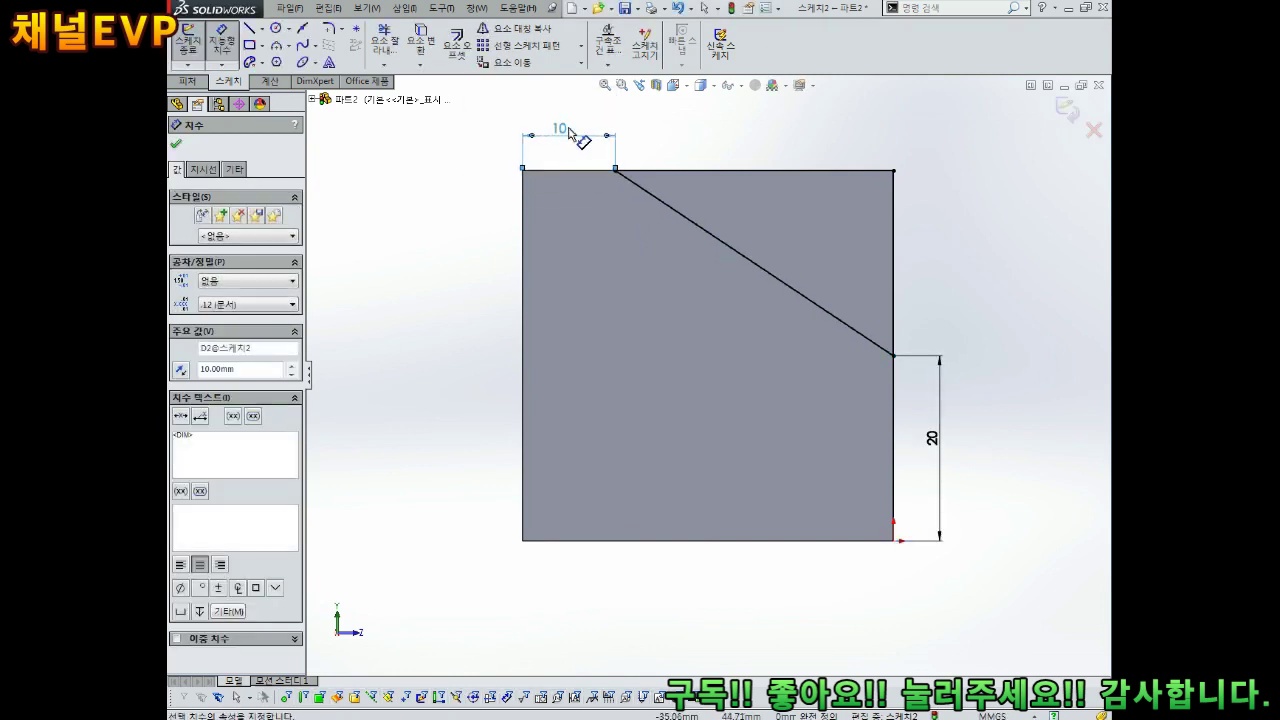
Exit the sketch and extrude-cut the triangle 20 mm deep into the block as a blind cut.
key("z")
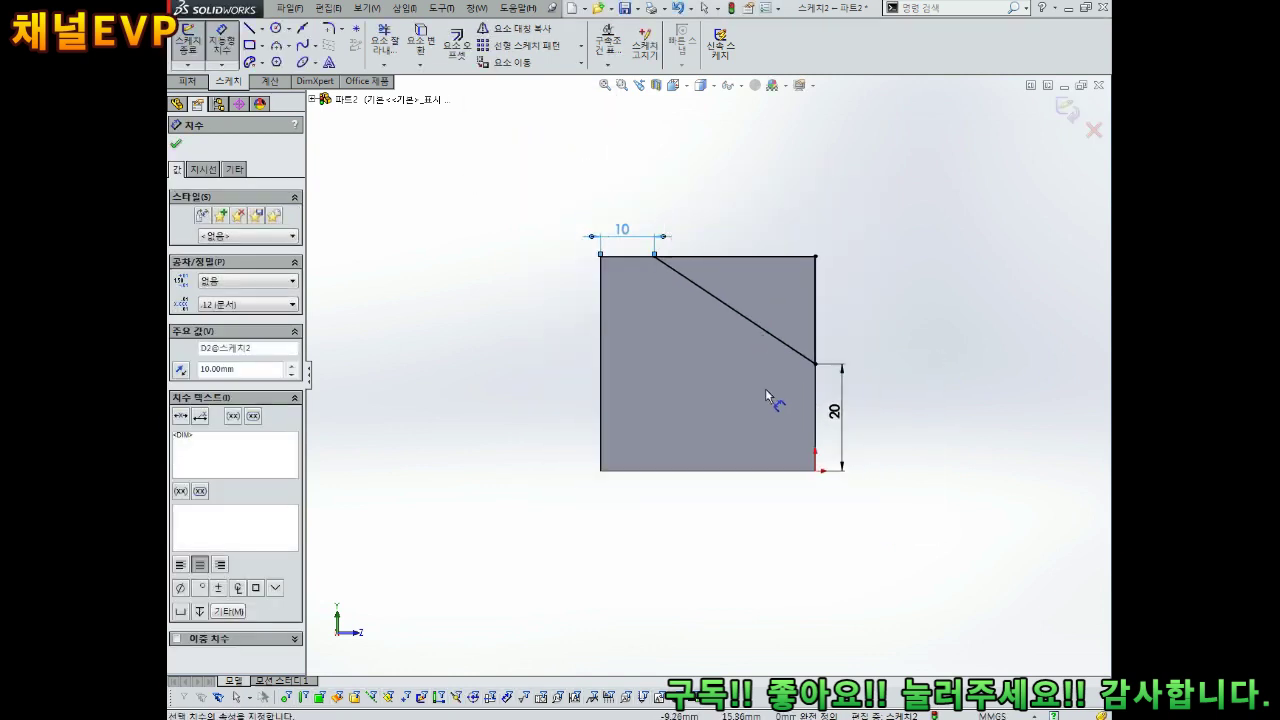
mouse_move(774, 353)
middle_mouse_down()
mouse_move(663, 371)
mouse_move(699, 346)
mouse_move(546, 350)
middle_mouse_up()
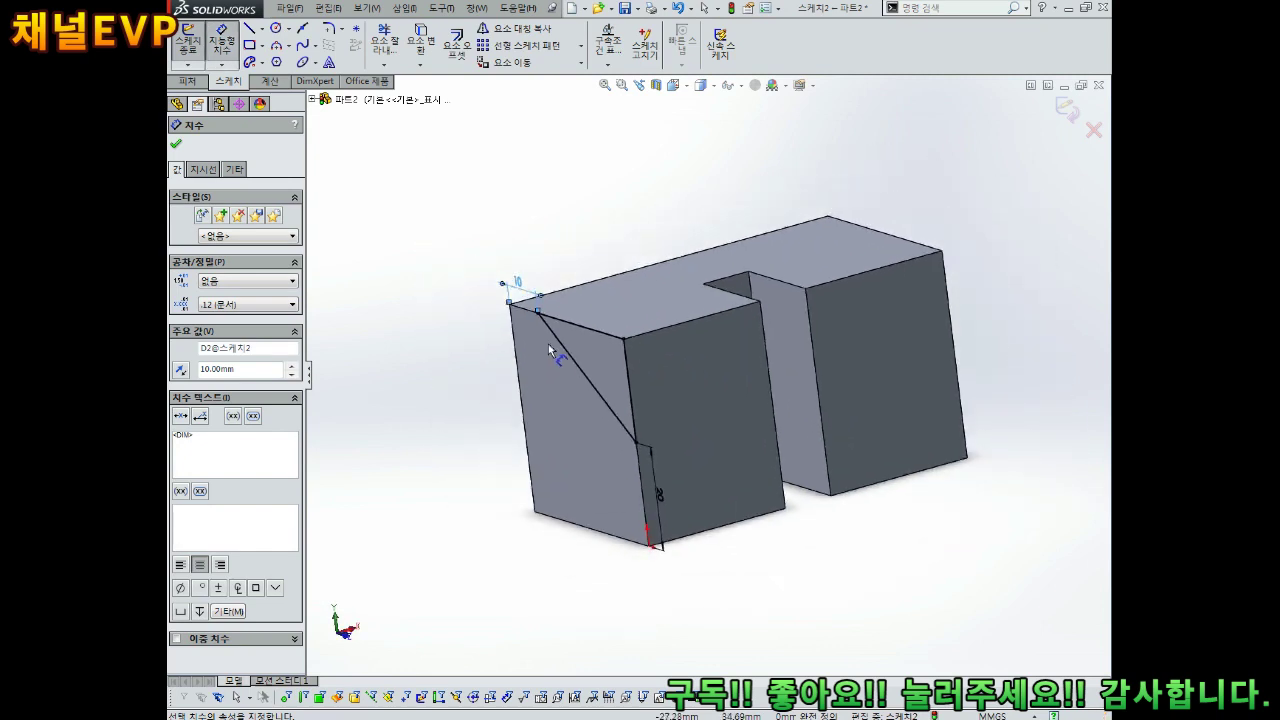
left_click(1067, 112)
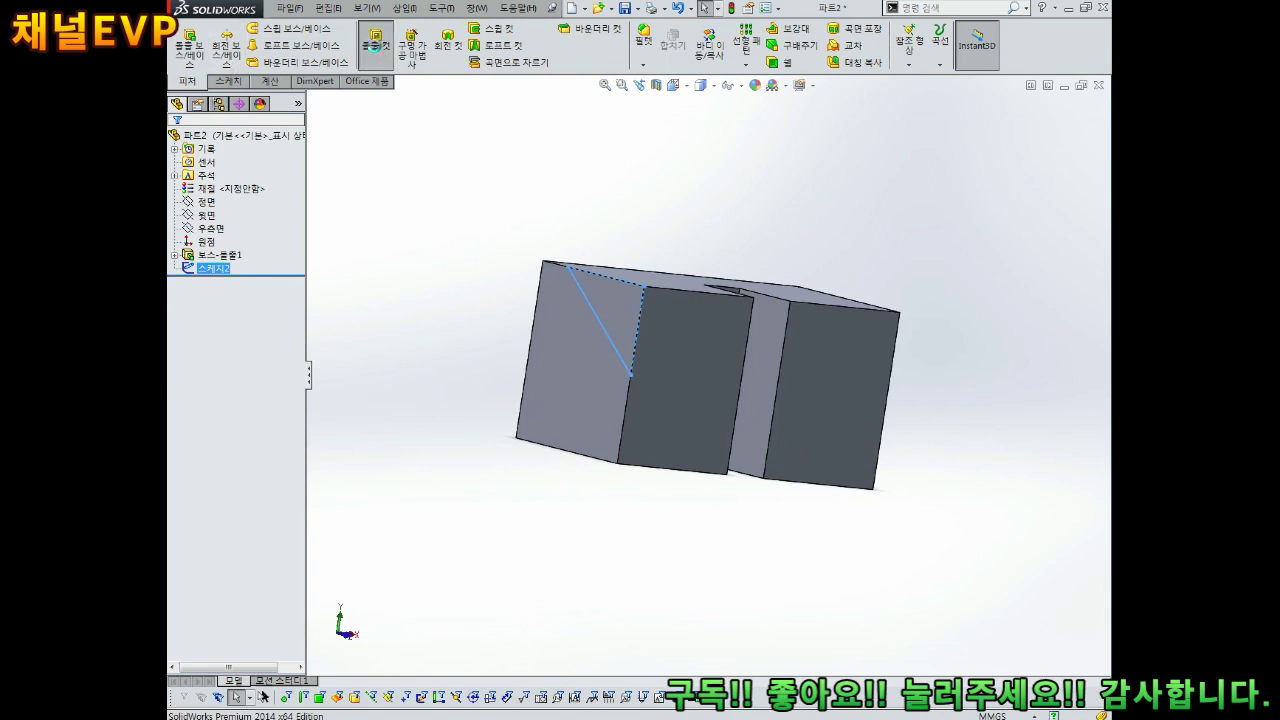
left_click(376, 46)
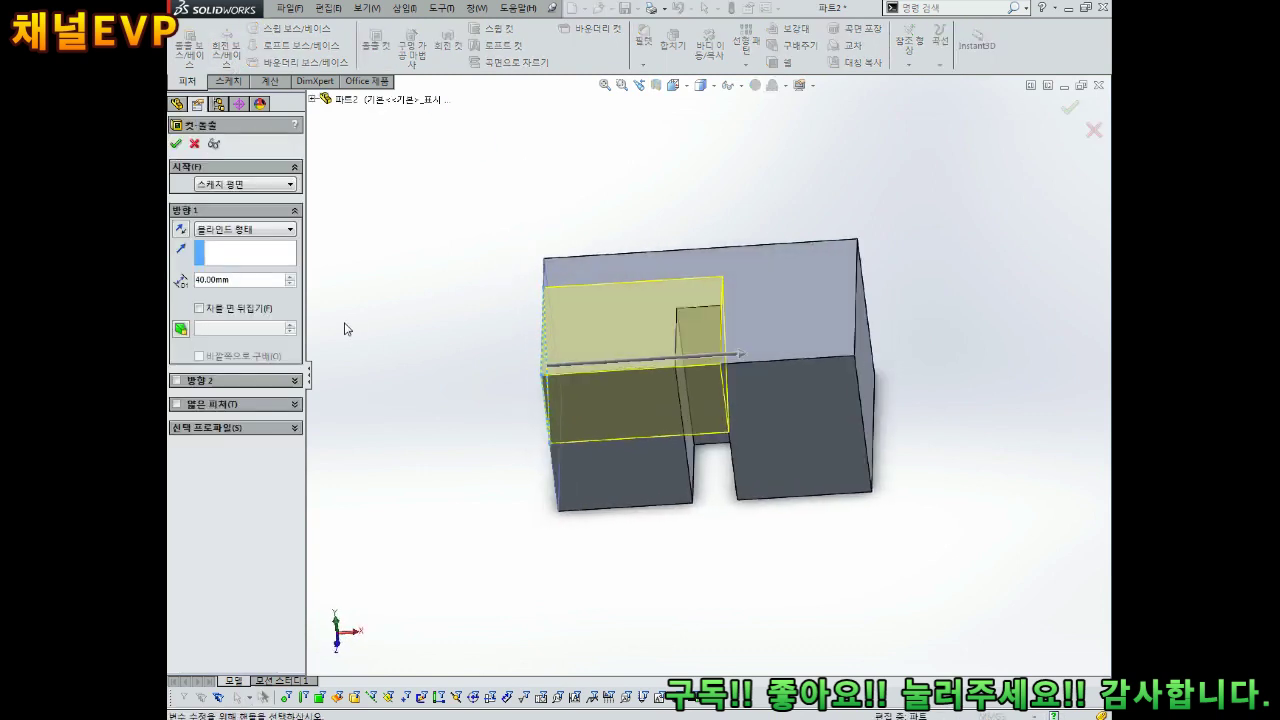
type("20")
key("Return")
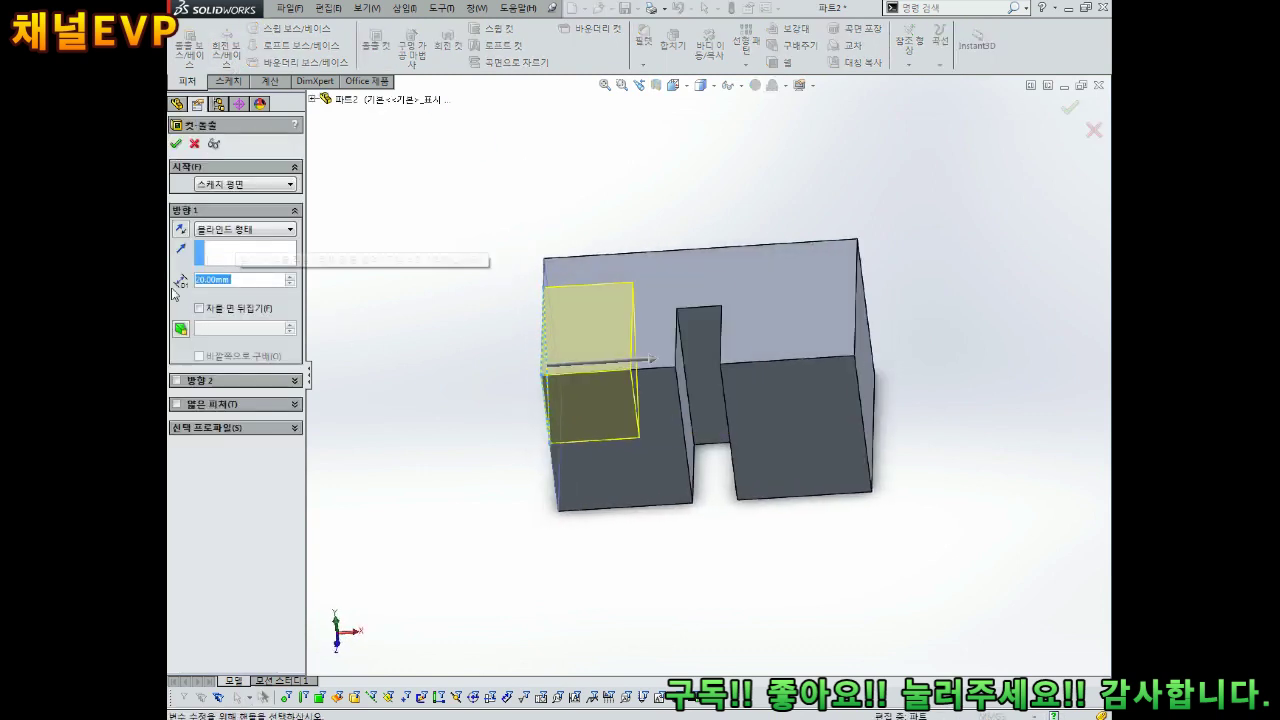
left_click(178, 142)
Sketch a slanted line about 29 mm long on the top face, from its right edge to the front edge beside the slot.
middle_click_drag(497, 180, 733, 297)
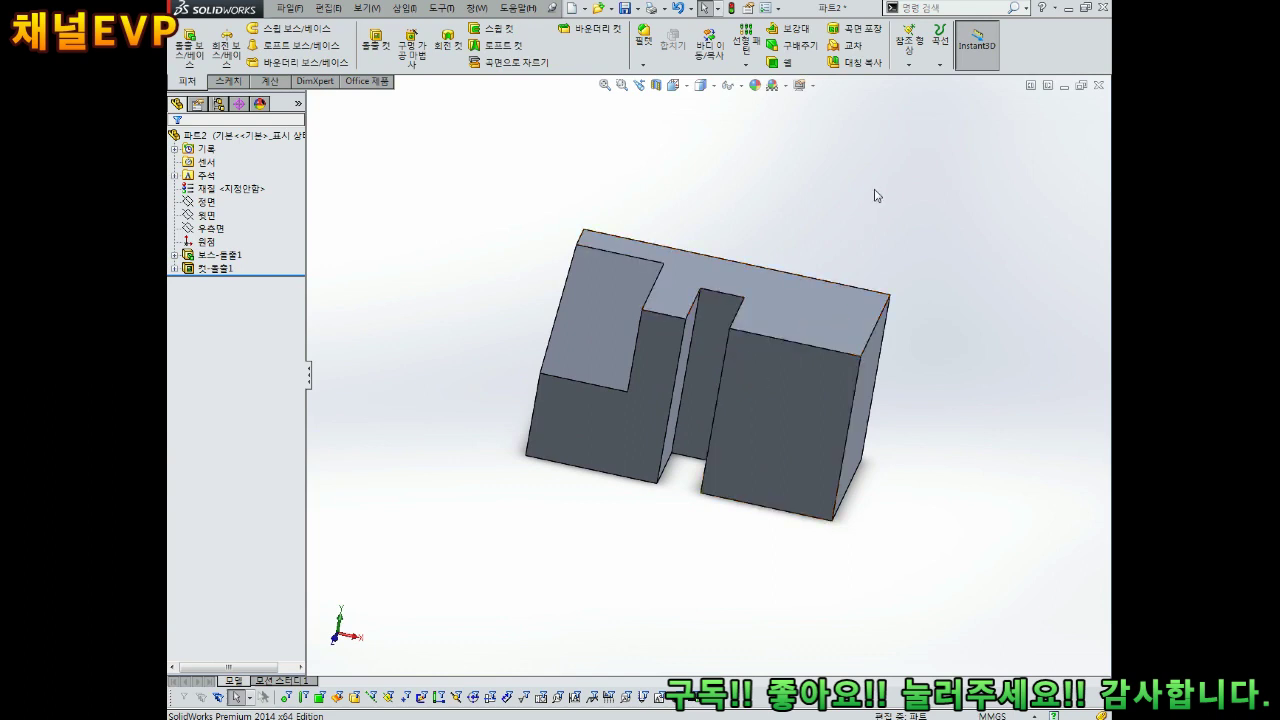
scroll(905, 263, "down", 2)
scroll(700, 461, "up", 2)
scroll(700, 461, "down", 4)
left_click(805, 282)
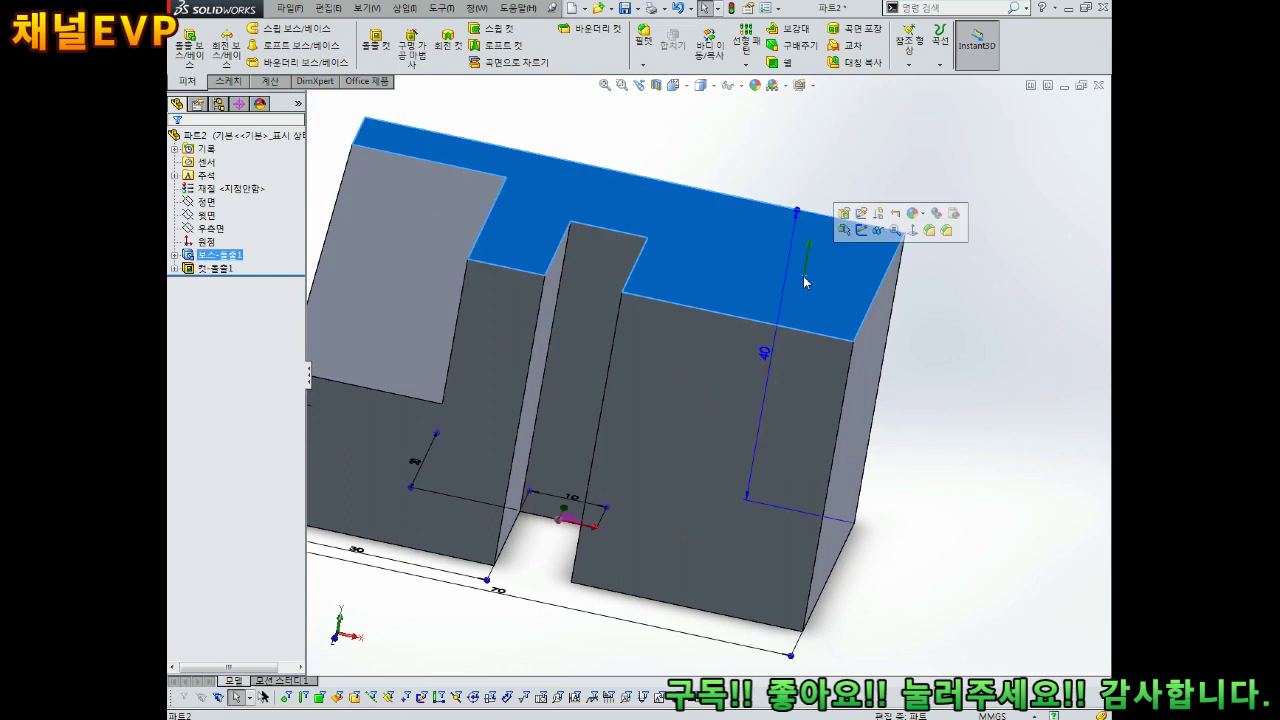
left_click(860, 229)
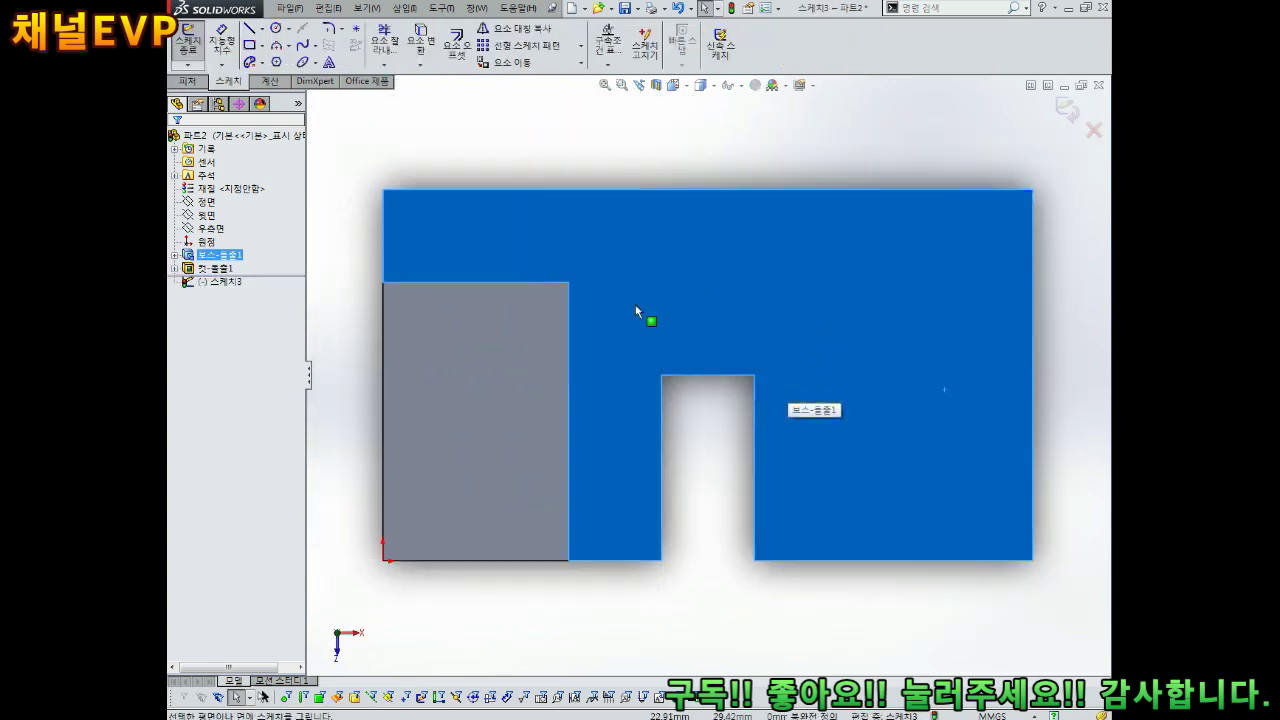
left_click(250, 30)
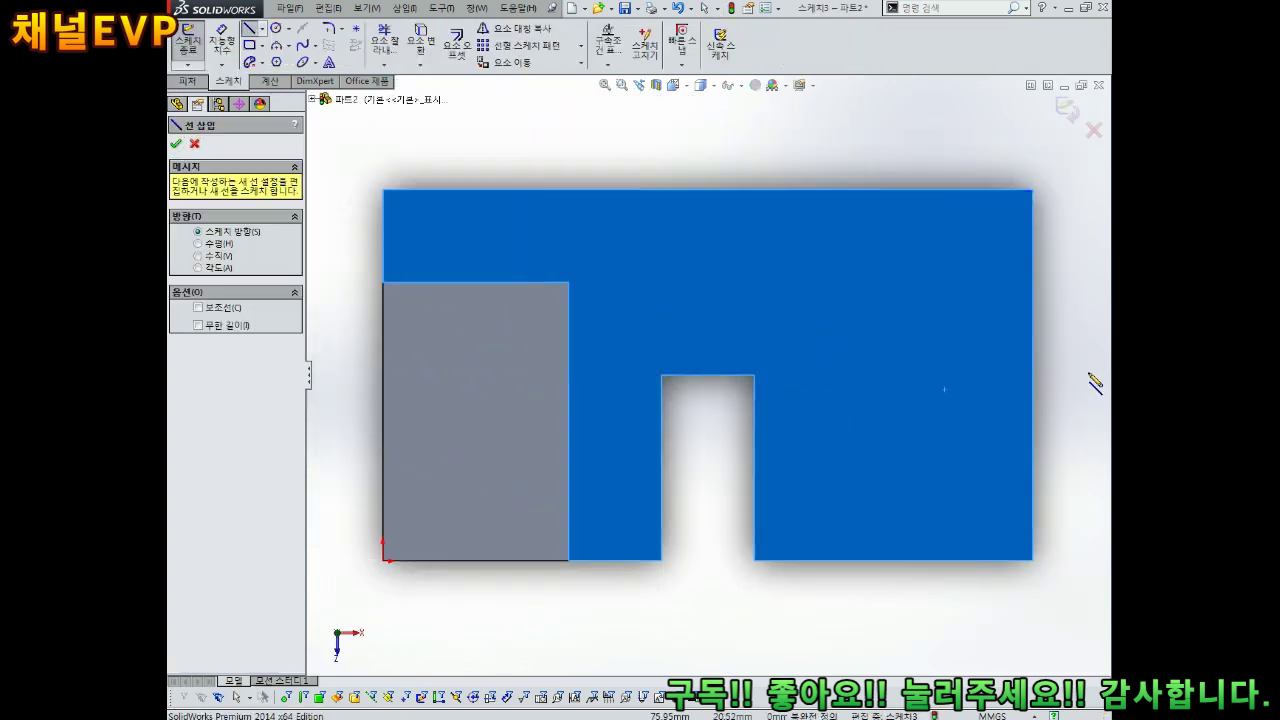
left_click(1033, 320)
left_click(906, 561)
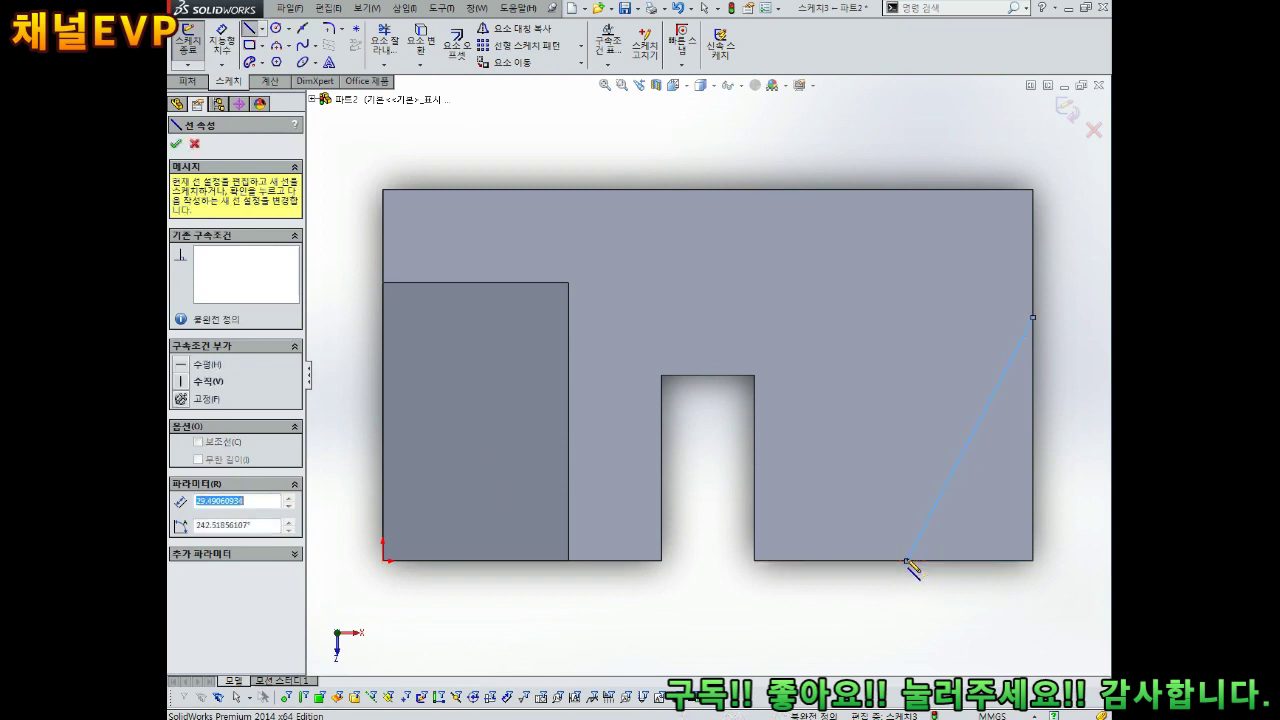
key("Escape")
key("f")
Dimension the slanted line's upper end 10 mm from the top face's back right corner.
right_click_drag(957, 452, 969, 355)
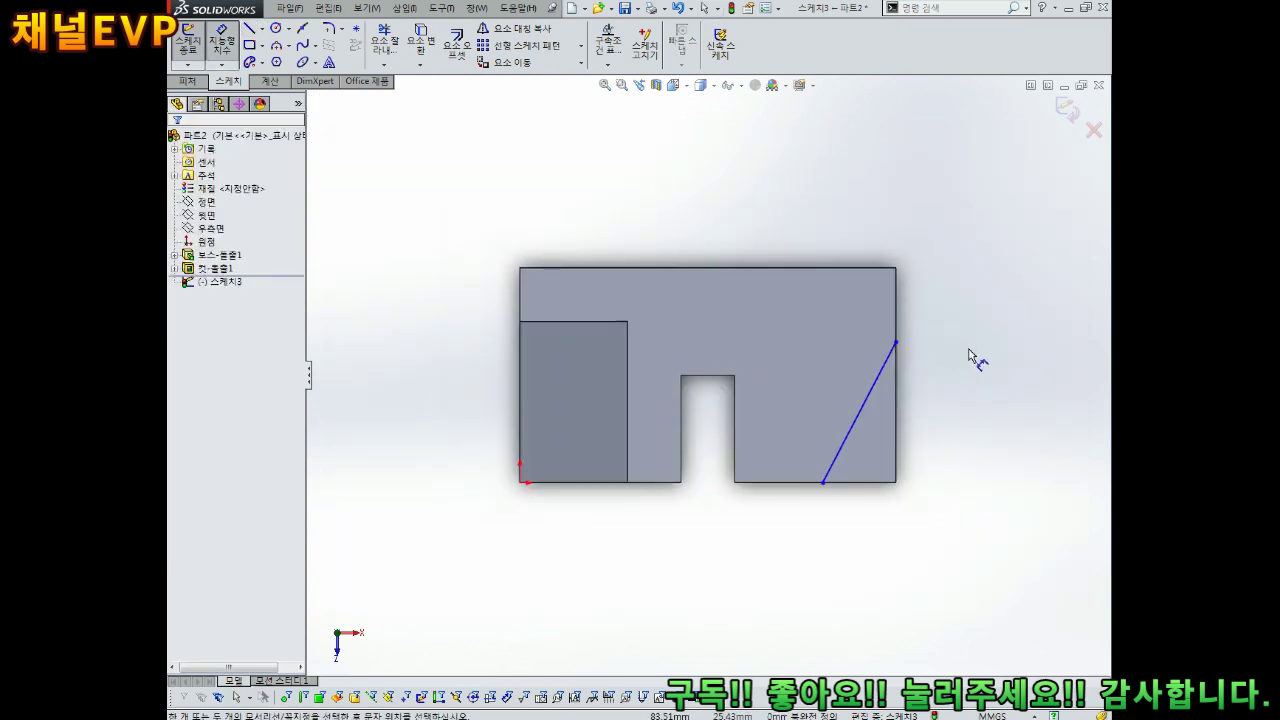
left_click(897, 344)
left_click(905, 288)
key("Return")
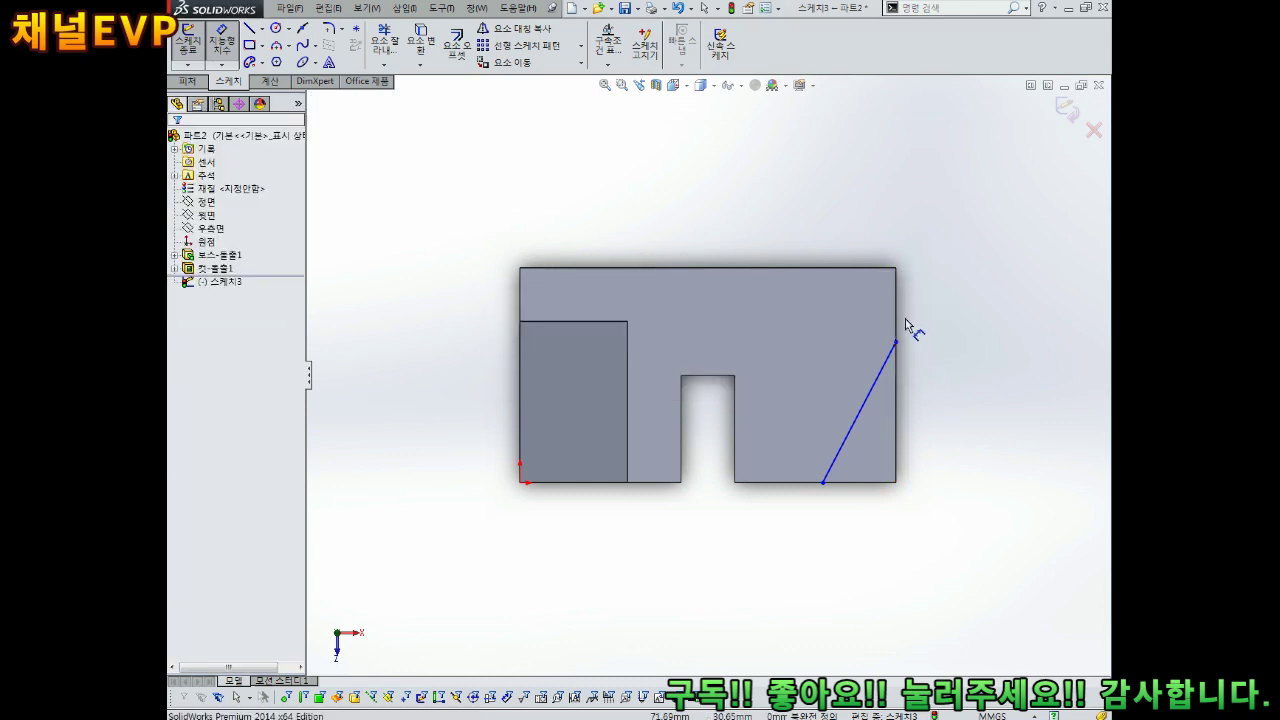
left_click(896, 344)
left_click(896, 268)
left_click(955, 318)
key("Return")
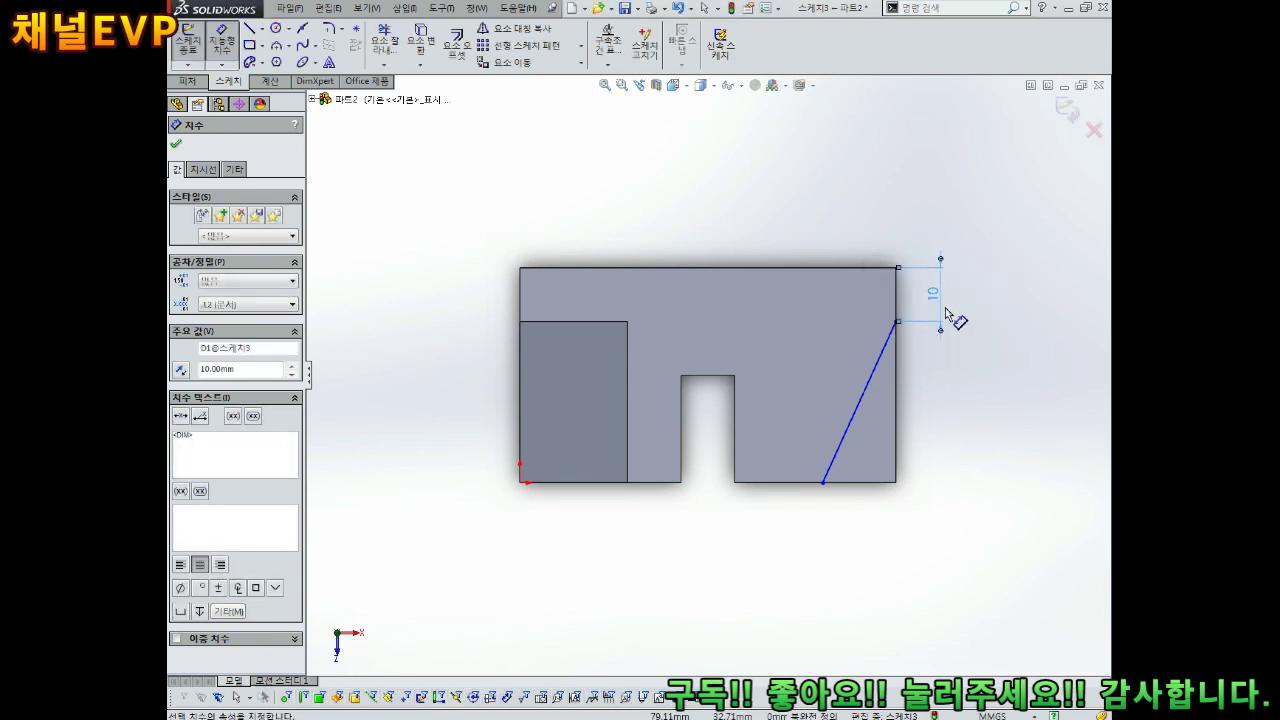
Dimension the slanted line's front end 20 mm from the front right corner and exit the sketch.
left_click(822, 483)
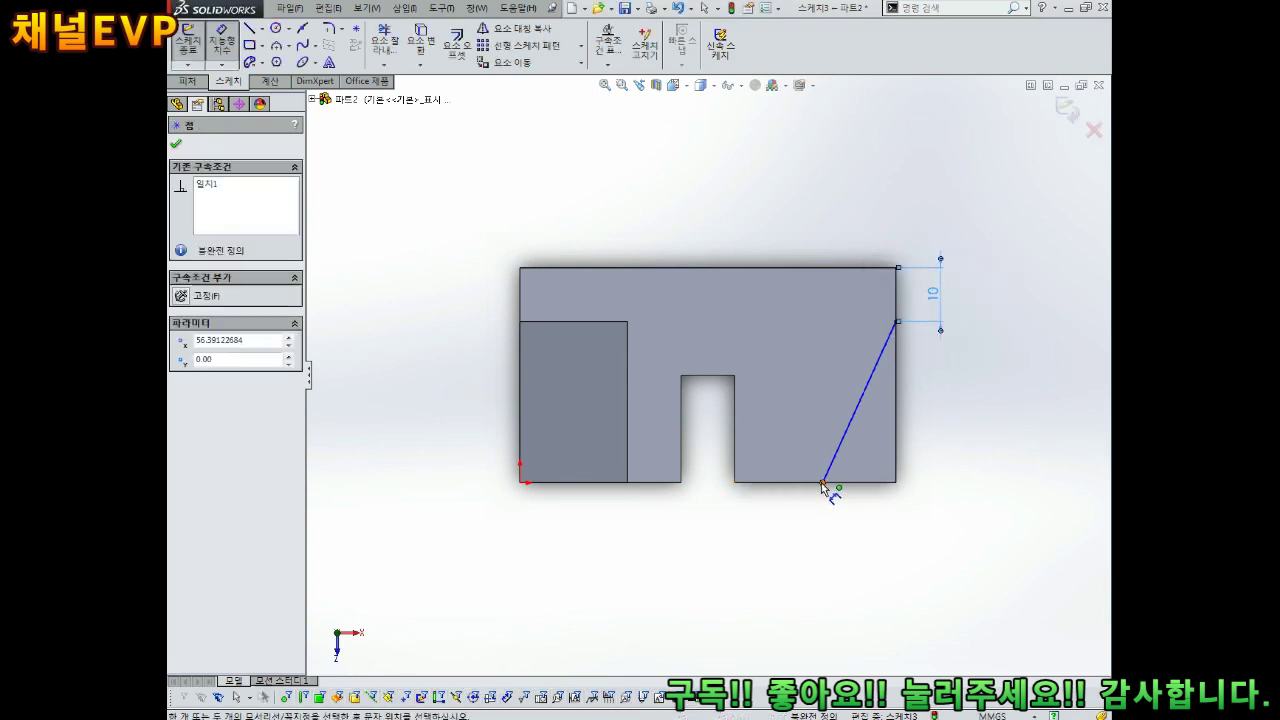
left_click(896, 483)
left_click(852, 522)
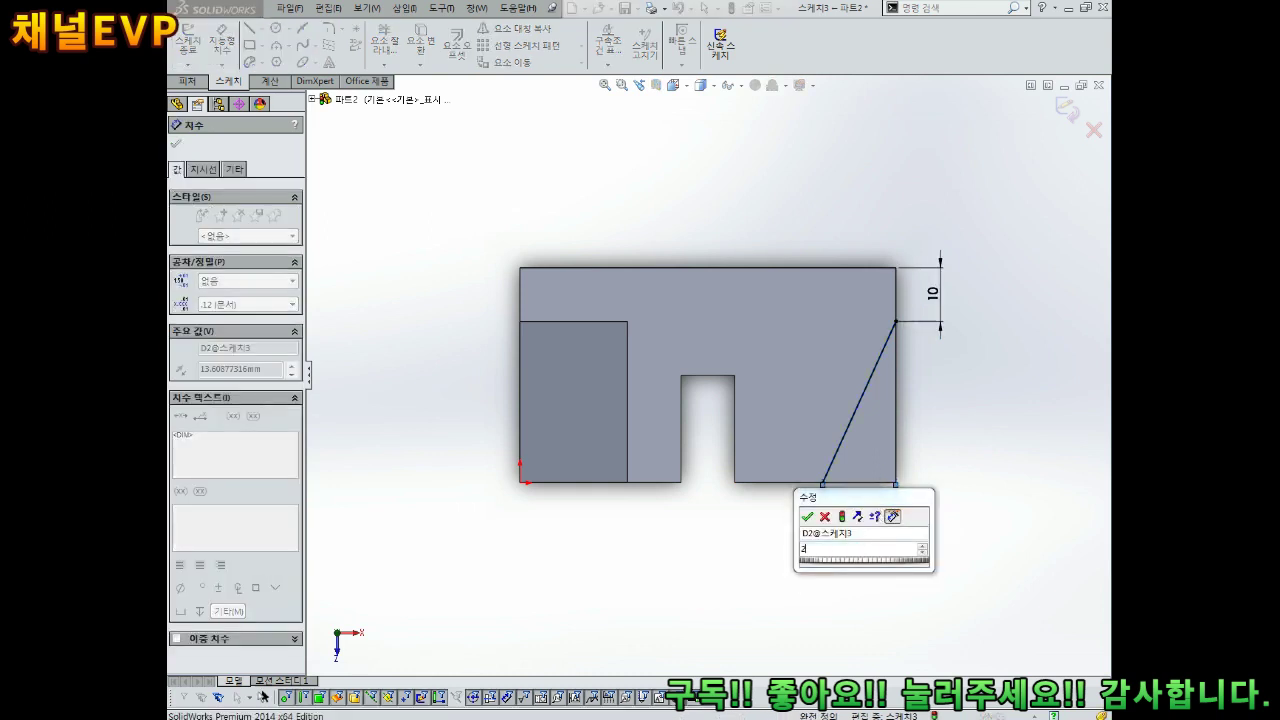
type("20")
key("Return")
key("z")
key("ctrl+7")
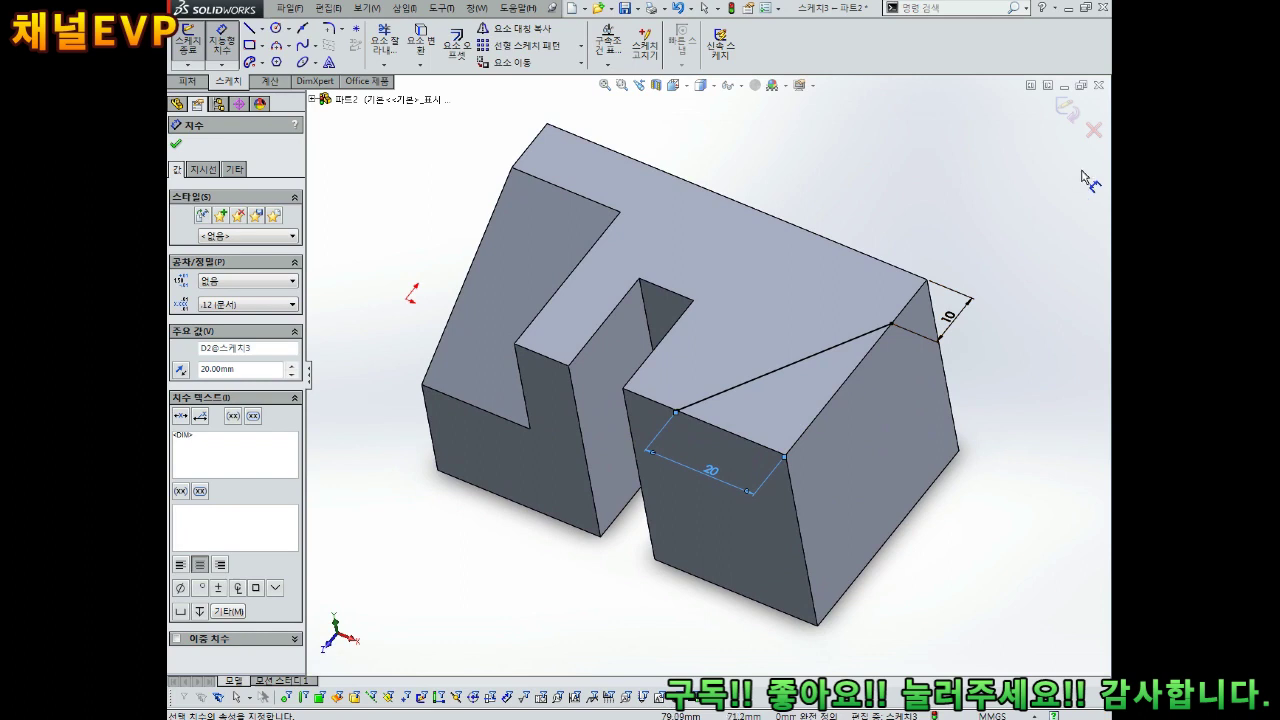
left_click(1067, 107)
Sketch a slanted line on the front face right of the slot, from the top-face line's front end to the right vertical edge.
mouse_move(1010, 160)
middle_mouse_down()
mouse_move(951, 206)
mouse_move(994, 223)
mouse_move(951, 277)
mouse_move(966, 362)
mouse_move(958, 345)
middle_mouse_up()
left_click(680, 424)
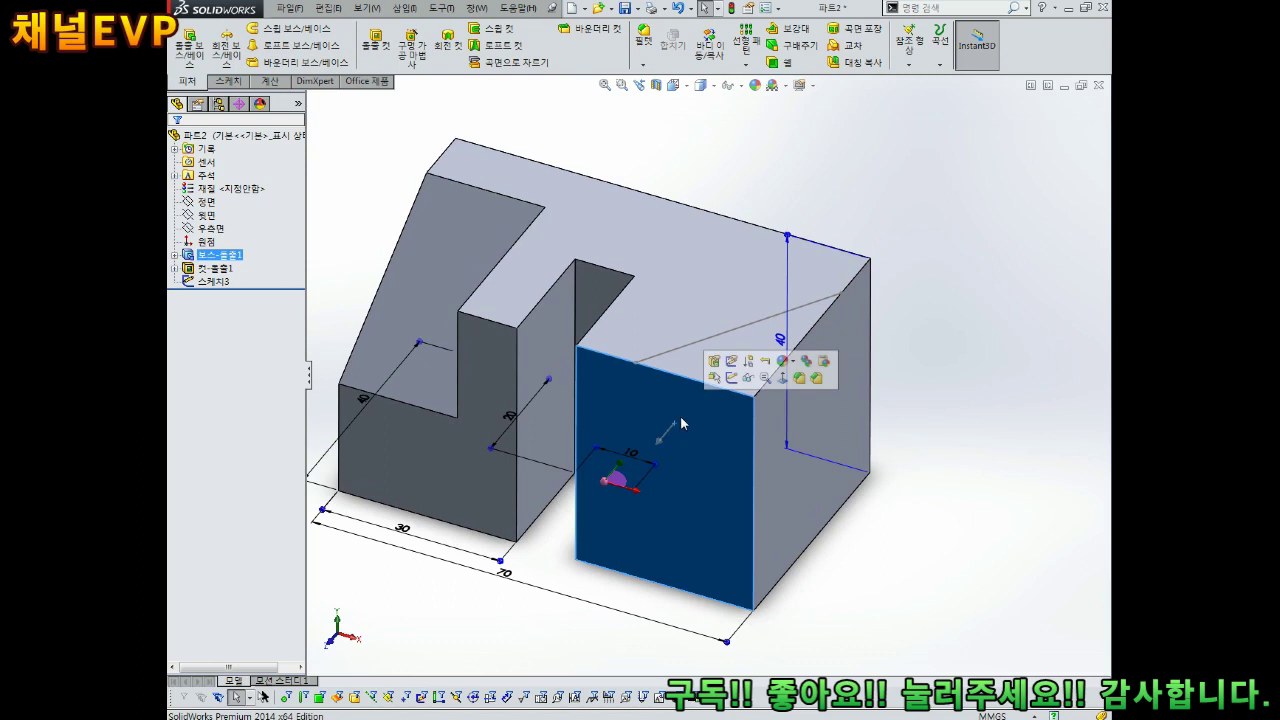
left_click(733, 378)
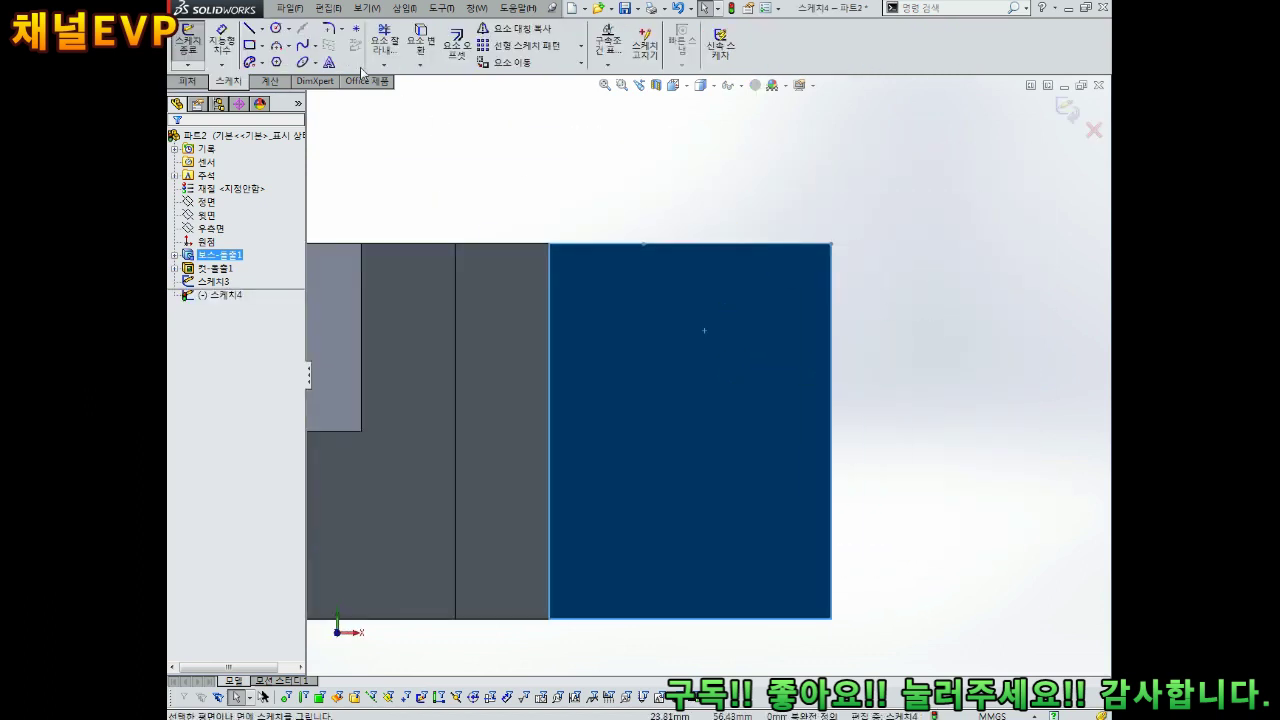
left_click(250, 30)
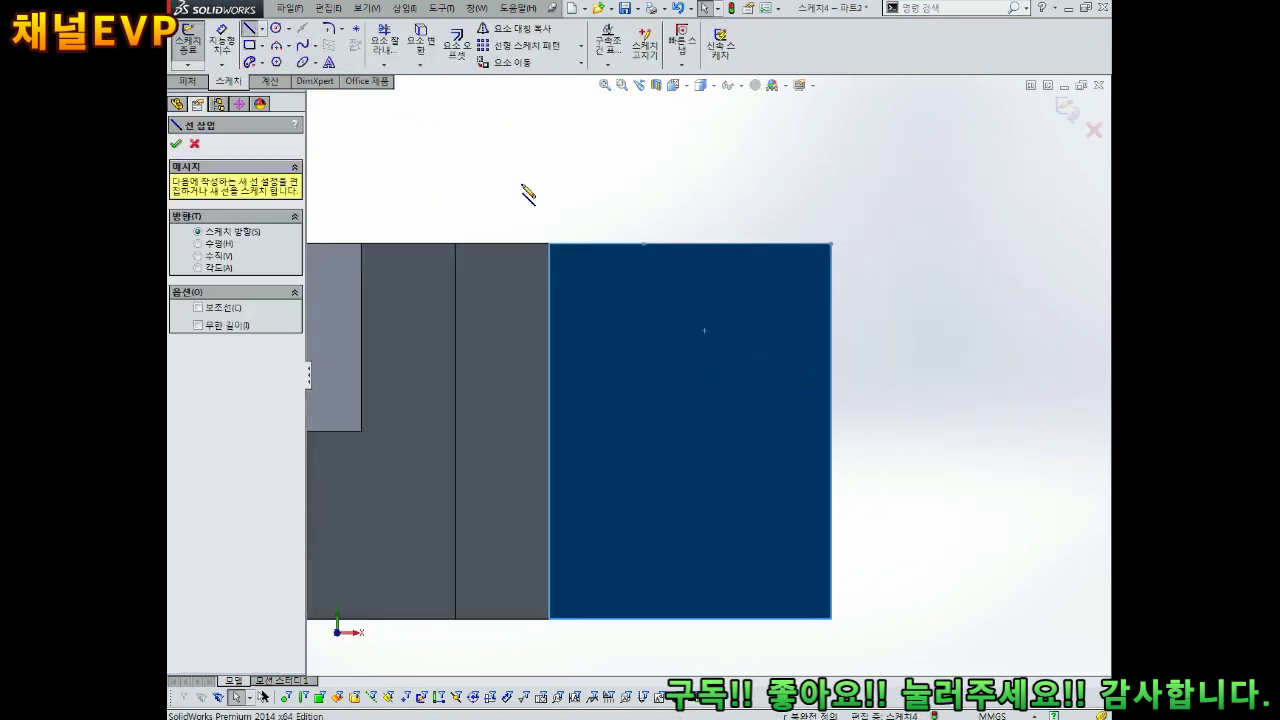
left_click(644, 244)
left_click(831, 441)
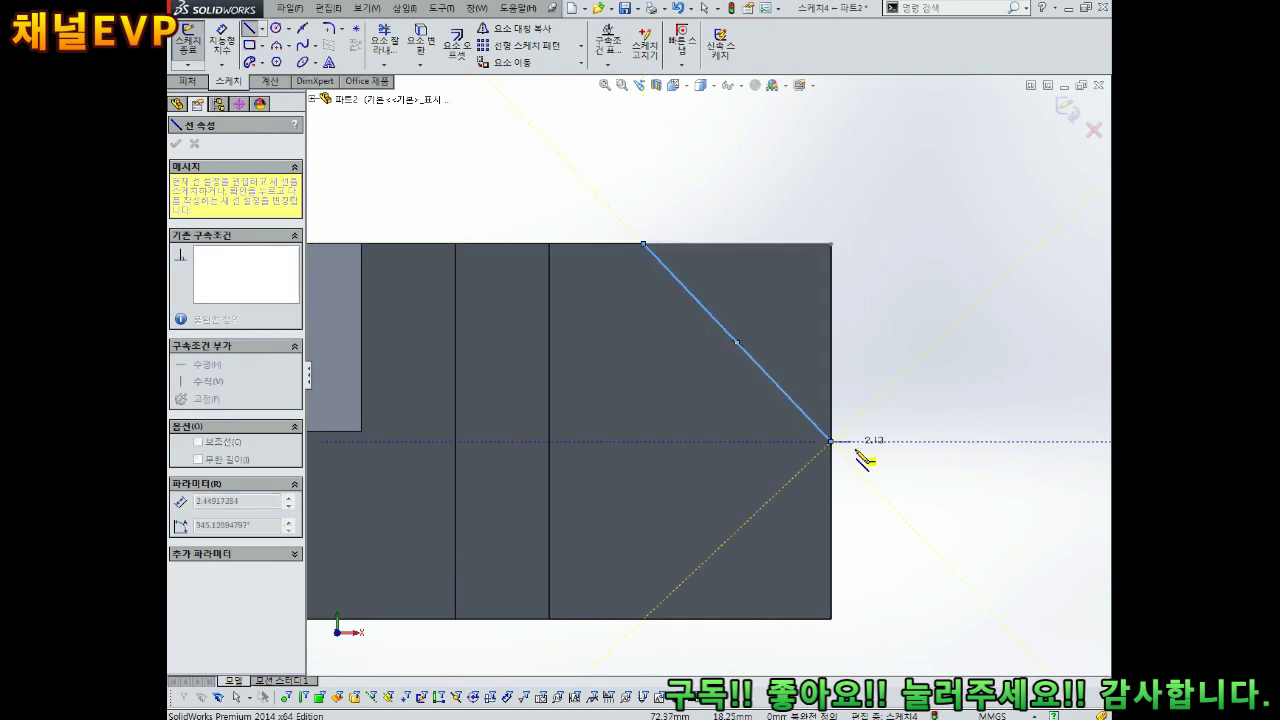
key("Escape")
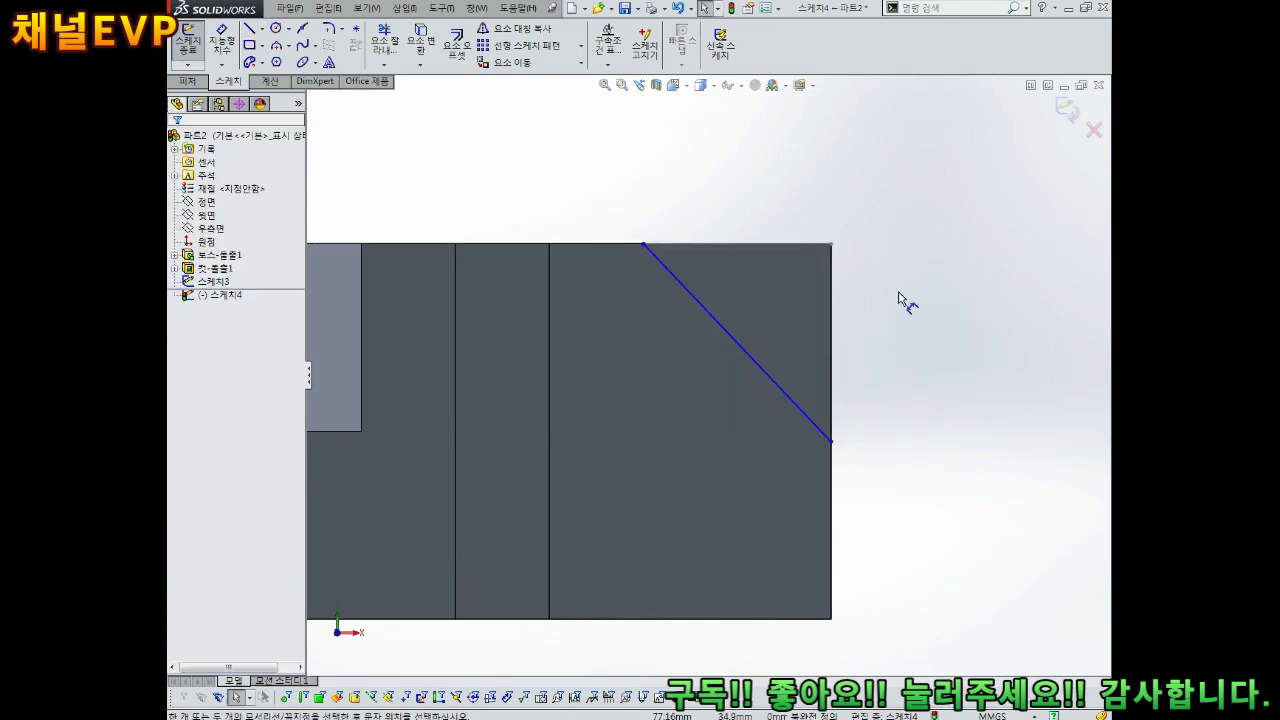
Dimension the line's upper end 20 mm from the front face's top right corner.
key("d")
left_click(644, 244)
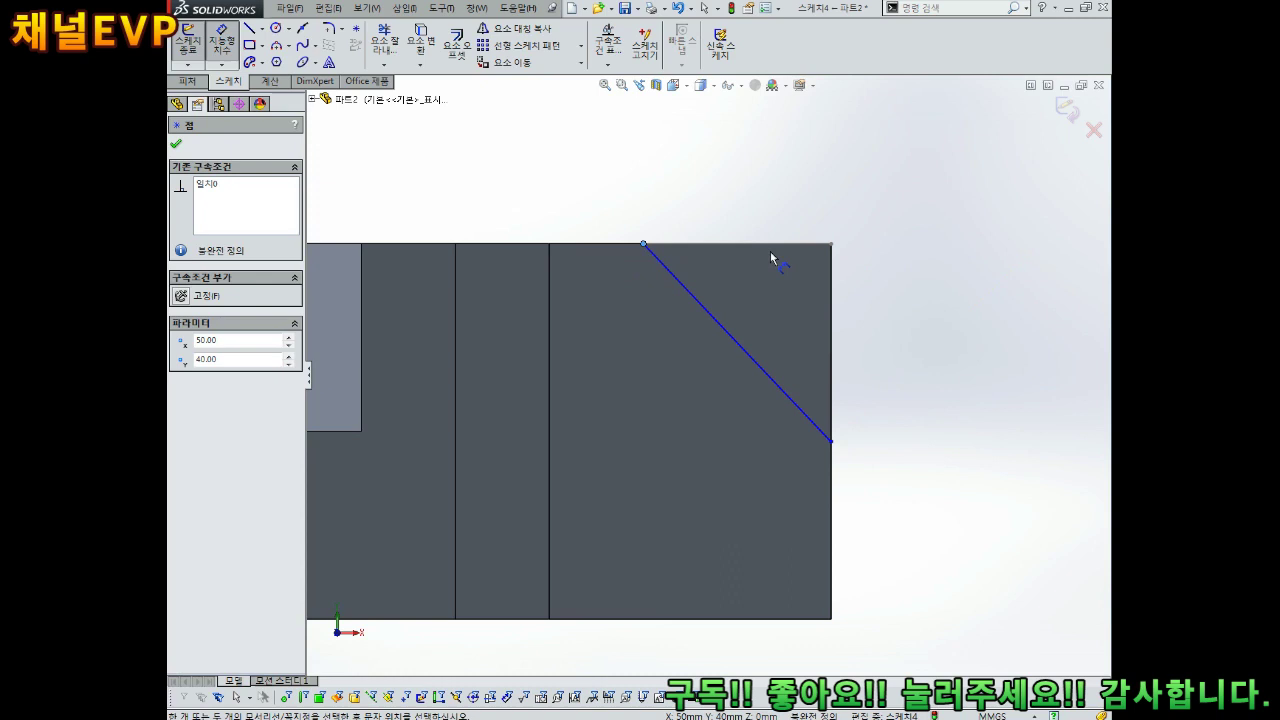
left_click(831, 243)
left_click(780, 200)
key("Return")
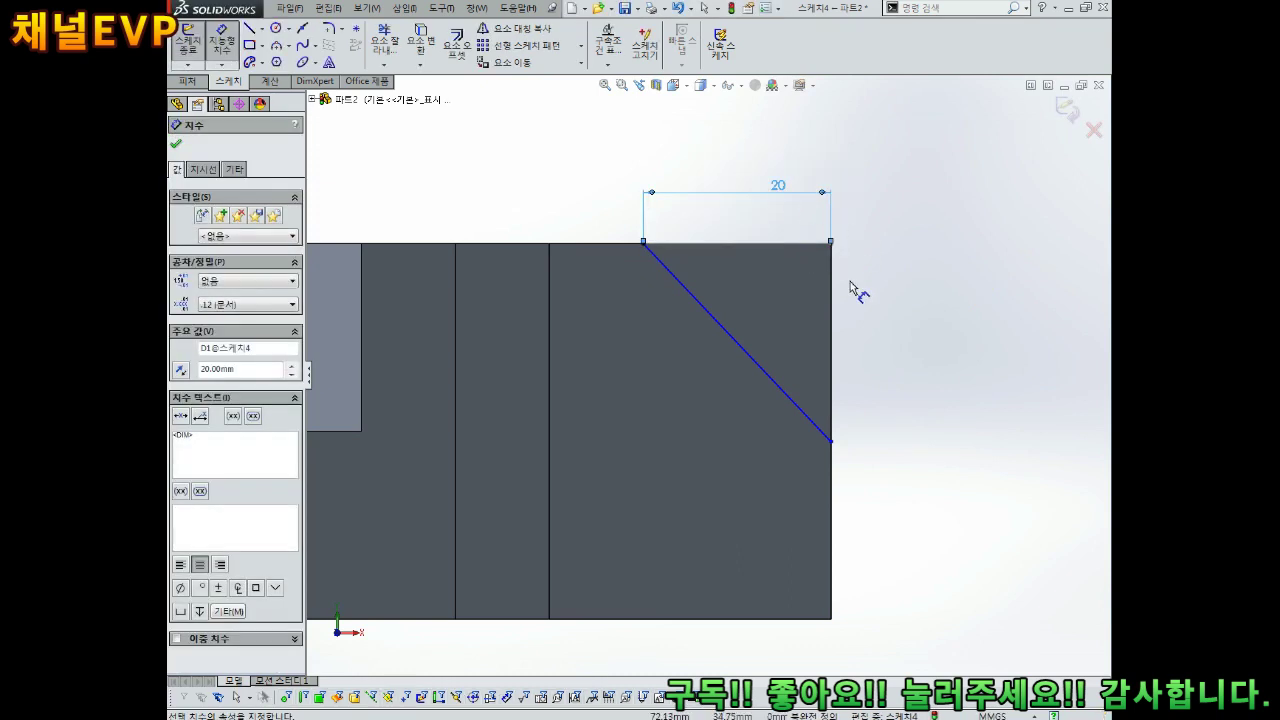
Dimension the slanted line's lower end 10 mm above the front face's bottom right corner.
left_click(831, 442)
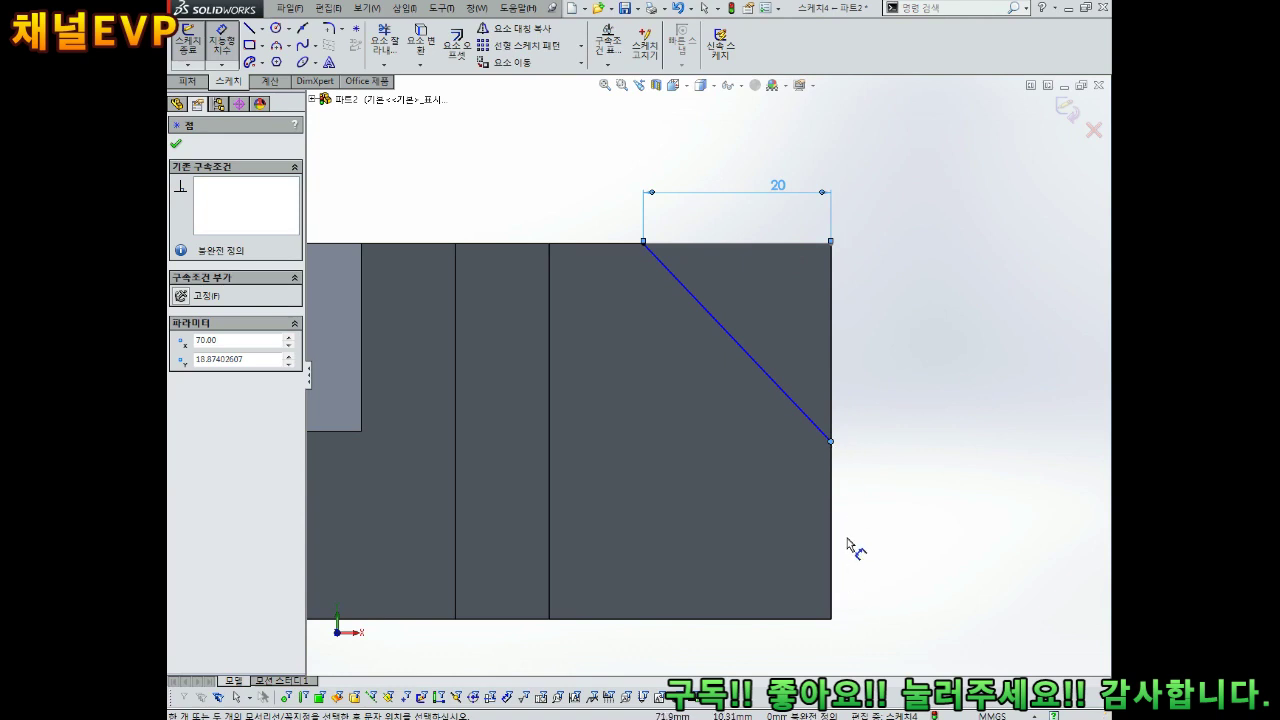
scroll(852, 500, "up", 3)
scroll(853, 497, "down", 2)
key("Escape")
key("Escape")
right_click_drag(780, 430, 780, 328)
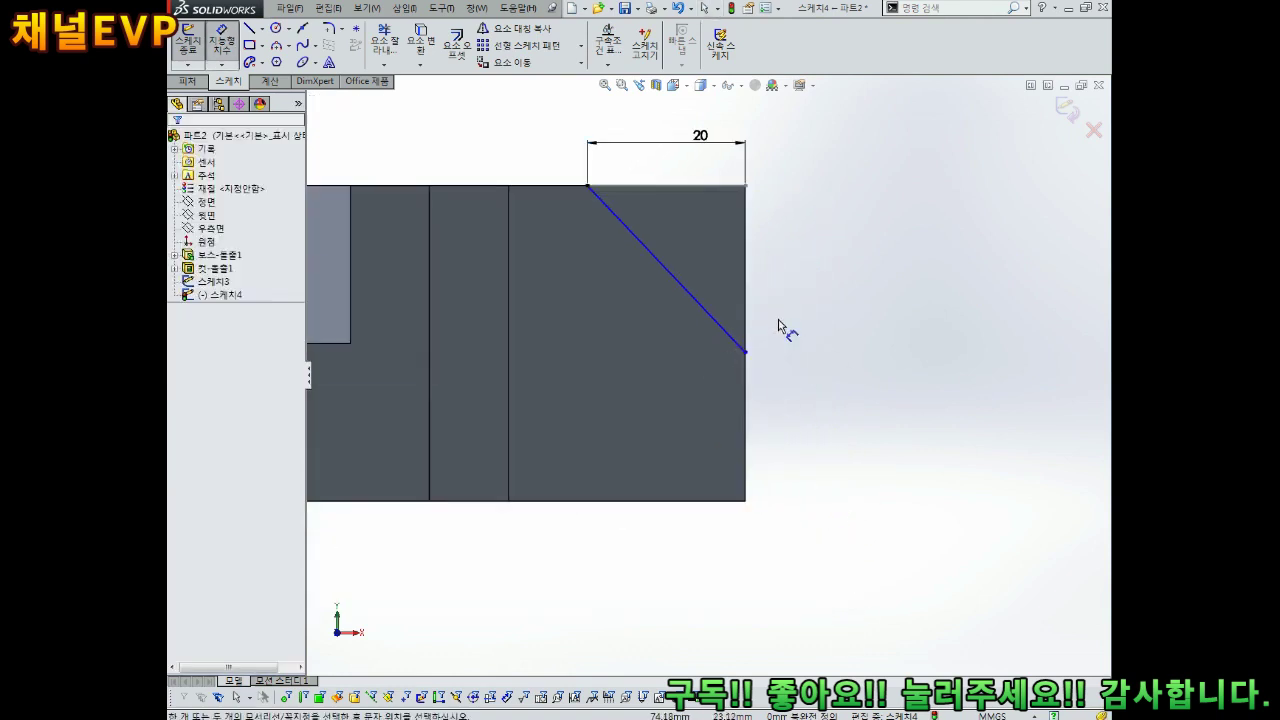
left_click(747, 354)
left_click(745, 502)
left_click(815, 445)
type("10")
key("Return")
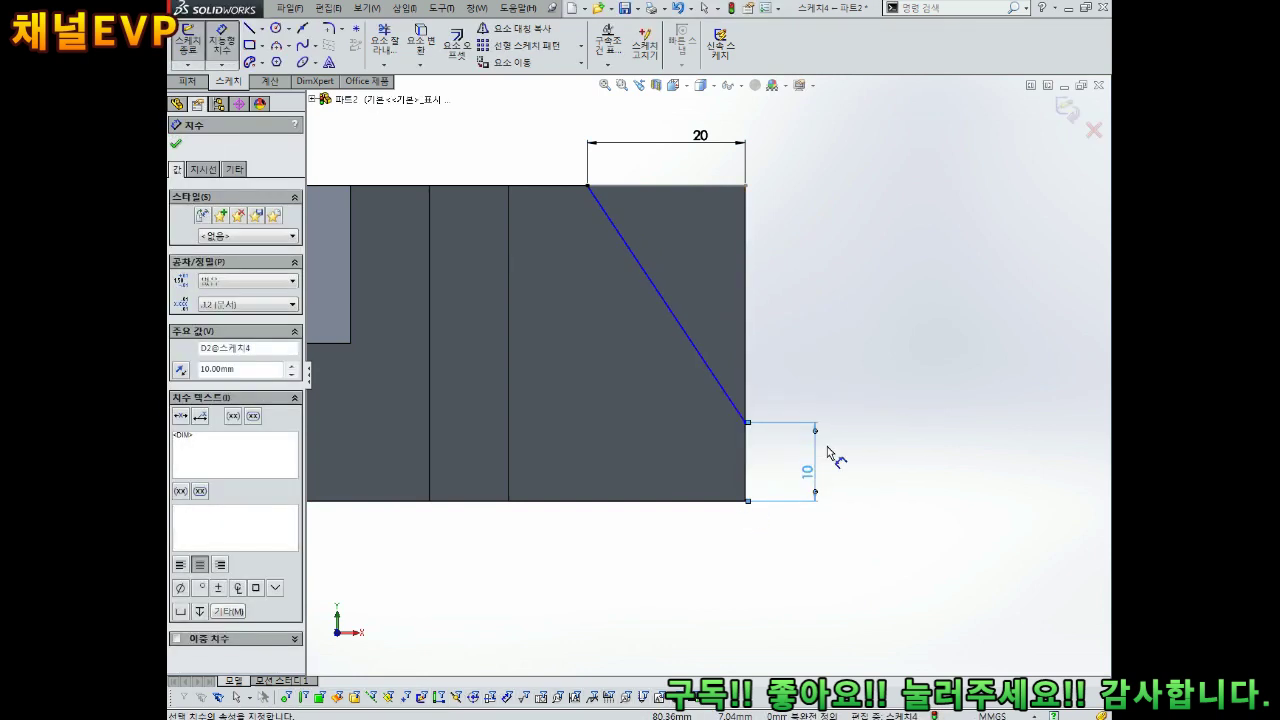
scroll(820, 448, "up", 2)
scroll(790, 440, "down", 2)
key("Escape")
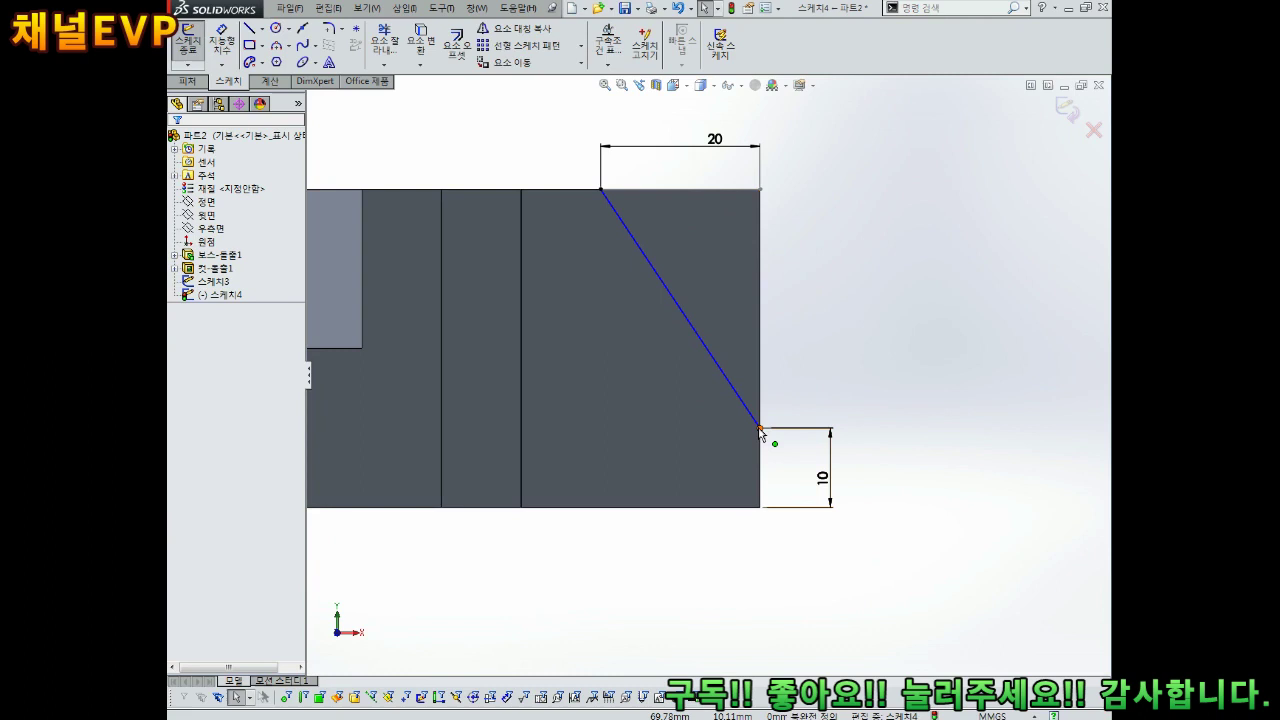
Make the slanted line's lower end coincident with the front face's right vertical edge and exit the sketch.
left_click(760, 433)
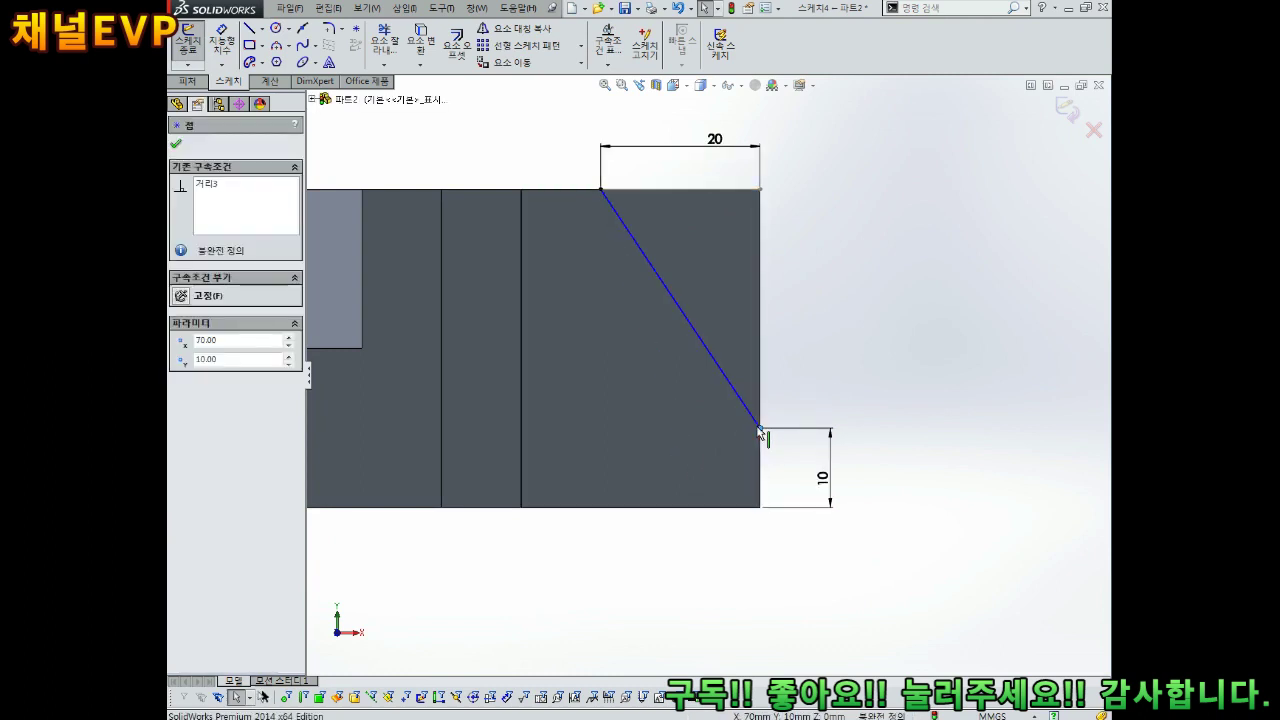
mouse_move(759, 431)
left_mouse_down()
mouse_move(748, 376)
mouse_move(763, 386)
left_mouse_up()
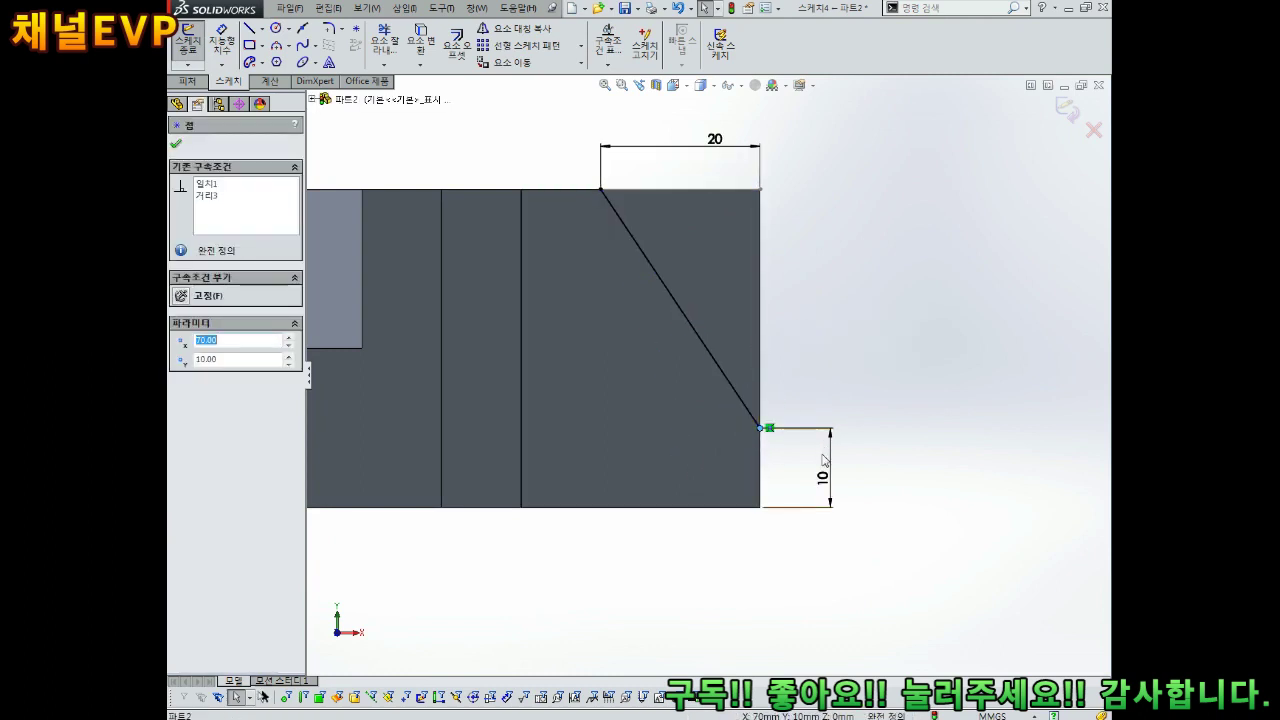
left_click(812, 447)
scroll(811, 446, "up", 3)
mouse_move(801, 369)
middle_mouse_down()
mouse_move(753, 413)
mouse_move(690, 358)
middle_mouse_up()
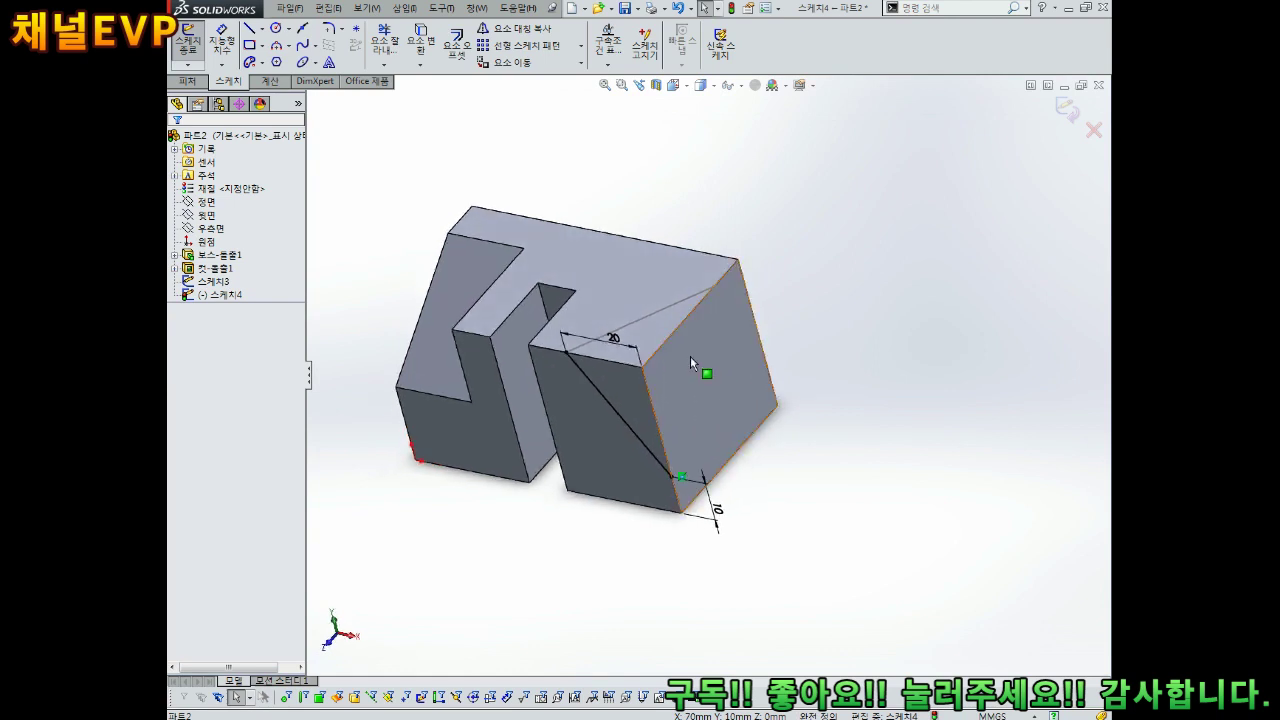
middle_click_drag(686, 288, 673, 263)
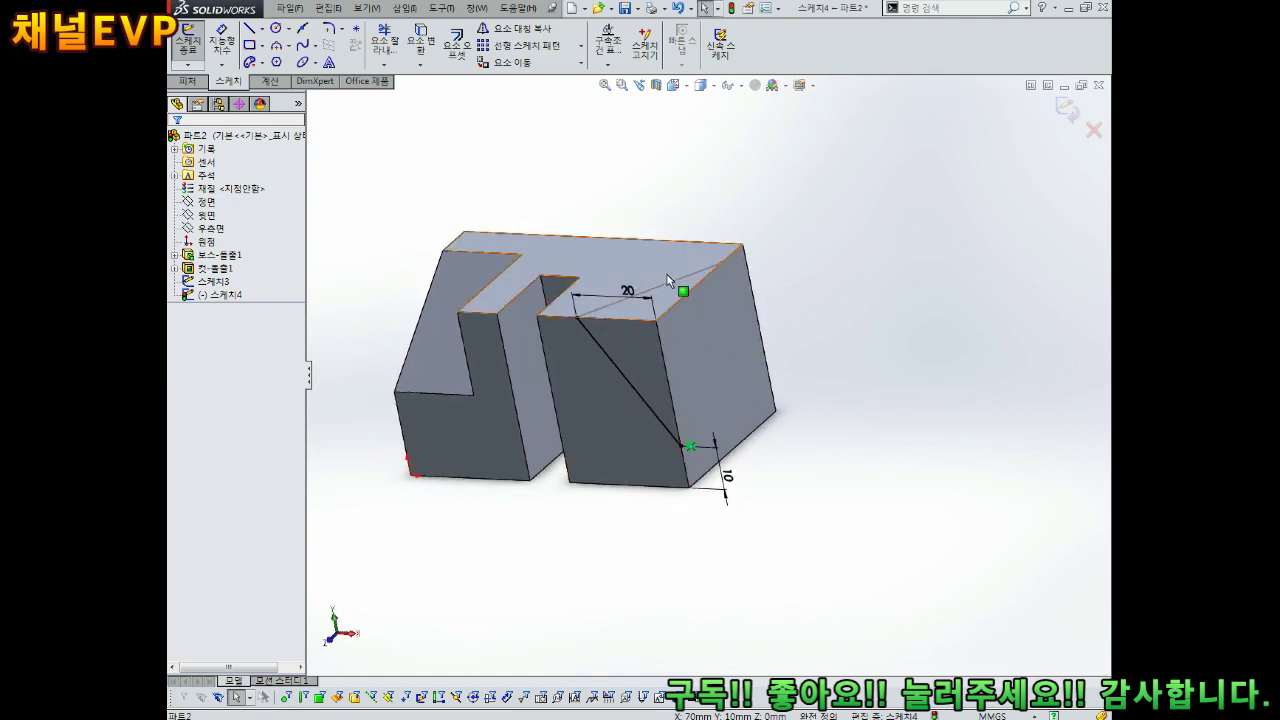
left_click(1072, 115)
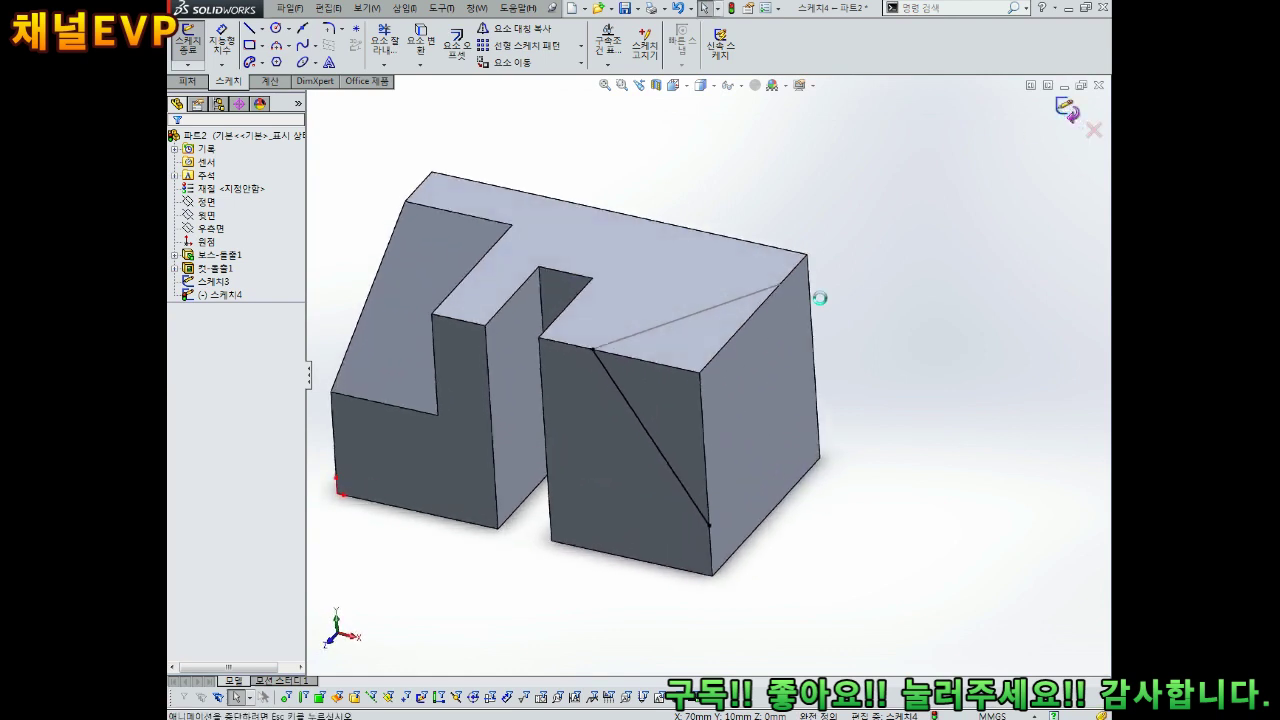
Create a reference plane through the slanted sketch lines on the top and front faces.
scroll(942, 334, "up", 2)
mouse_move(879, 361)
middle_mouse_down()
mouse_move(863, 351)
mouse_move(887, 352)
middle_mouse_up()
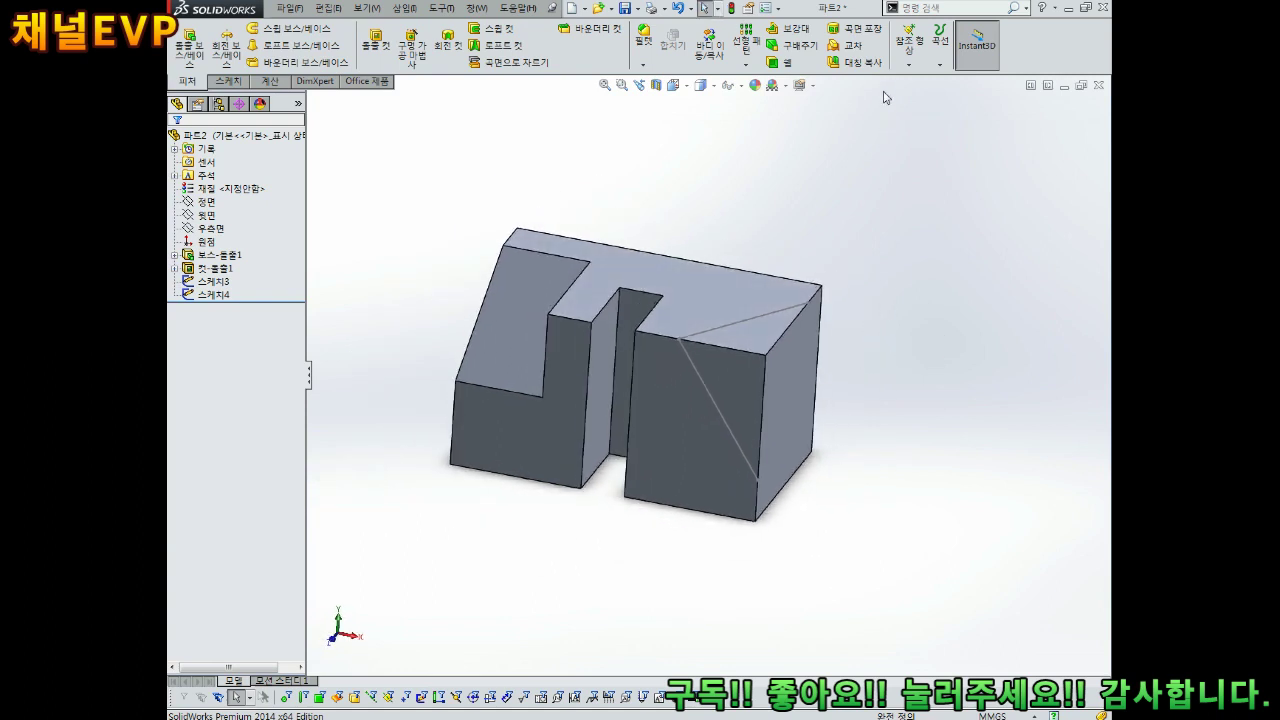
left_click(908, 45)
left_click(935, 84)
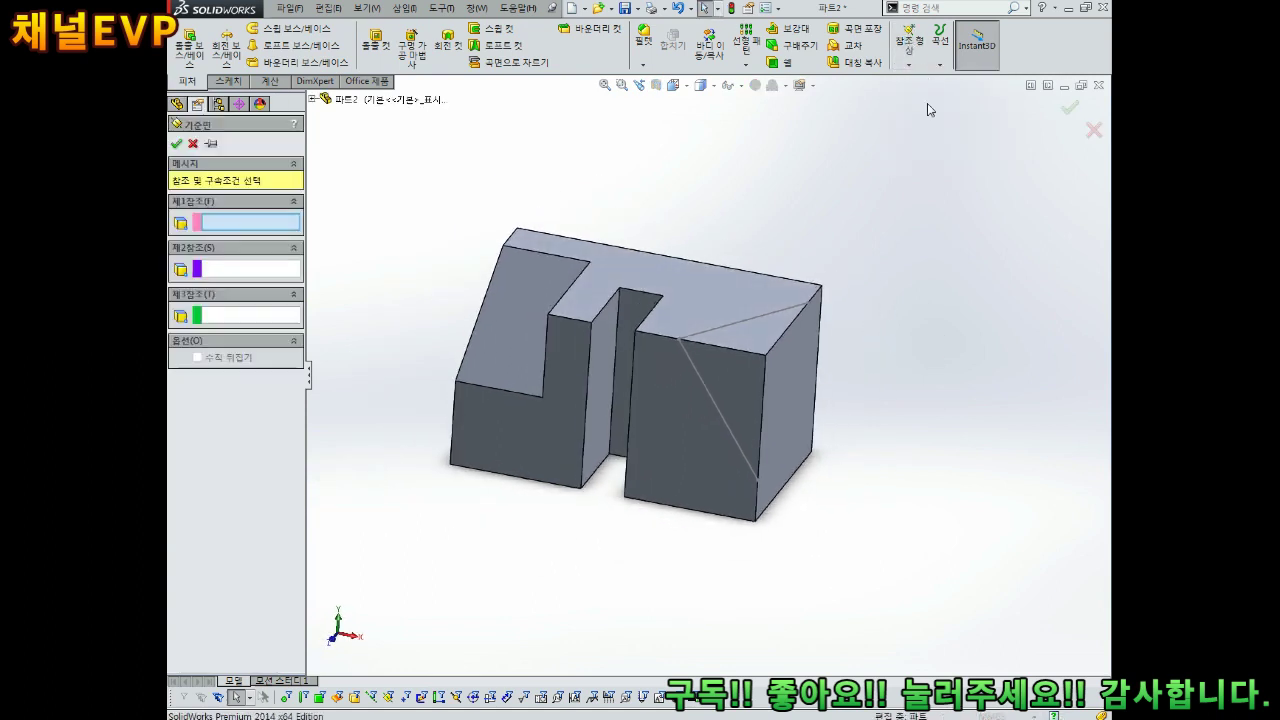
left_click(744, 325)
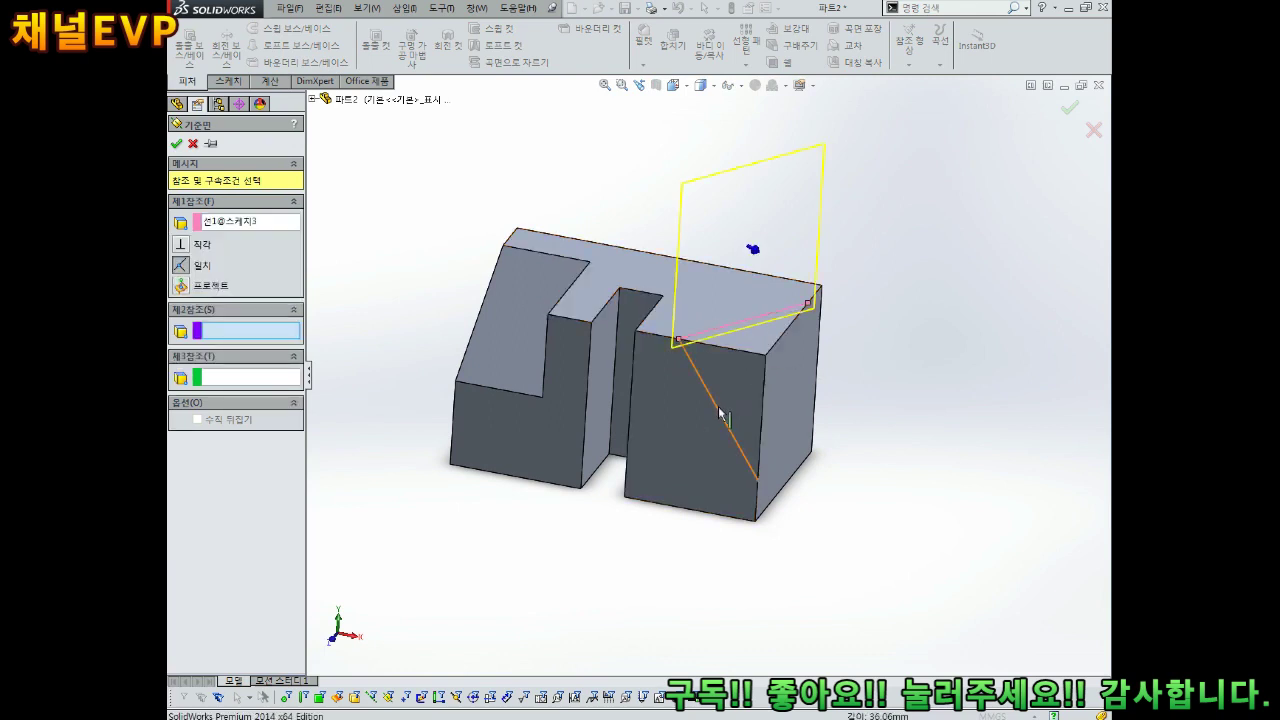
left_click(722, 417)
middle_click_drag(778, 427, 170, 237)
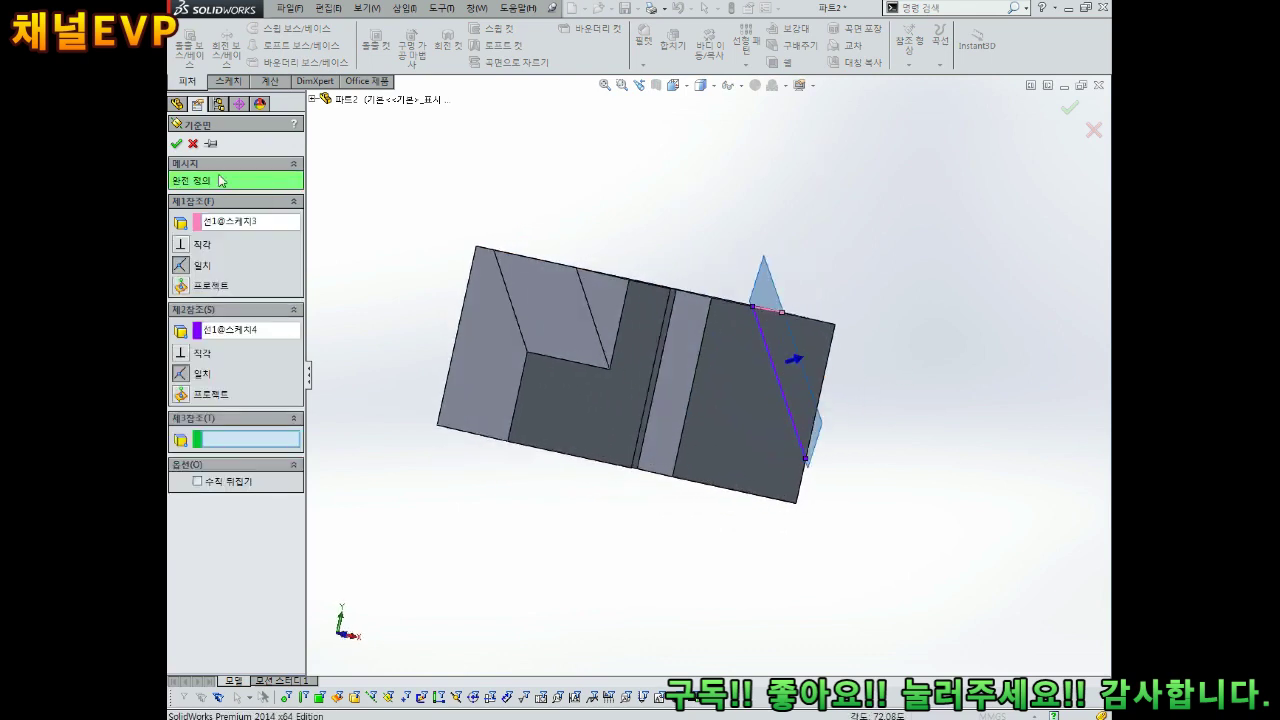
left_click(177, 144)
Sketch a rectangle about 82 by 84 mm on the new slanted plane, enclosing the corner, and exit the sketch.
middle_click_drag(537, 177, 789, 337)
left_click(743, 324)
left_click(800, 282)
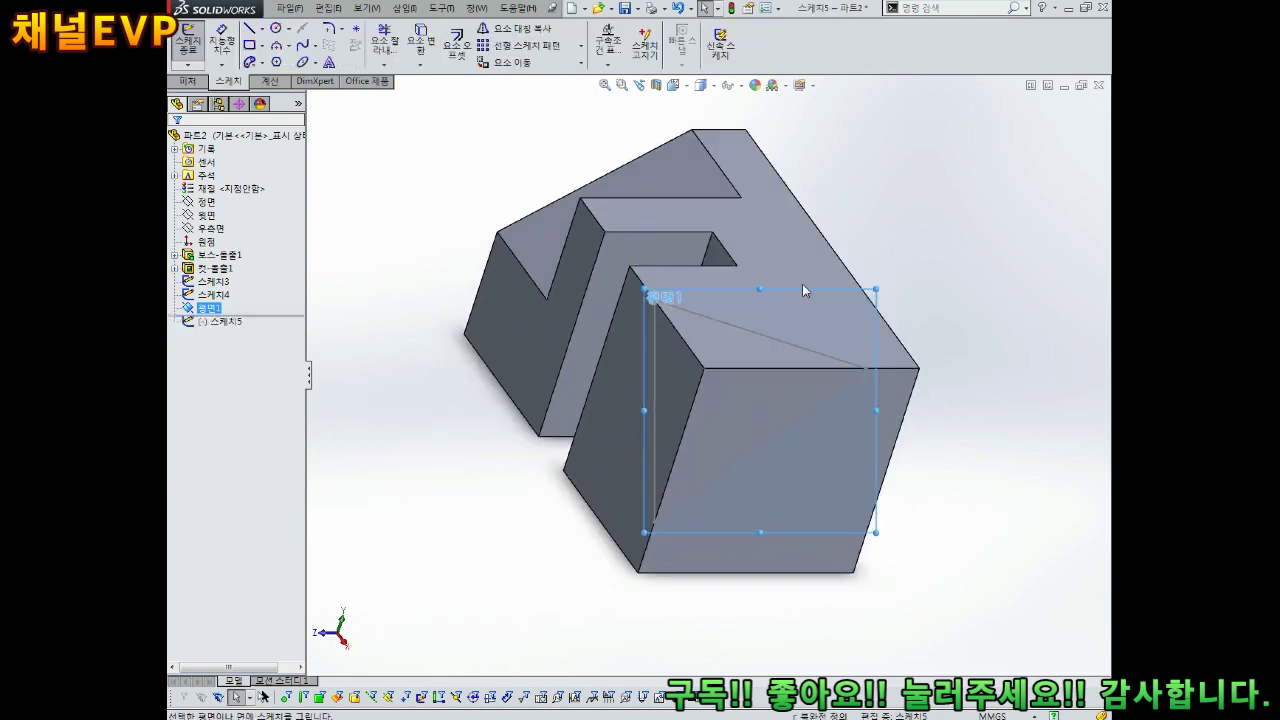
left_click(249, 45)
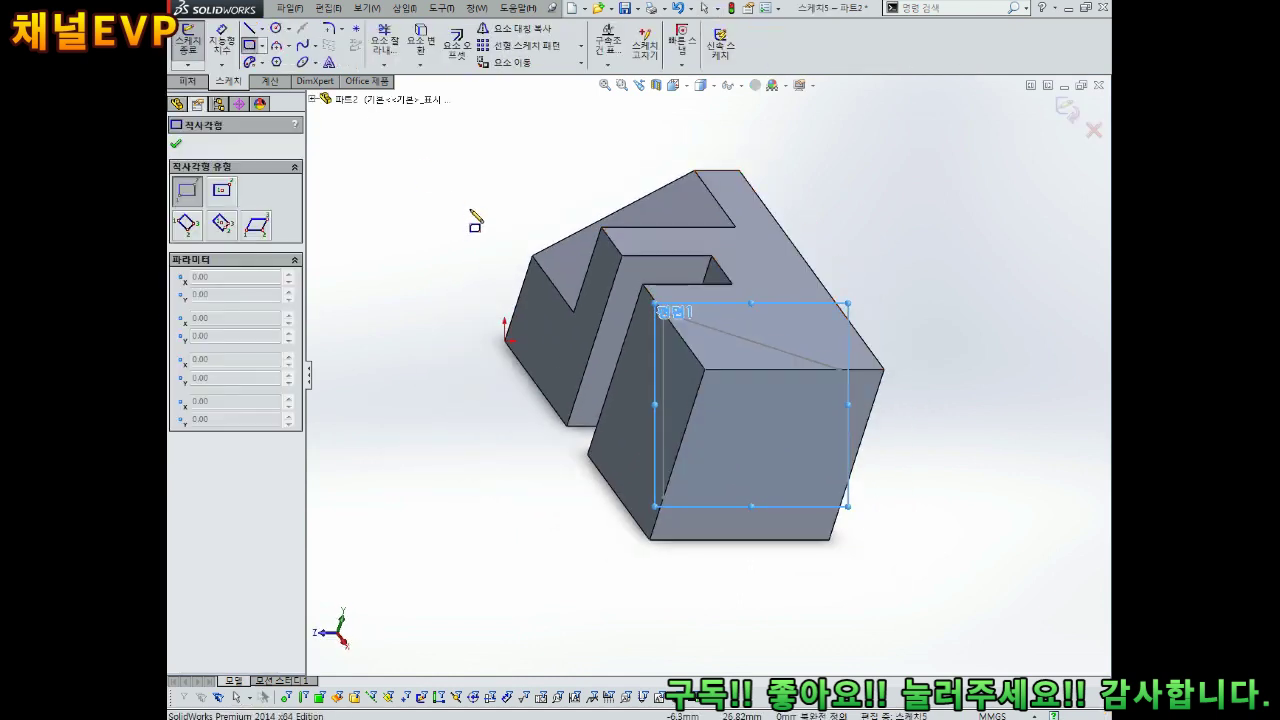
left_click(526, 171)
left_click(948, 601)
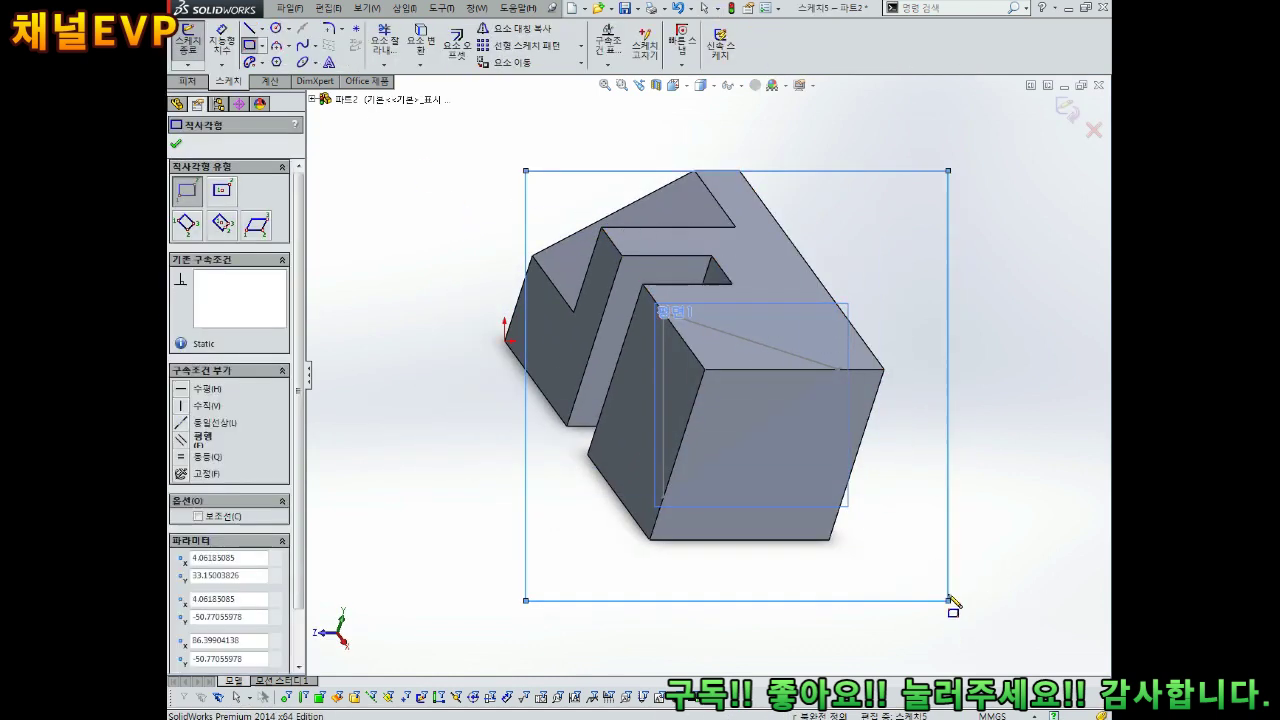
key("Escape")
mouse_move(1036, 393)
middle_mouse_down()
mouse_move(923, 337)
mouse_move(843, 266)
mouse_move(883, 331)
mouse_move(1062, 176)
middle_mouse_up()
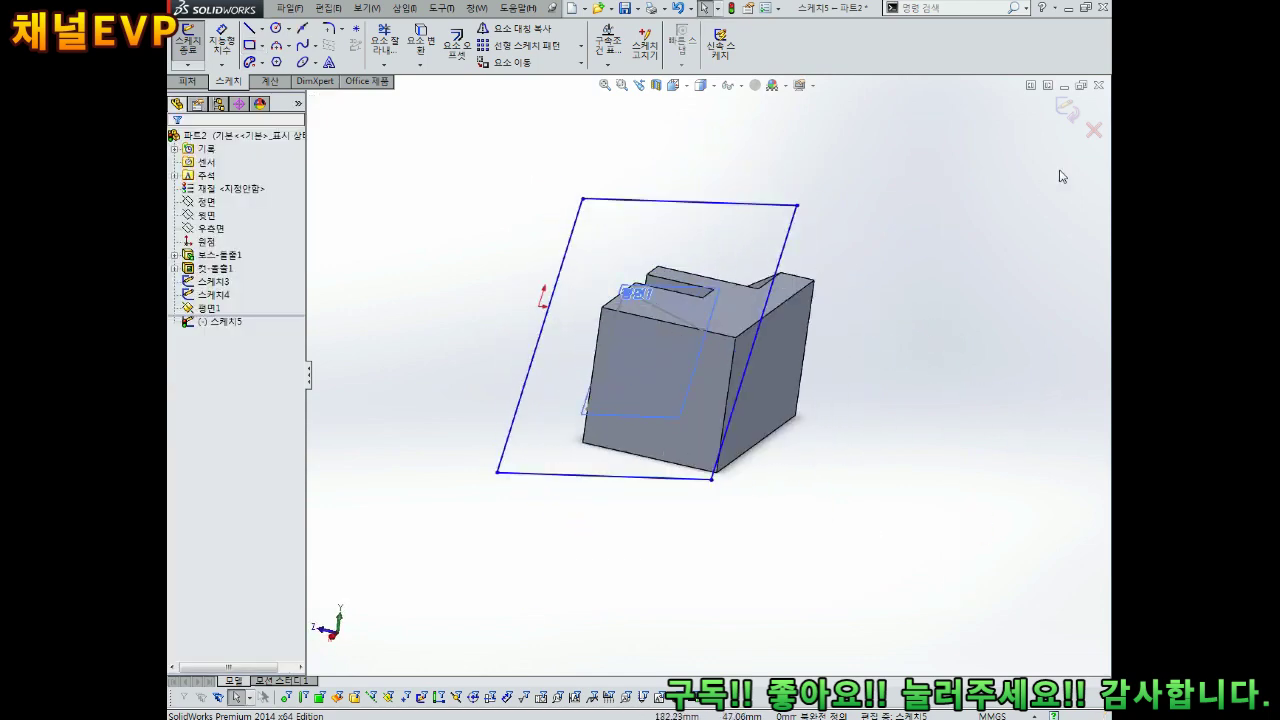
middle_click_drag(1073, 115, 1068, 110)
left_click(1067, 109)
Cut-extrude the rectangle Through All with its direction reversed outward to remove the block's front right corner.
mouse_move(850, 300)
middle_mouse_down()
mouse_move(906, 331)
mouse_move(880, 235)
middle_mouse_up()
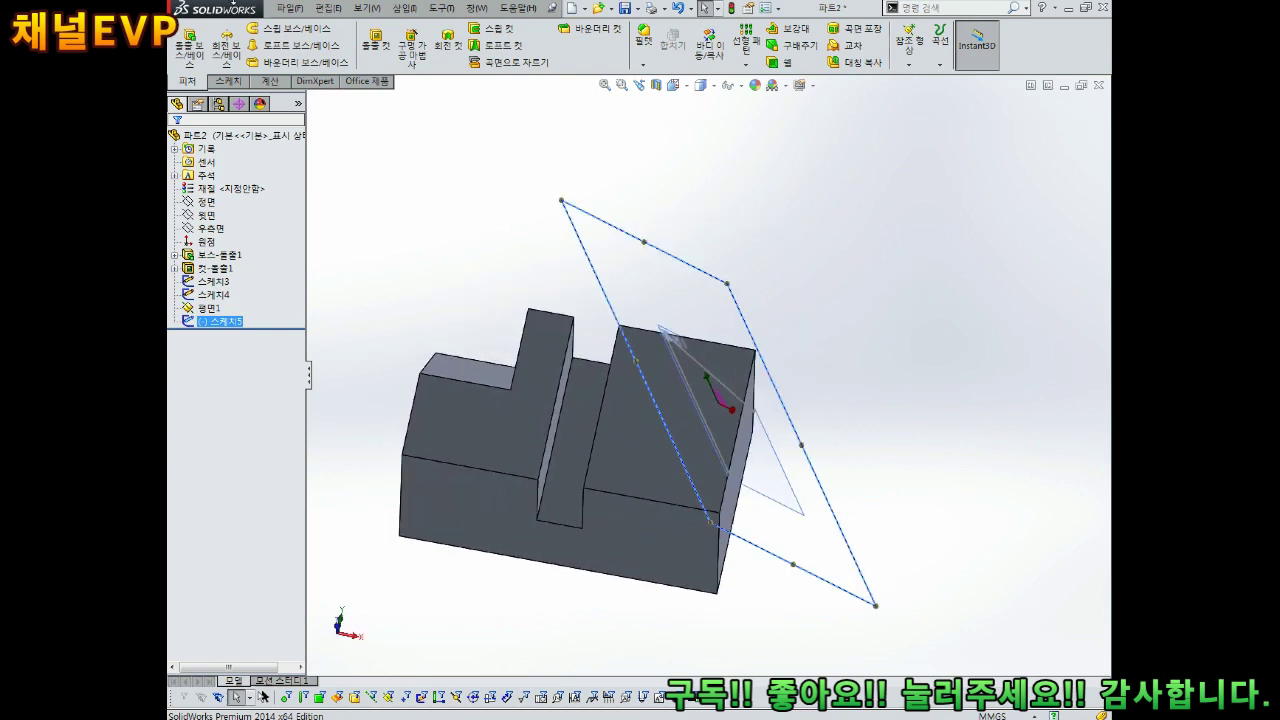
left_click(374, 50)
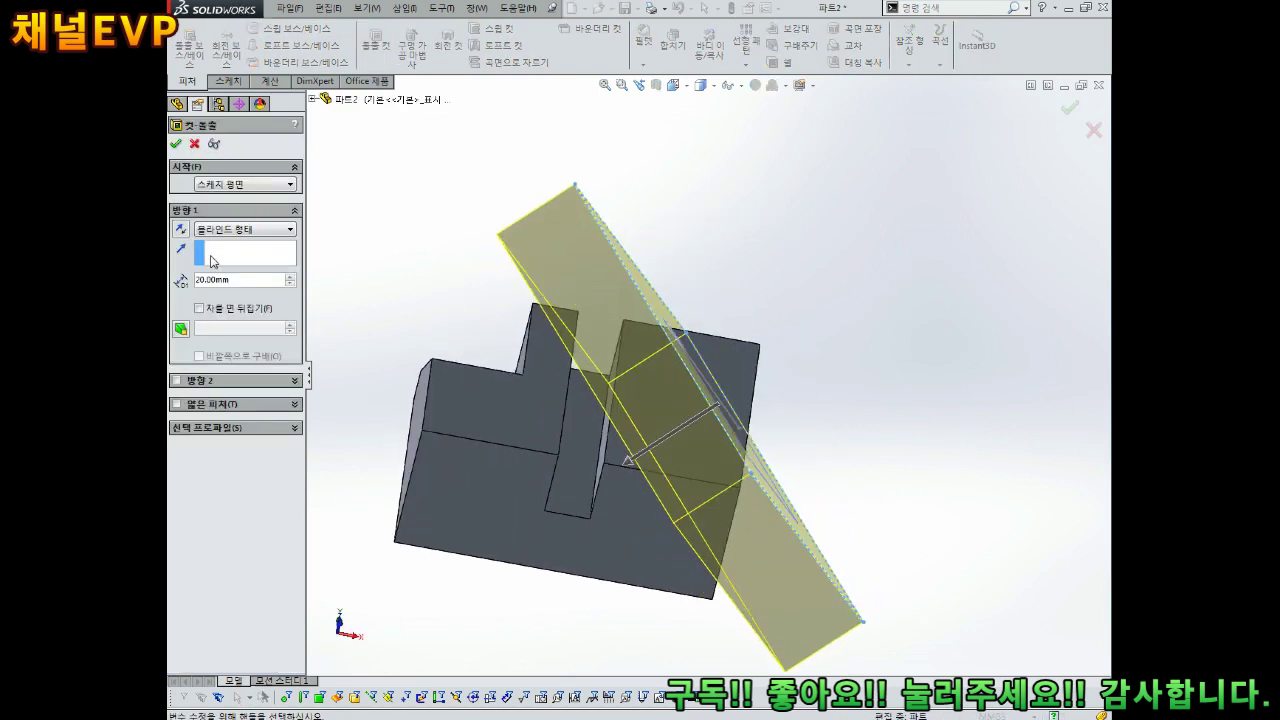
left_click(181, 230)
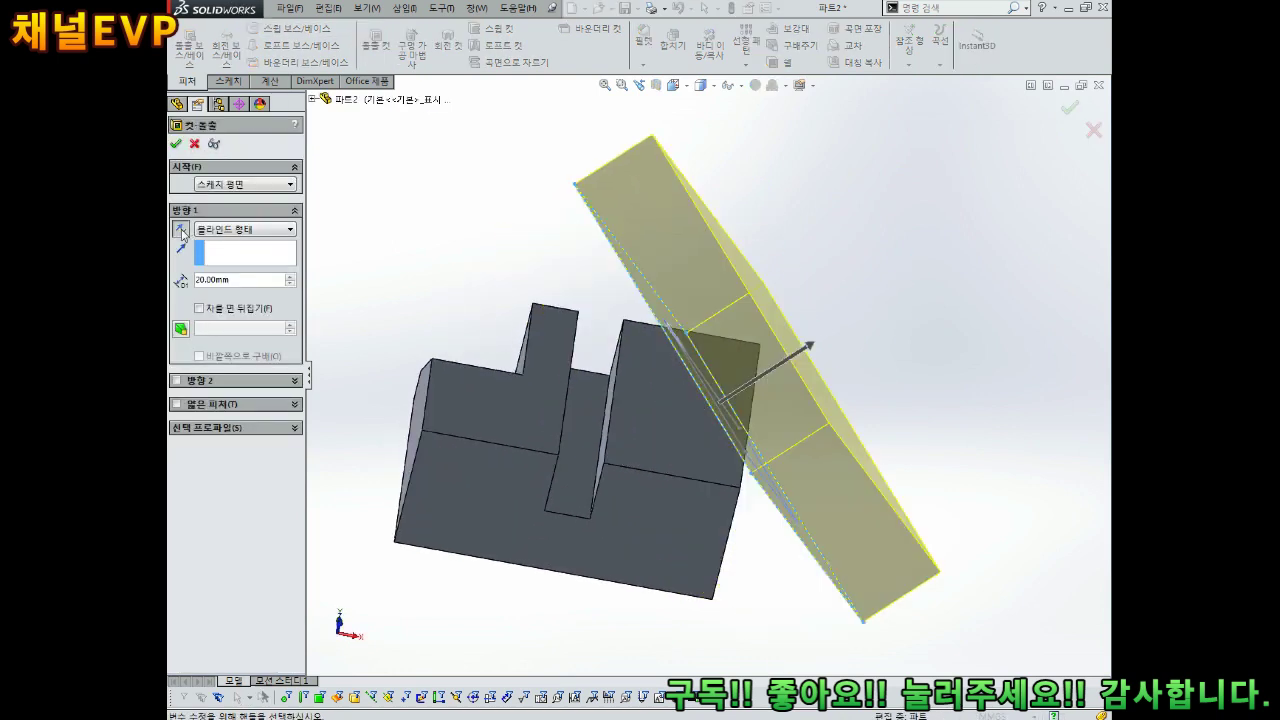
left_click(232, 230)
left_click(215, 250)
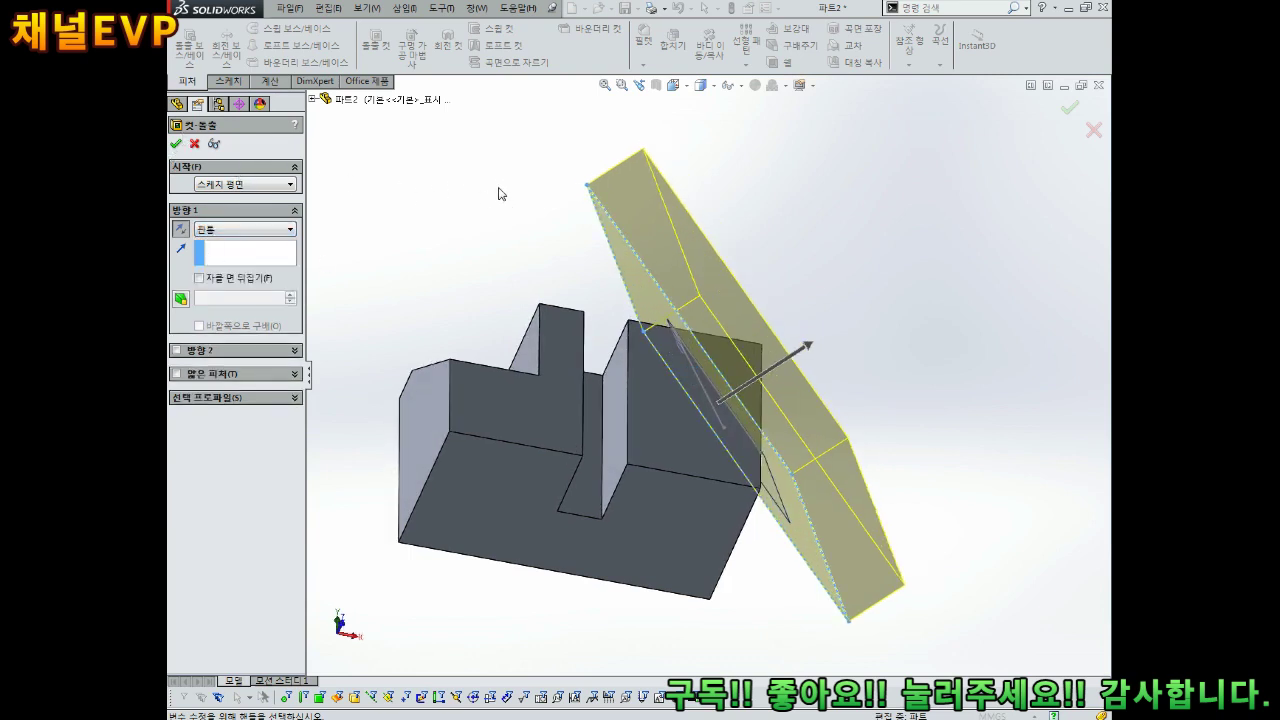
left_click(177, 145)
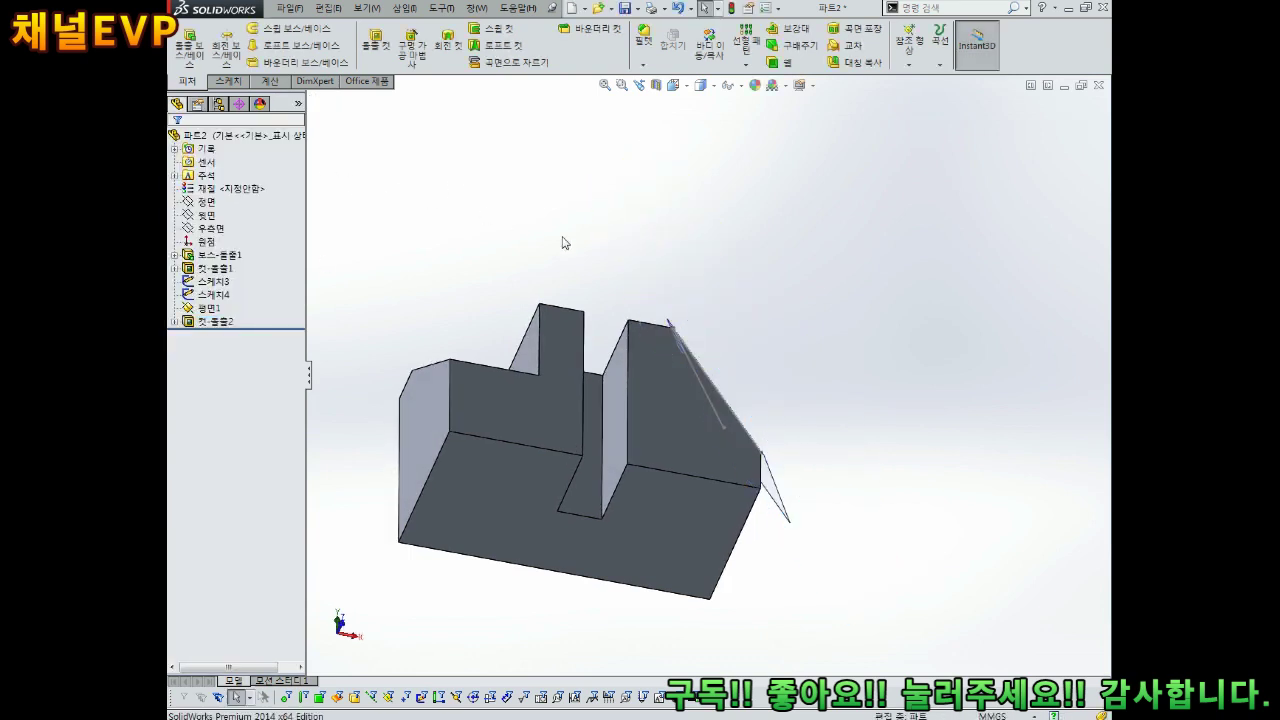
Hide the slanted reference plane and the two slanted-line sketches.
middle_click_drag(563, 240, 491, 279)
middle_click_drag(767, 258, 752, 300)
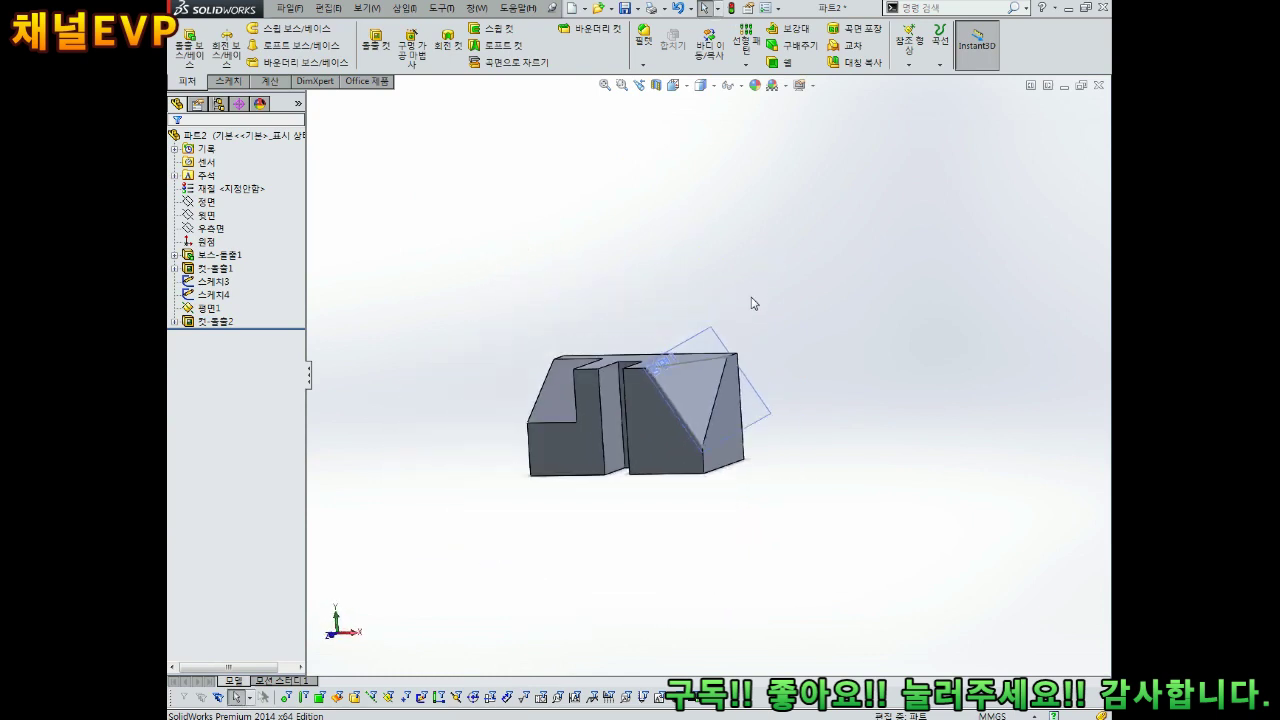
left_click(215, 294, "ctrl")
left_click(212, 309, "ctrl")
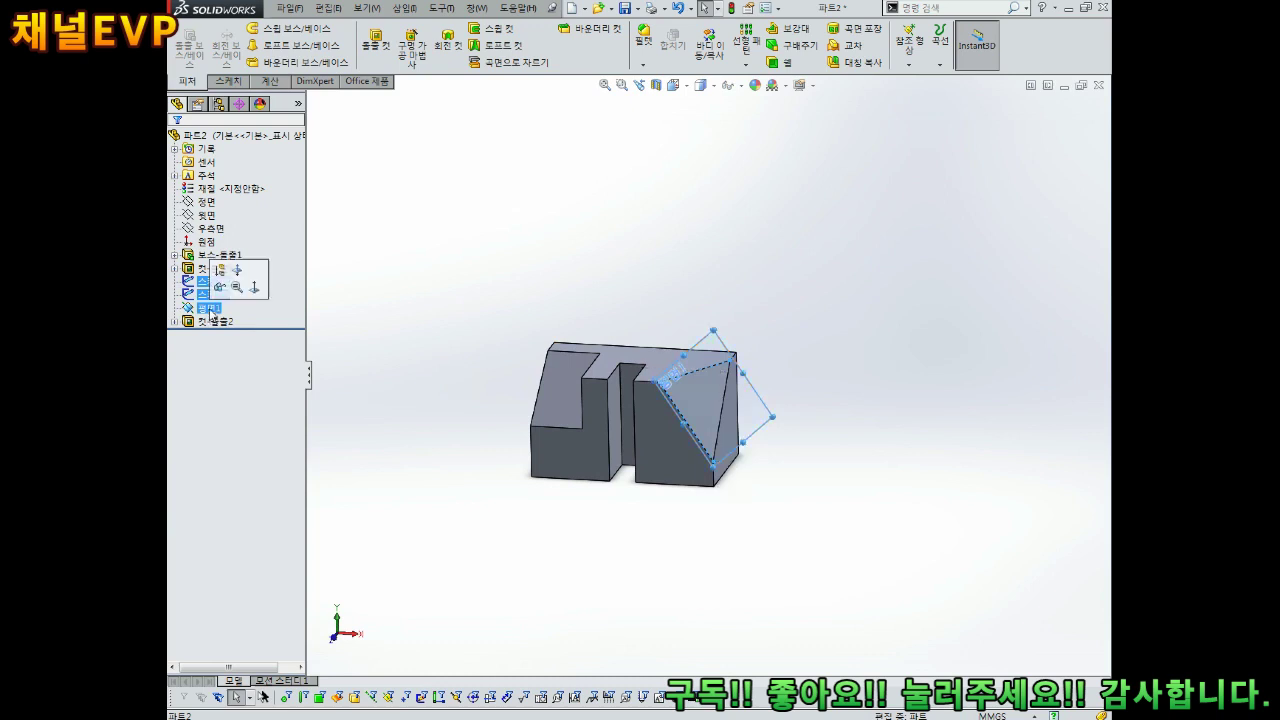
left_click(222, 290)
middle_click_drag(449, 297, 641, 328)
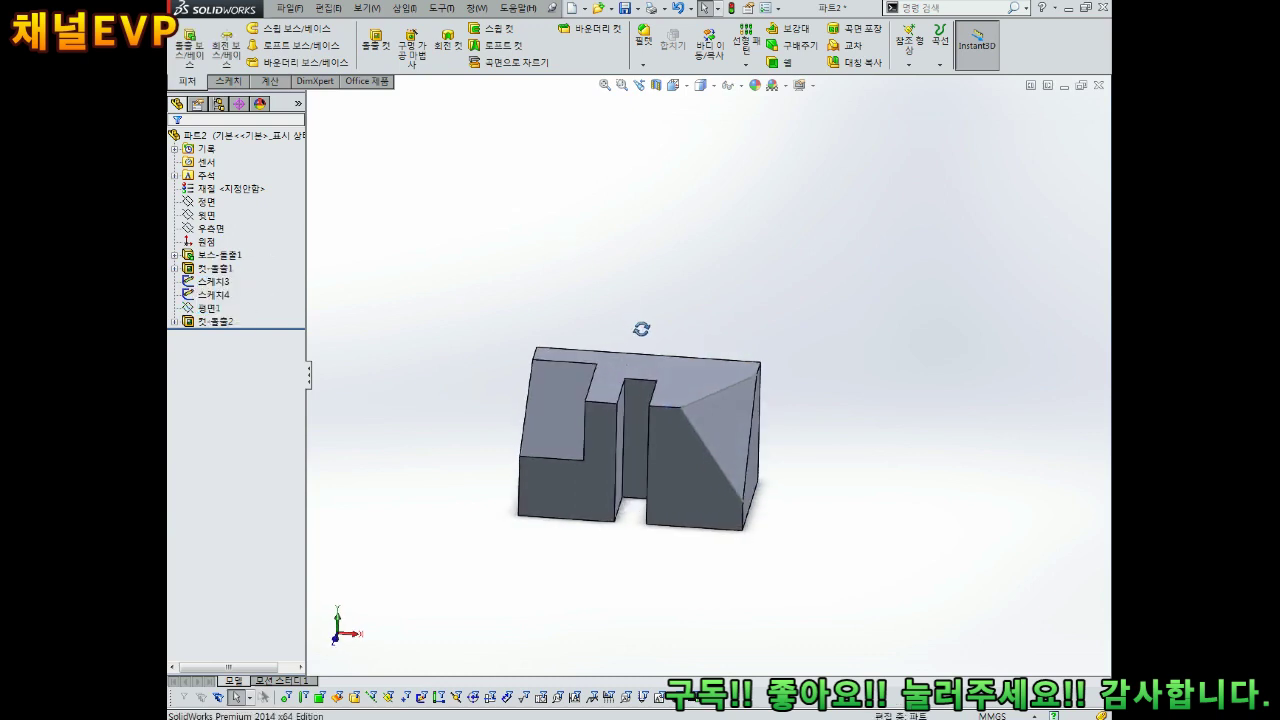
left_click(205, 281)
left_click(212, 294, "ctrl")
left_click(220, 270)
Change the color of the whole part to a blue-violet swatch.
middle_click_drag(700, 301, 658, 312)
scroll(637, 453, "down", 3)
middle_click_drag(637, 453, 651, 489)
scroll(645, 450, "up", 2)
scroll(642, 448, "down", 1)
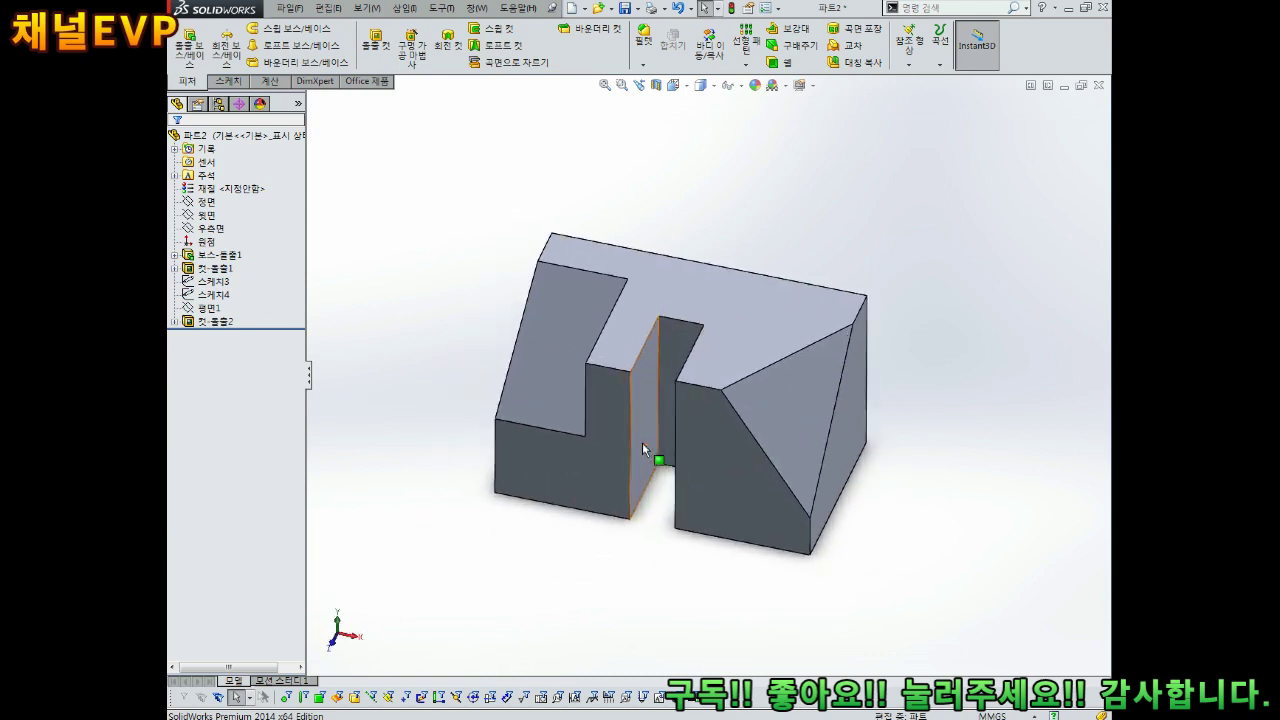
right_click(221, 135)
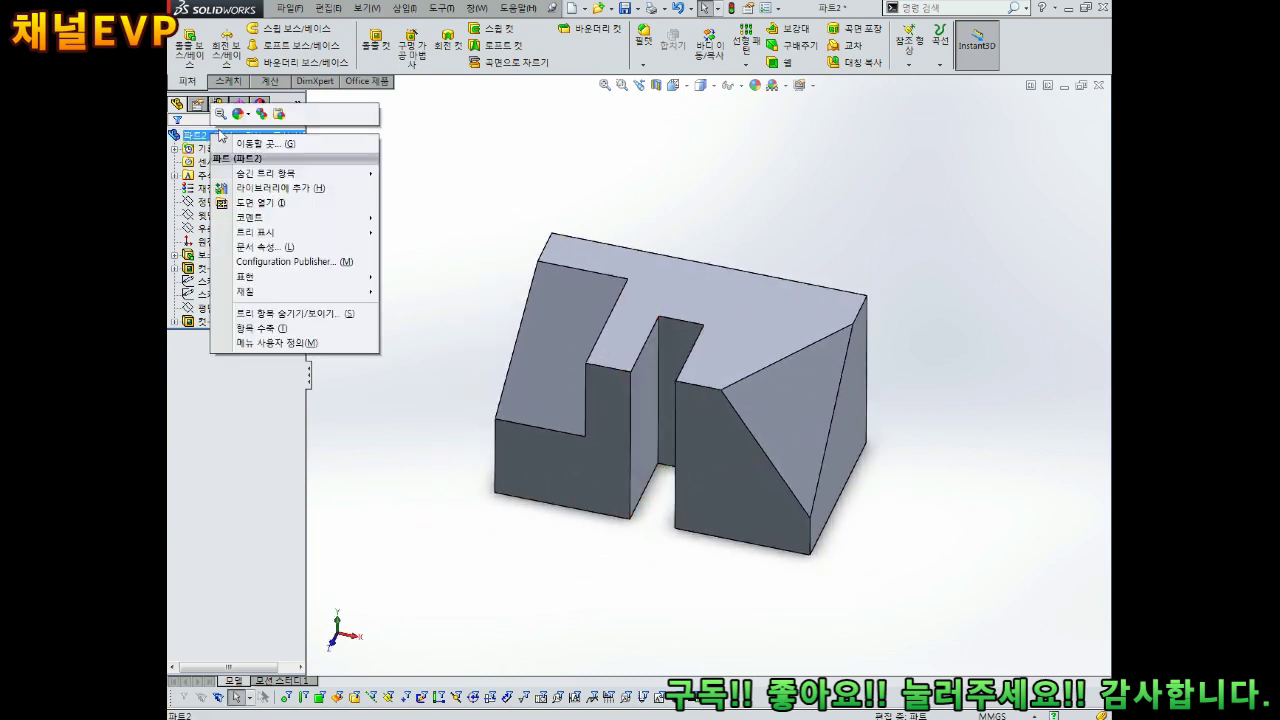
left_click(240, 114)
left_click(285, 135)
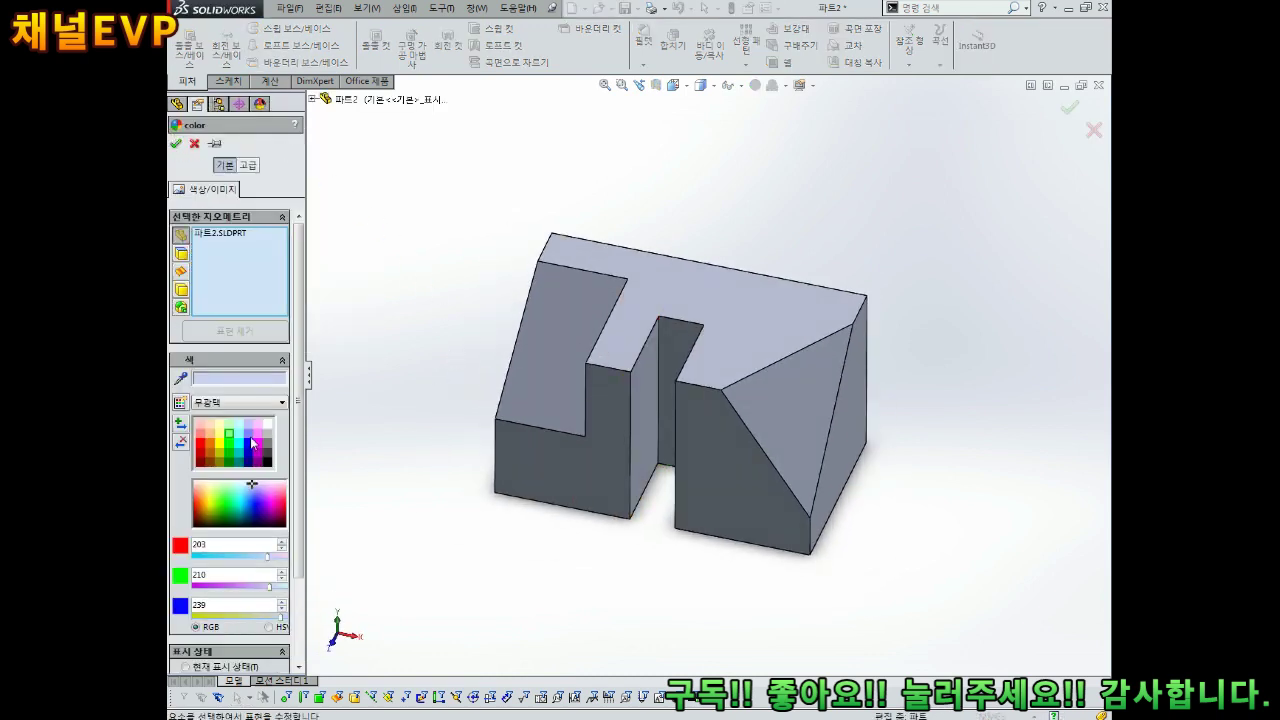
left_click(249, 430)
left_click(176, 143)
Save the part as 2.SLDPRT in the 2020-01-11 folder.
middle_click_drag(443, 251, 788, 389)
scroll(811, 449, "down", 1)
scroll(808, 449, "up", 2)
key("ctrl+s")
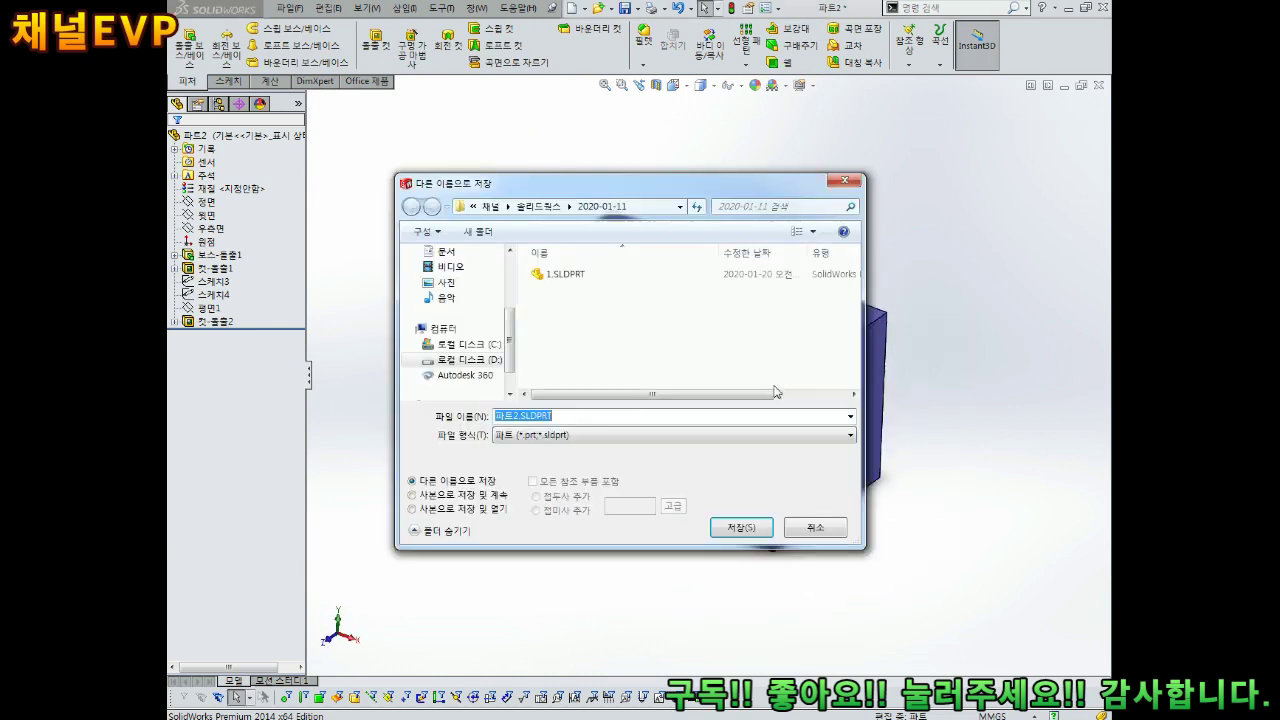
left_click(740, 528)
middle_click_drag(737, 486, 650, 390)
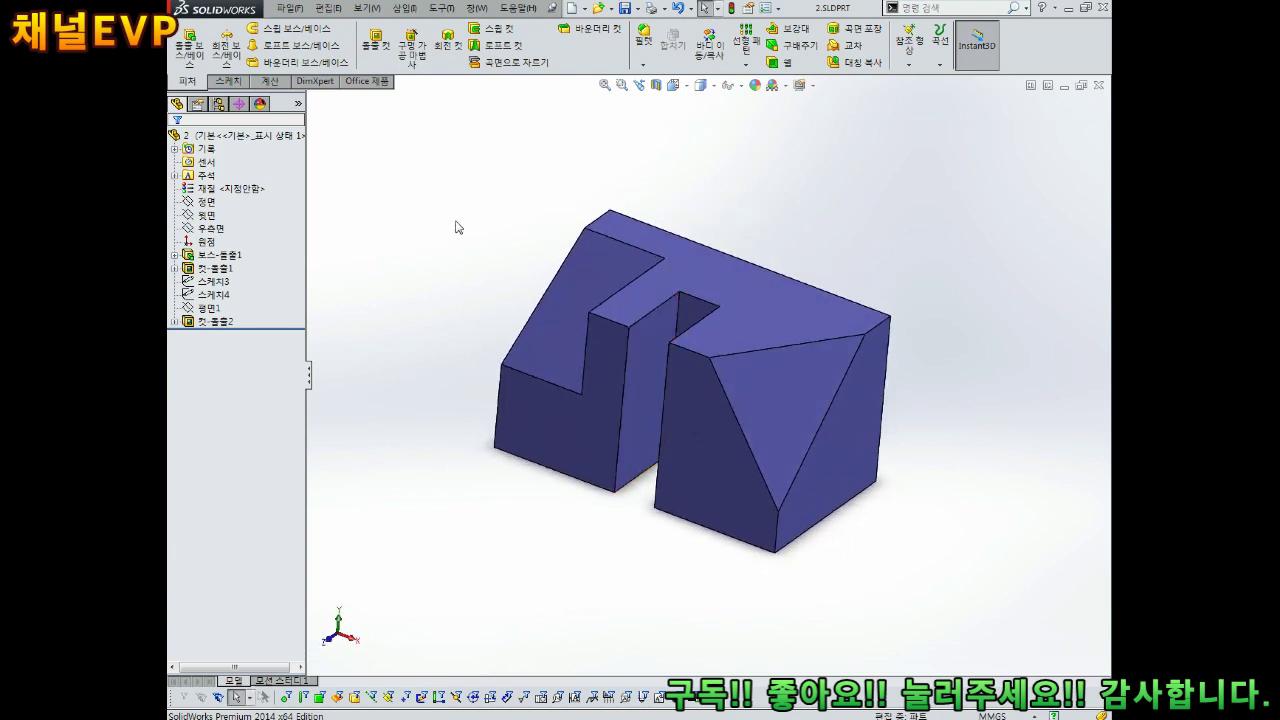
Bring up the file commands for the saved part.
left_click(288, 9)
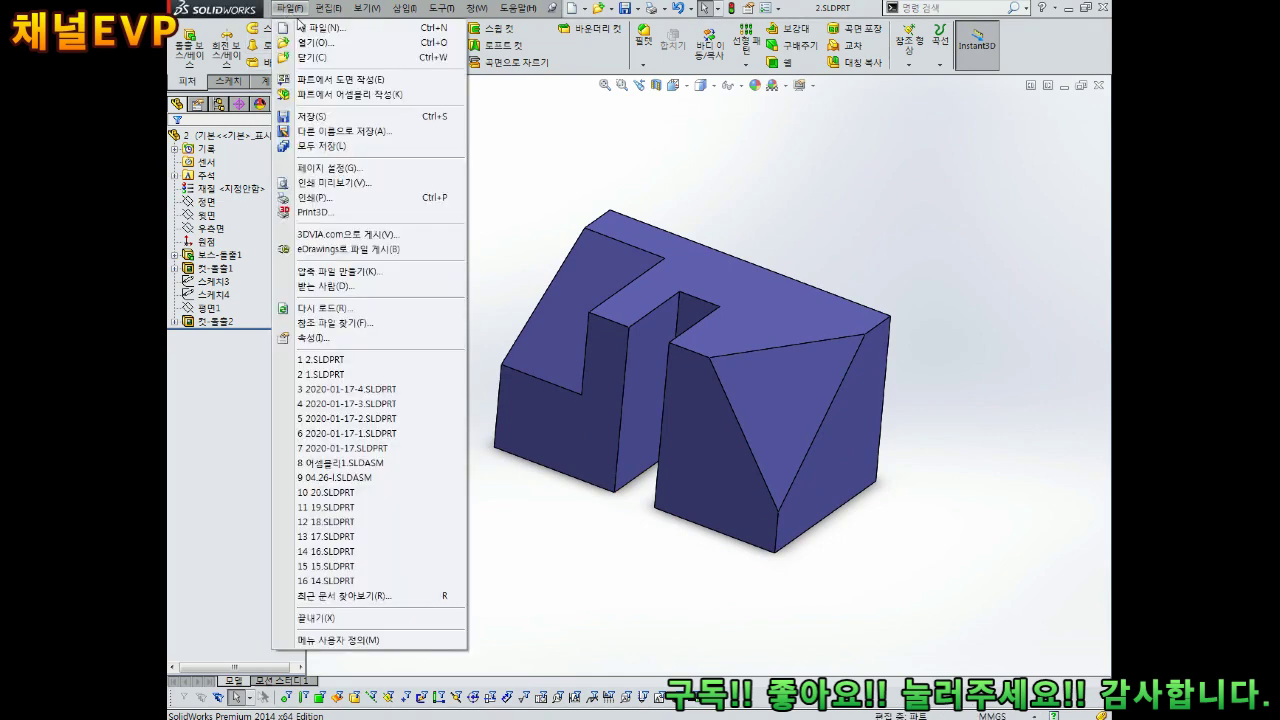